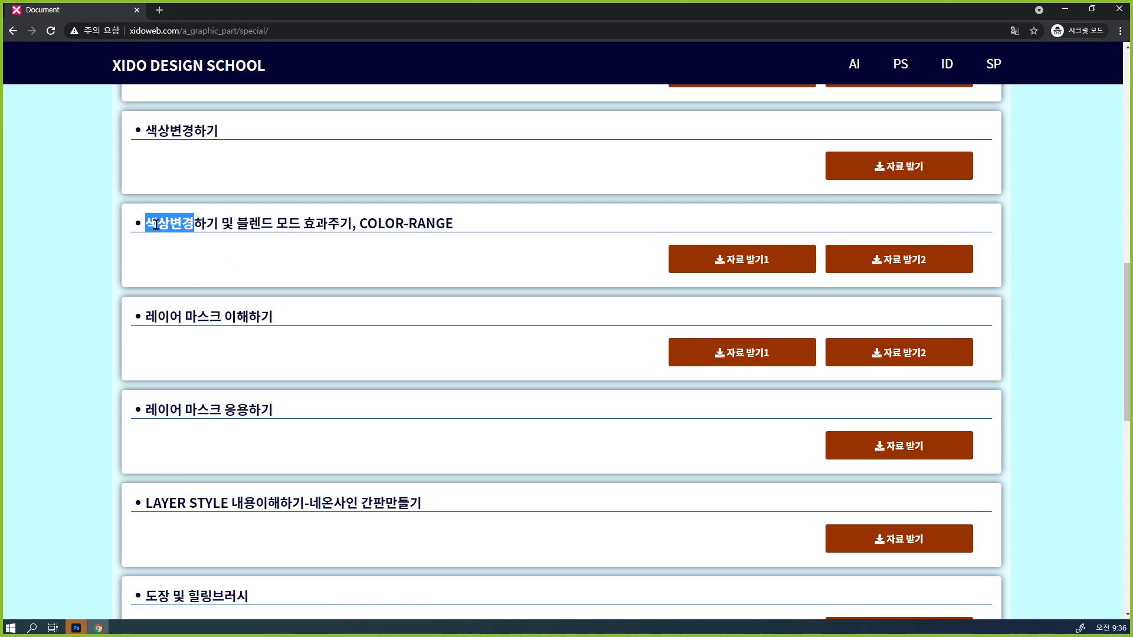
left_click(341, 293)
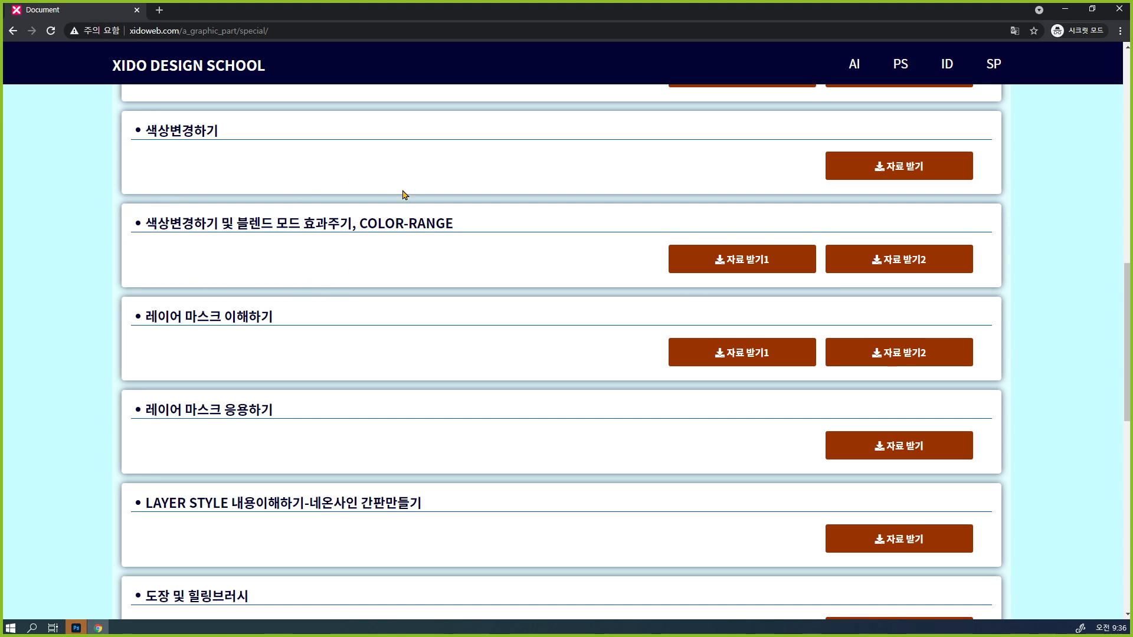
scroll(458, 263, "down", 1)
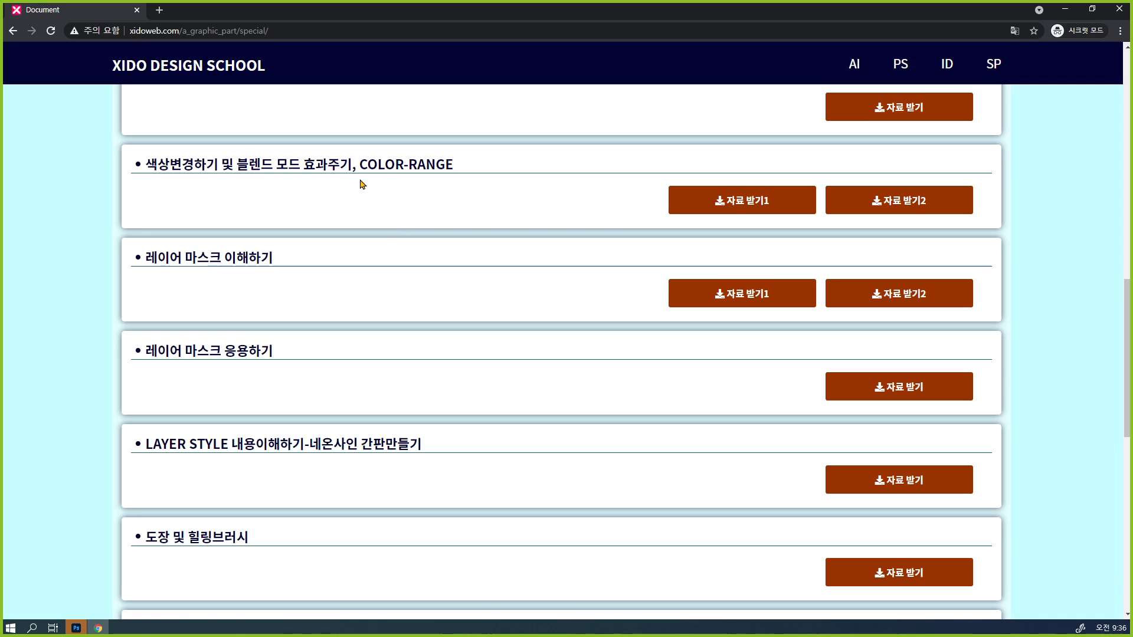
left_click_drag(367, 165, 455, 166)
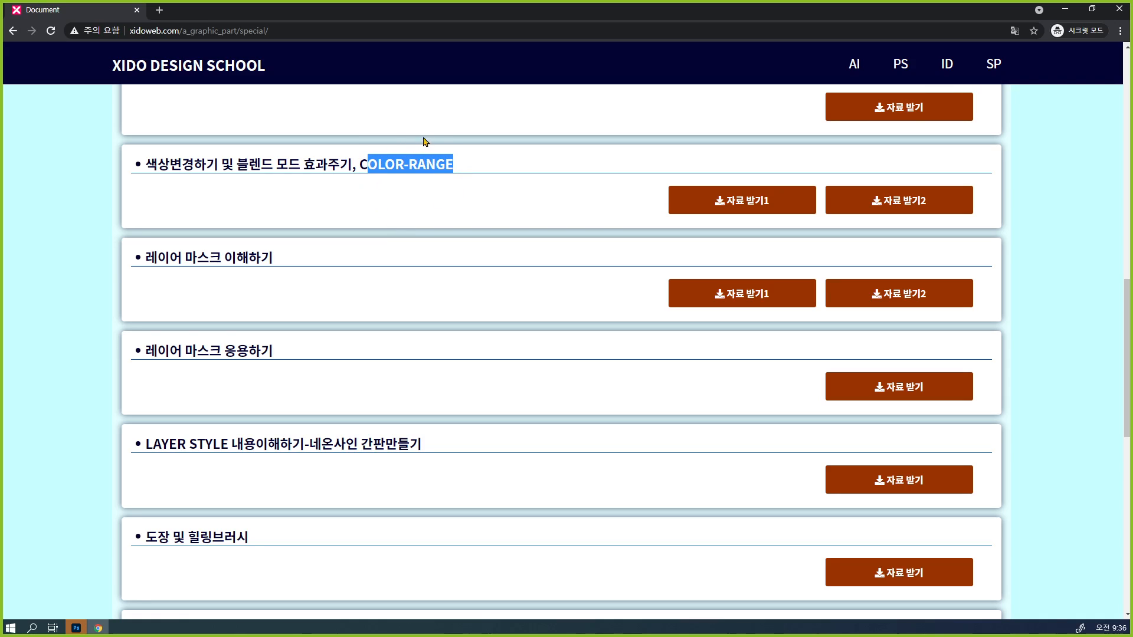
left_click(438, 187)
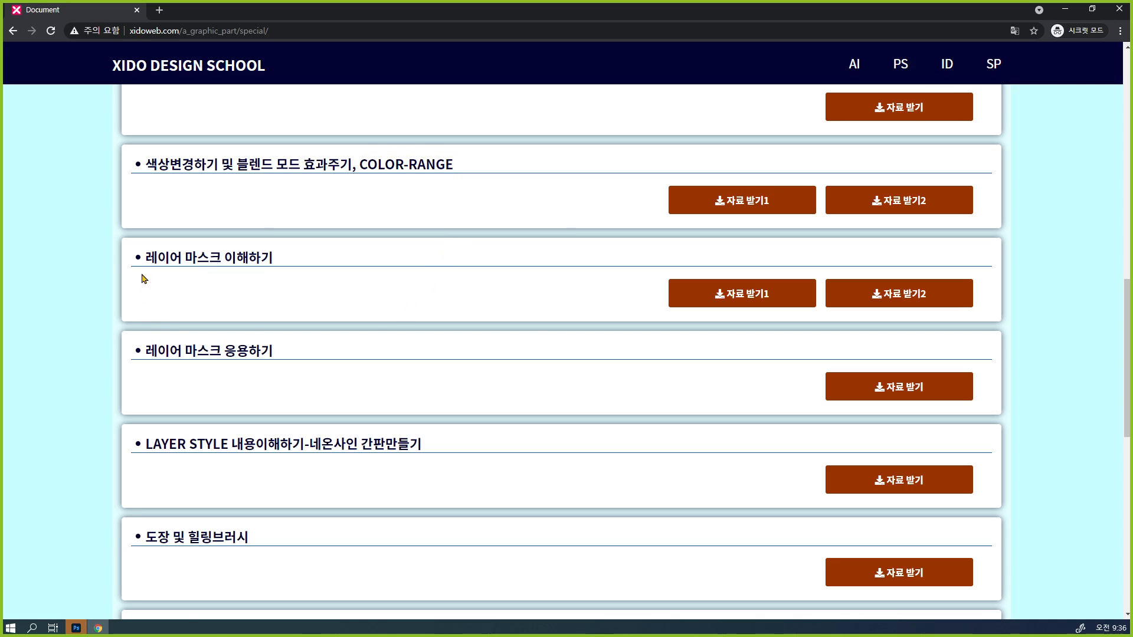
left_click_drag(144, 258, 277, 260)
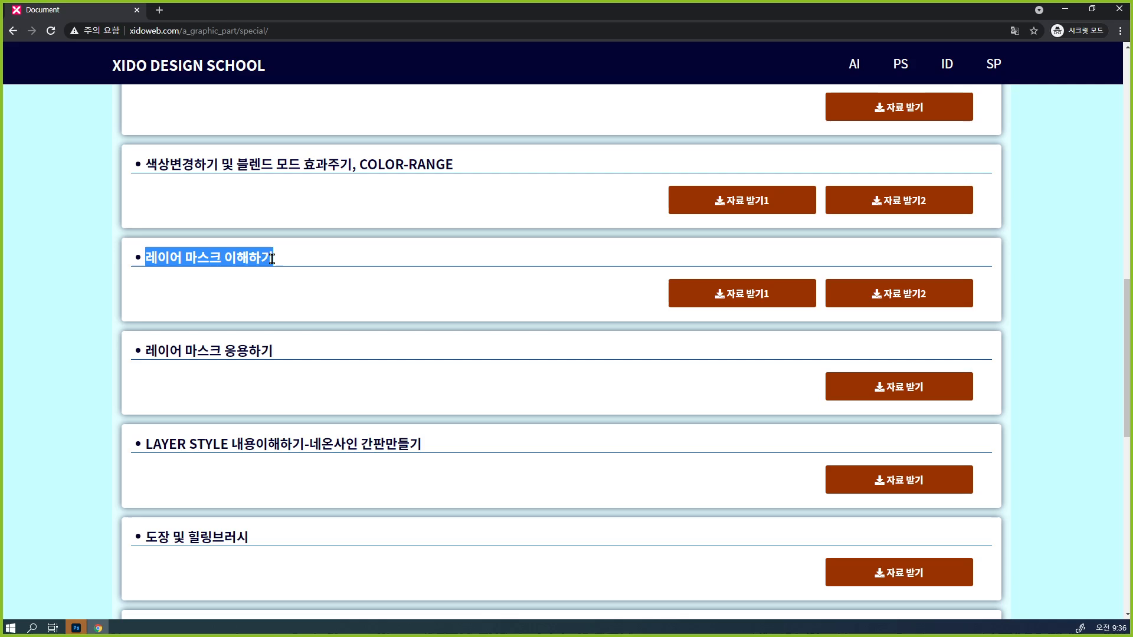
left_click(342, 283)
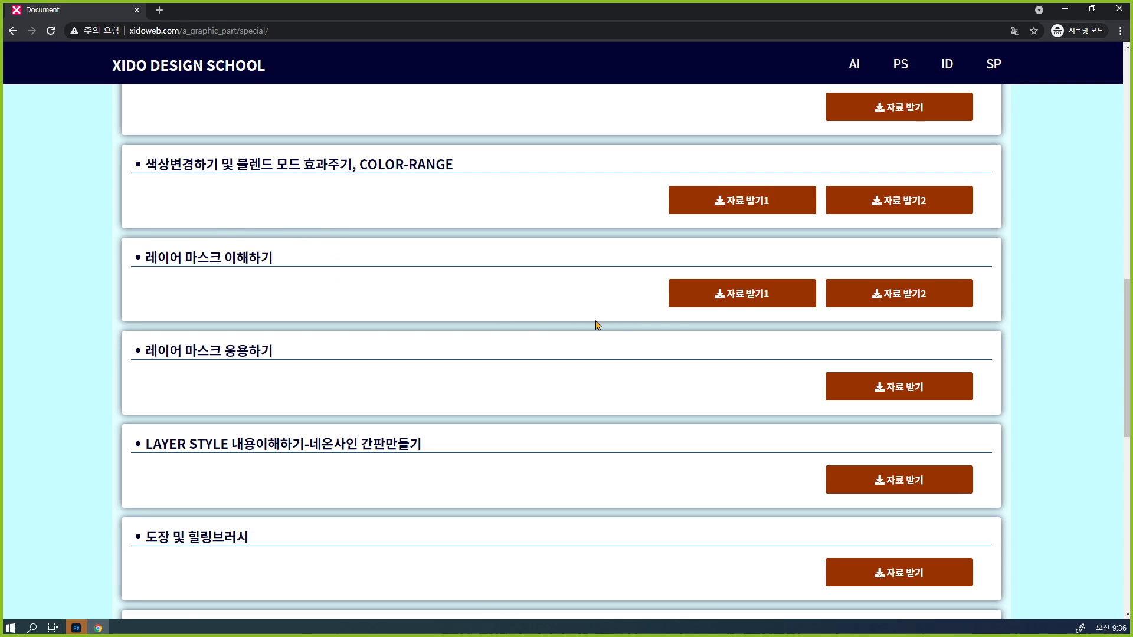
Step: Download both files of the "레이어 마스크 이해하기" lesson and show 10_layer_mask.zip in its download folder
left_click(740, 301)
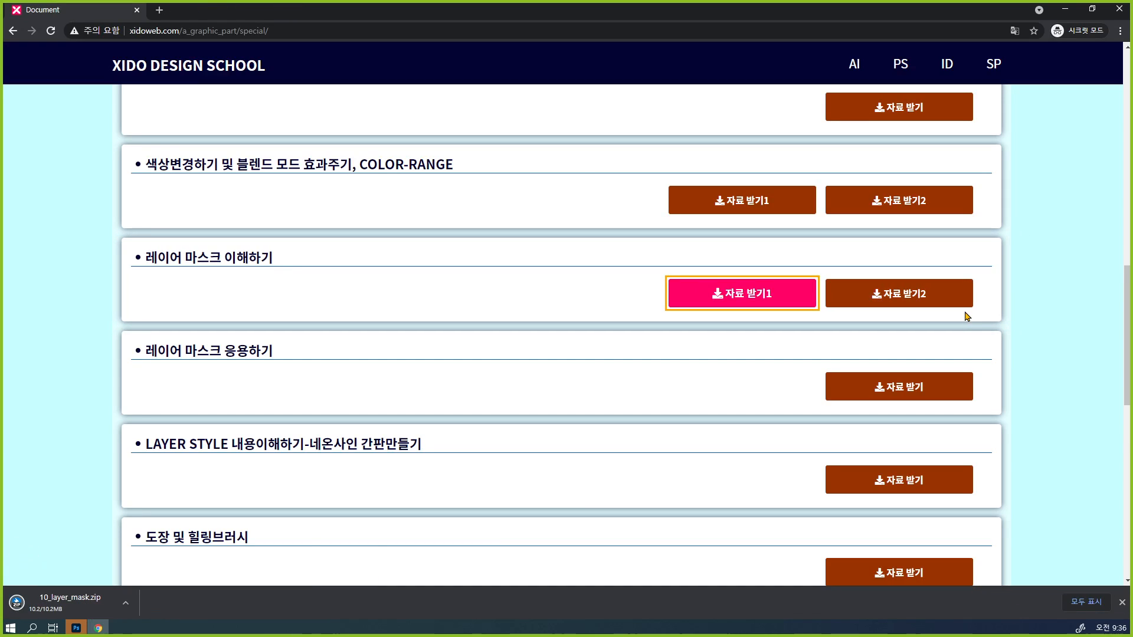
left_click(927, 287)
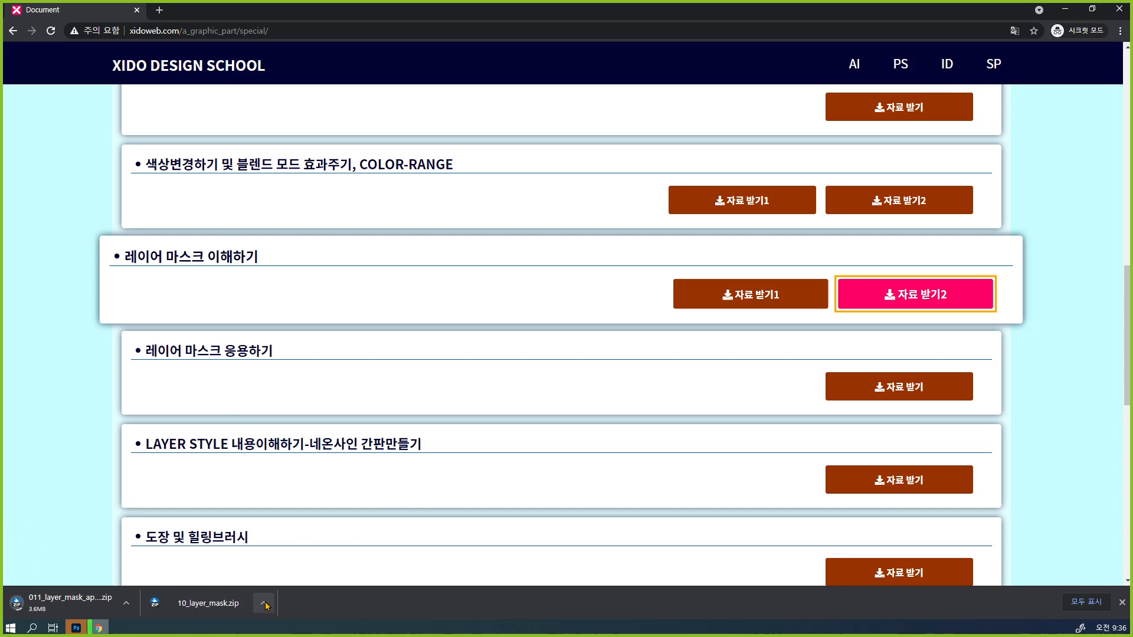
left_click(264, 602)
left_click(323, 565)
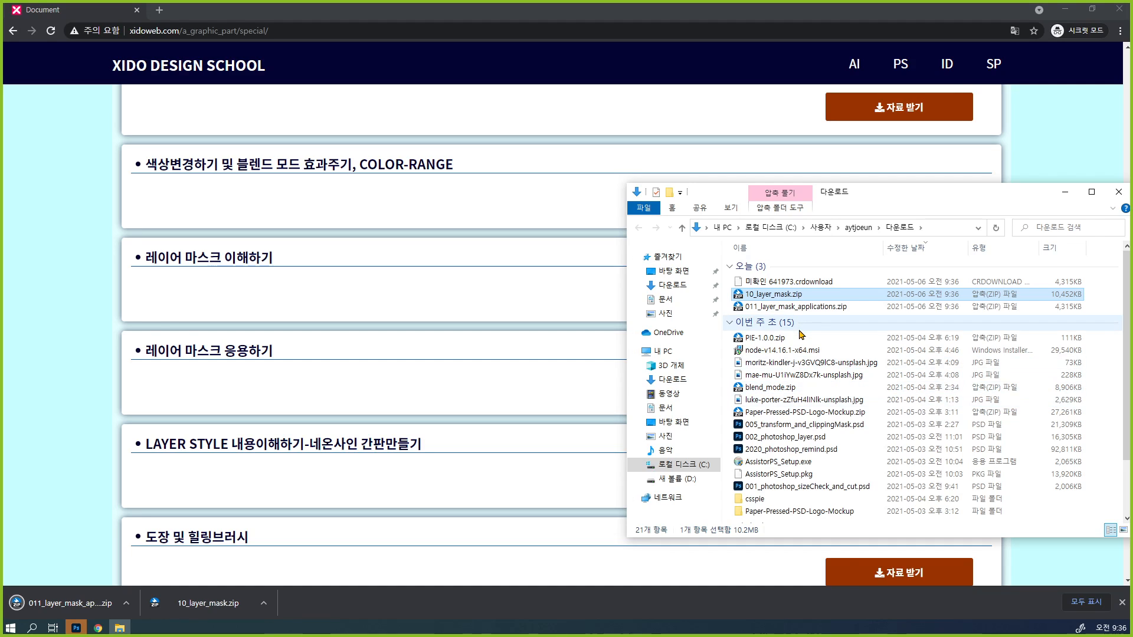
Step: Copy 10_layer_mask.zip and 011_layer_mask_applications.zip into D:\work\xido_210331\c_graphic\b_bitmap
left_click(797, 307, "ctrl")
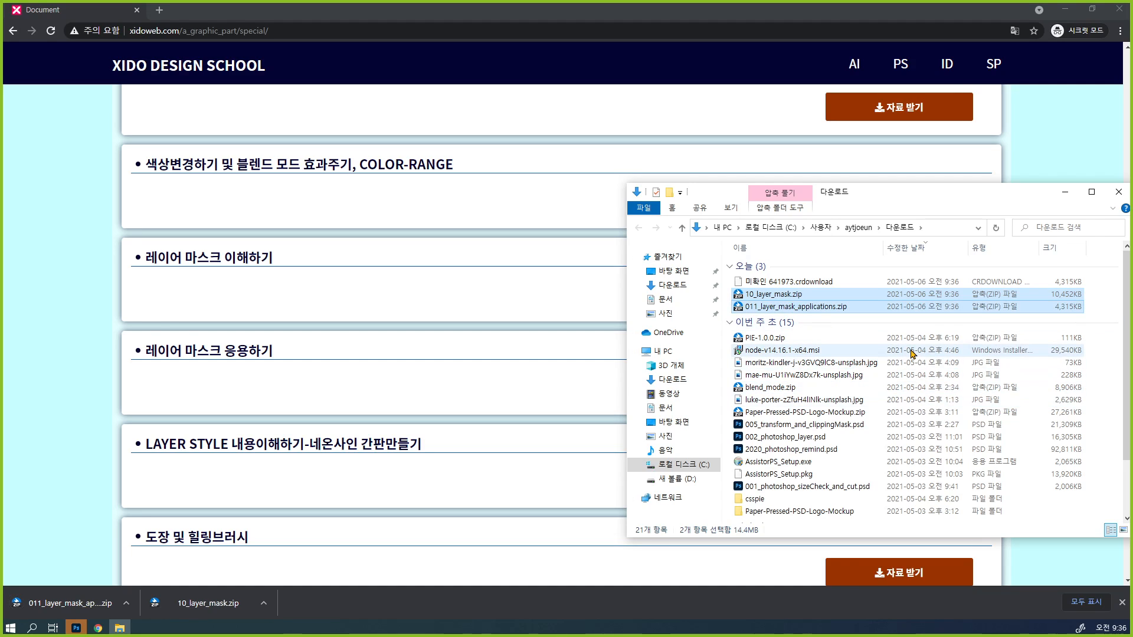
key("super+e")
double_click(912, 444)
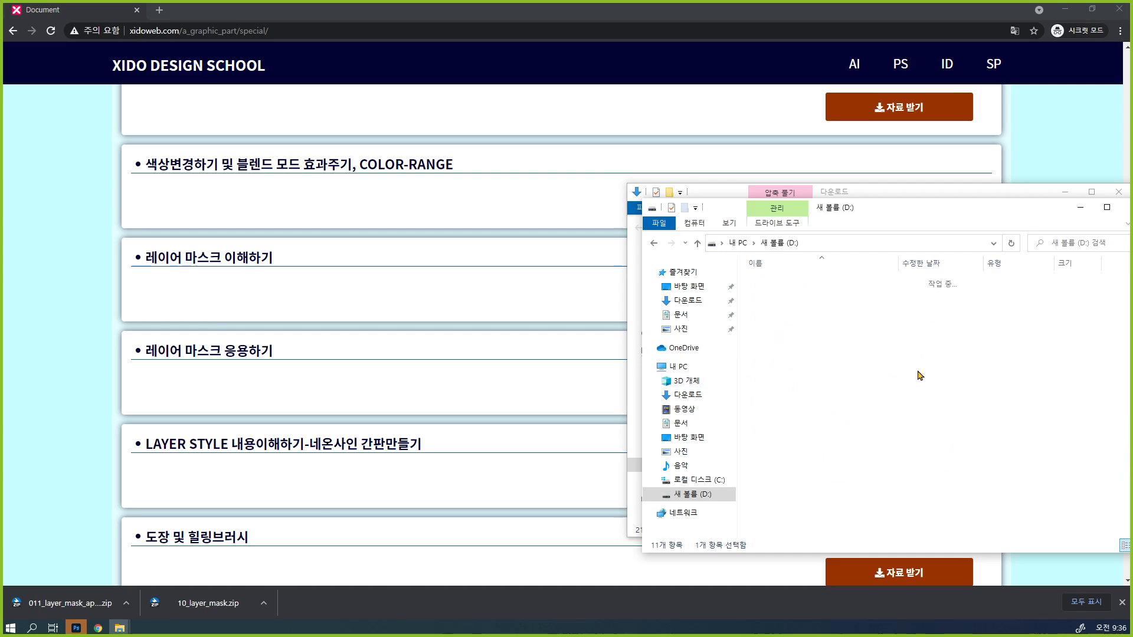
double_click(782, 356)
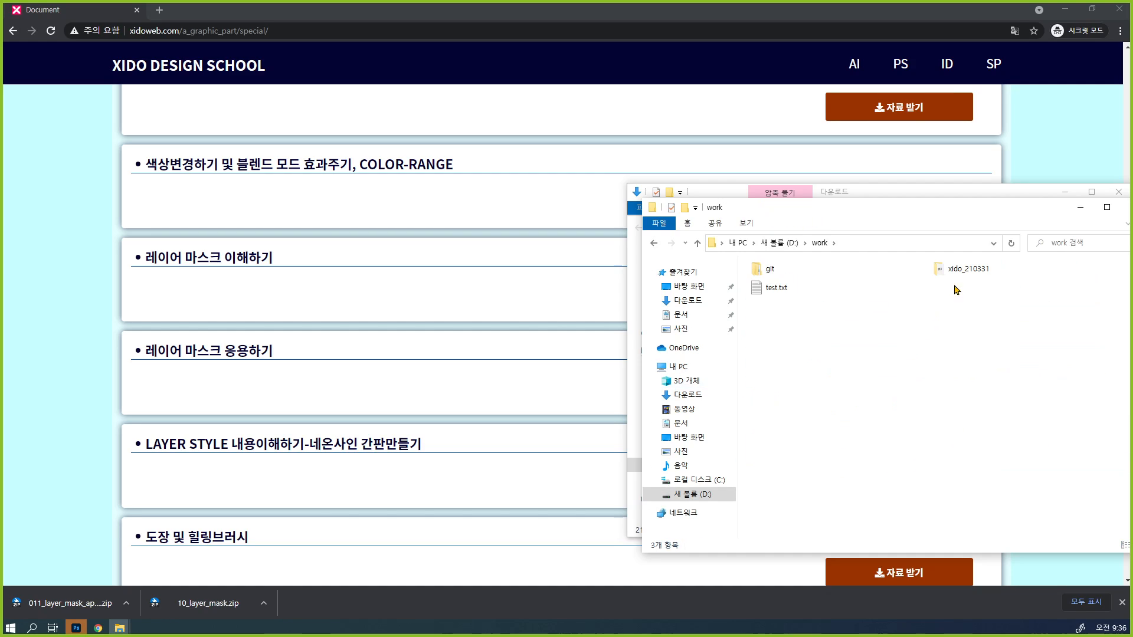
double_click(965, 270)
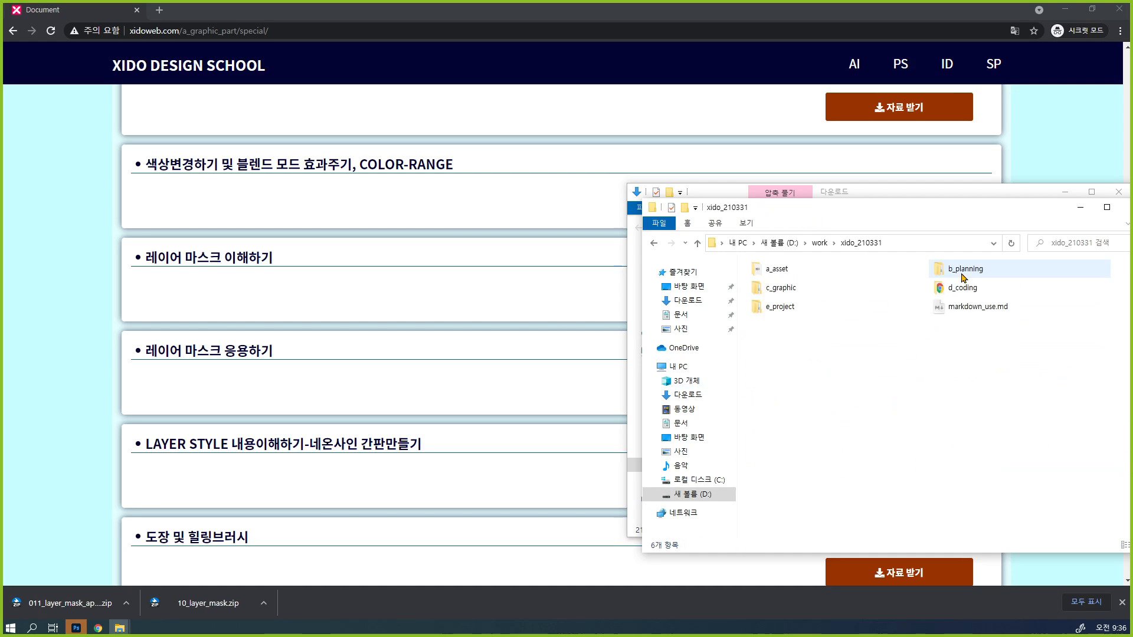
double_click(831, 290)
double_click(809, 293)
key("ctrl+v")
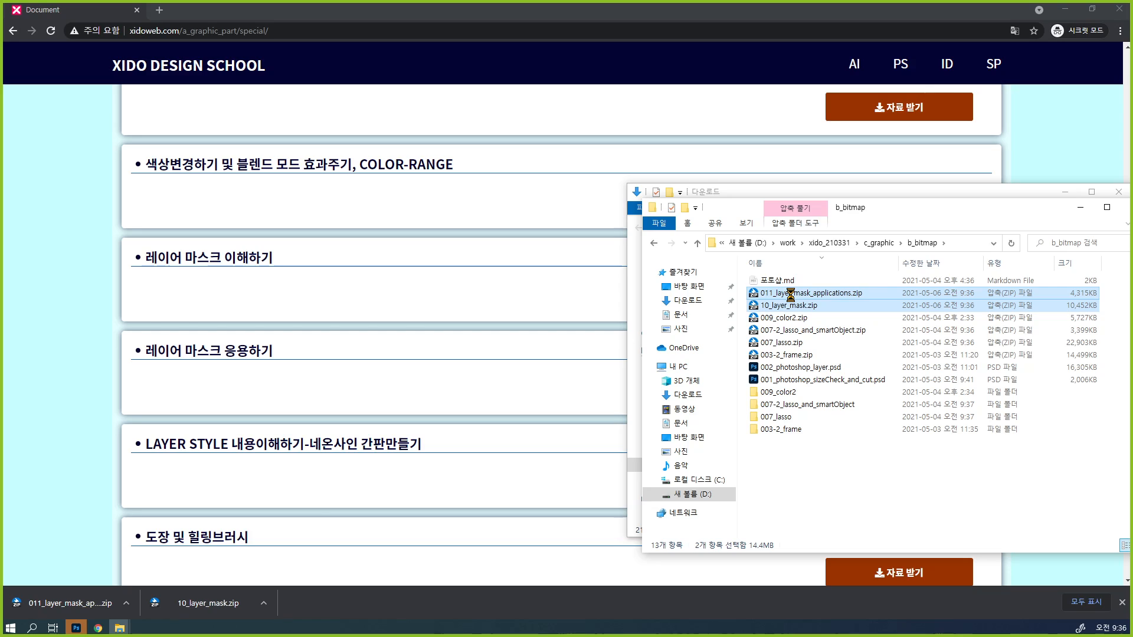
Step: Extract both layer mask archives within the b_bitmap folder and close the folder windows
right_click(790, 294)
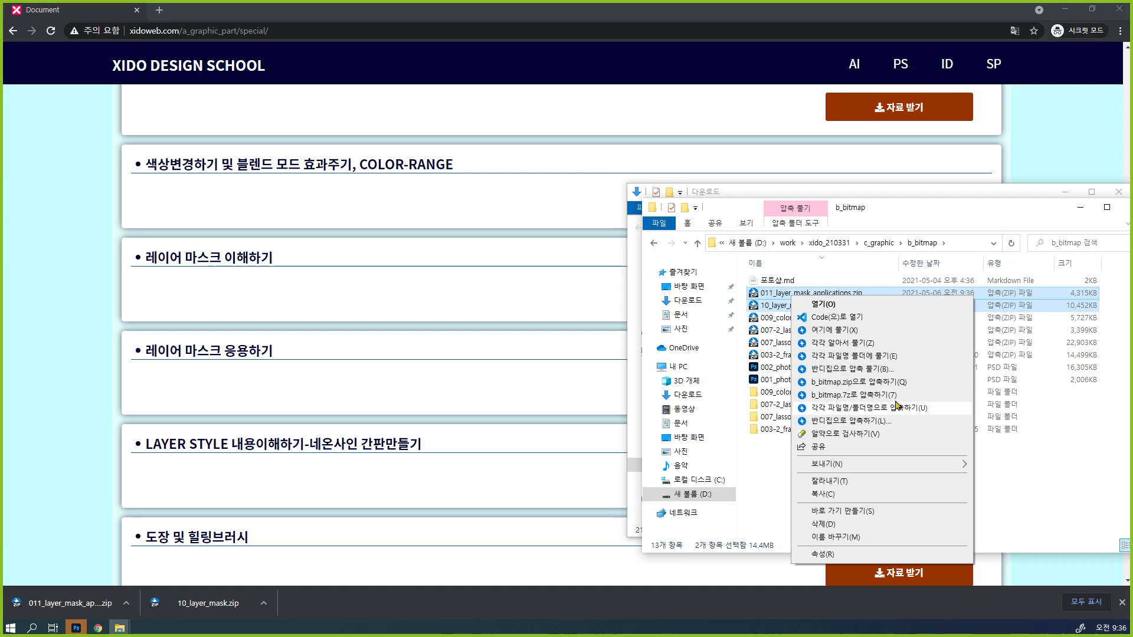
left_click(906, 348)
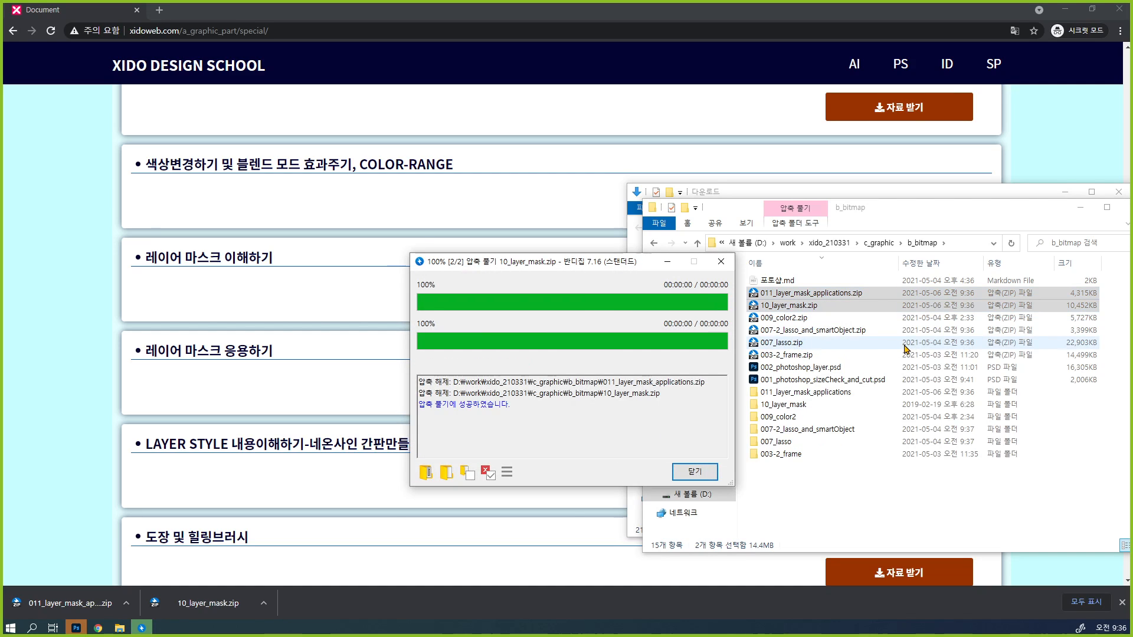
left_click(700, 475)
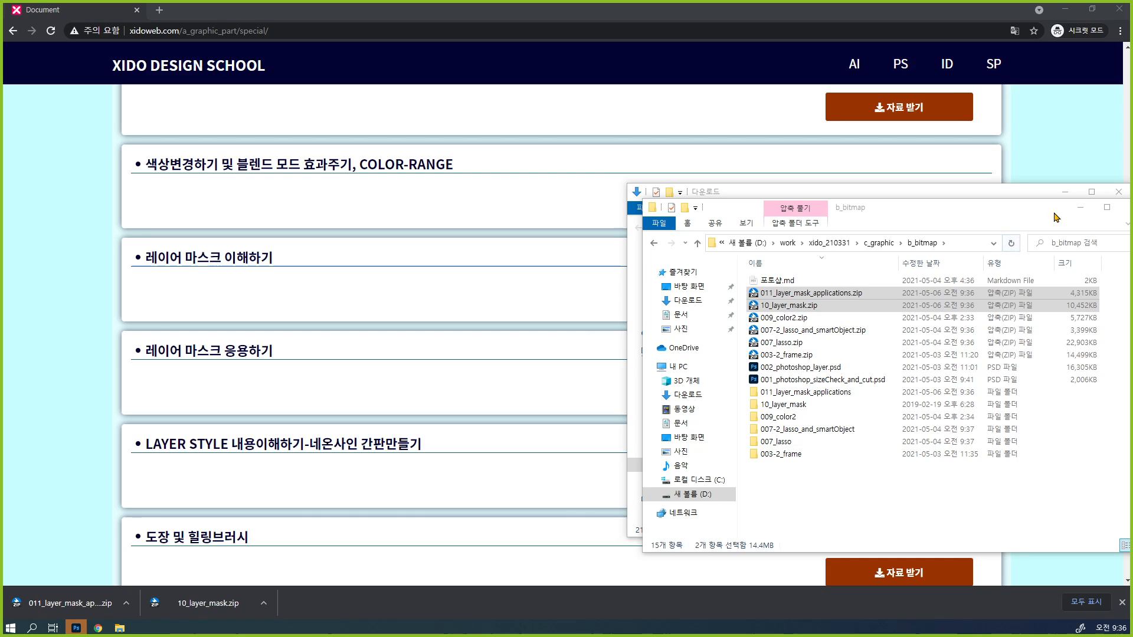
left_click_drag(1057, 215, 879, 270)
left_click(1118, 192)
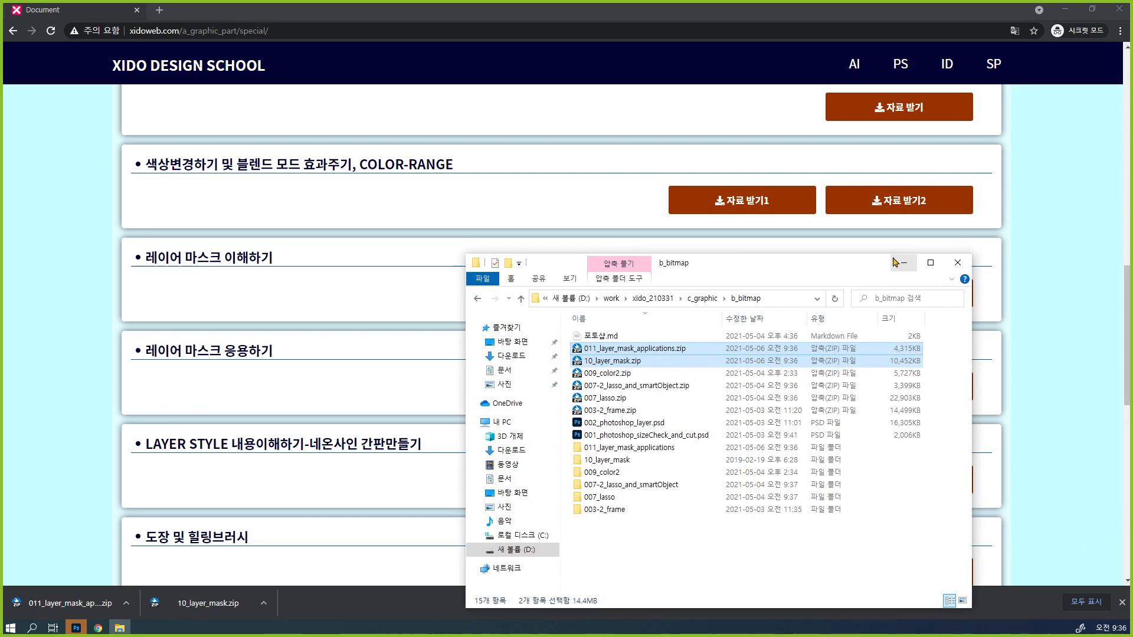
left_click(957, 262)
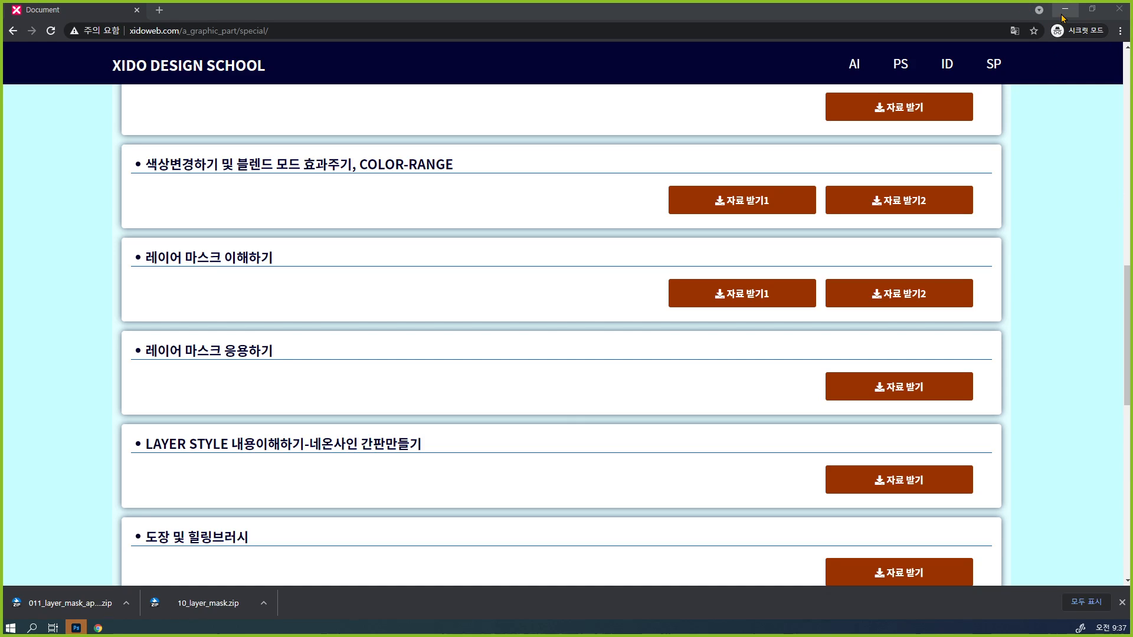
Step: Switch to Photoshop and open 01.layer_mask.psd from the 10_layer_mask folder
key("alt+Tab")
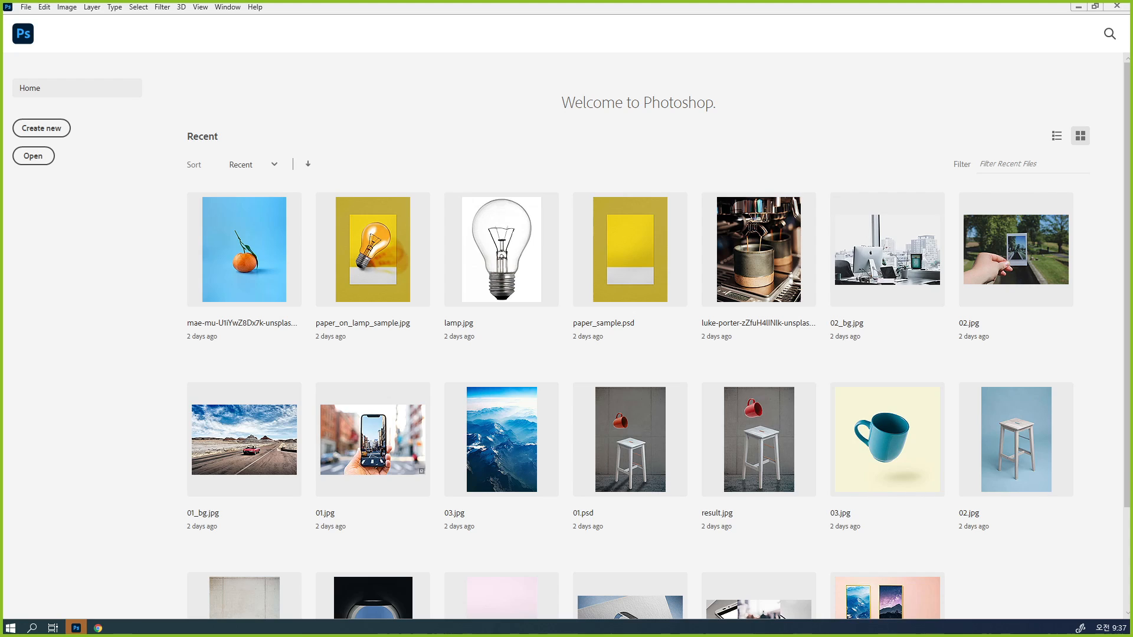
left_click(880, 223)
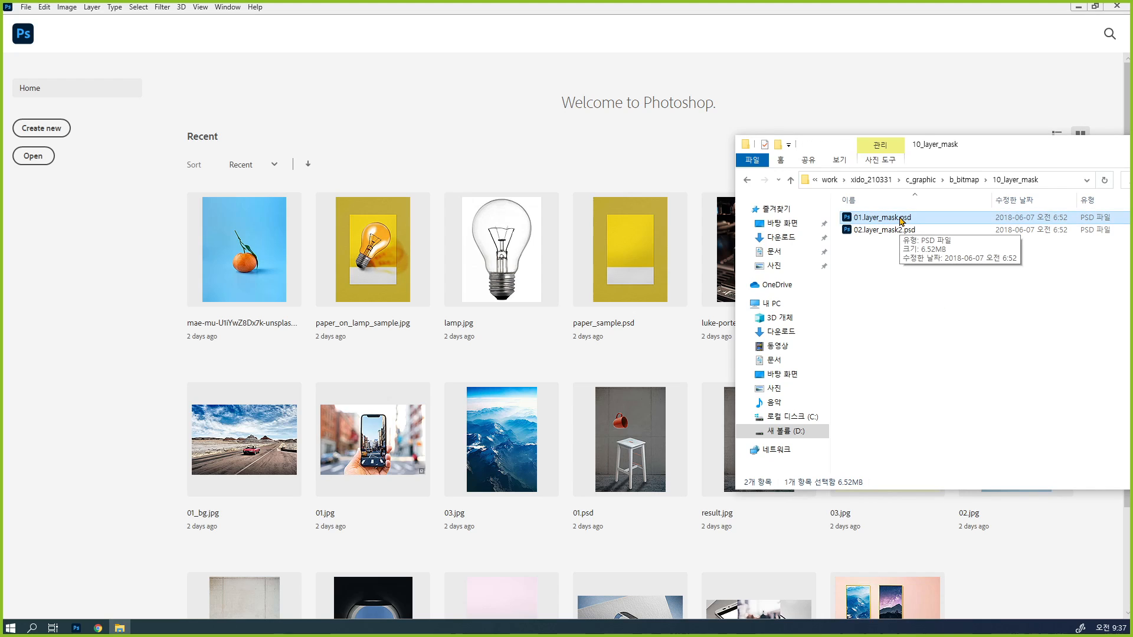
left_click_drag(901, 220, 571, 167)
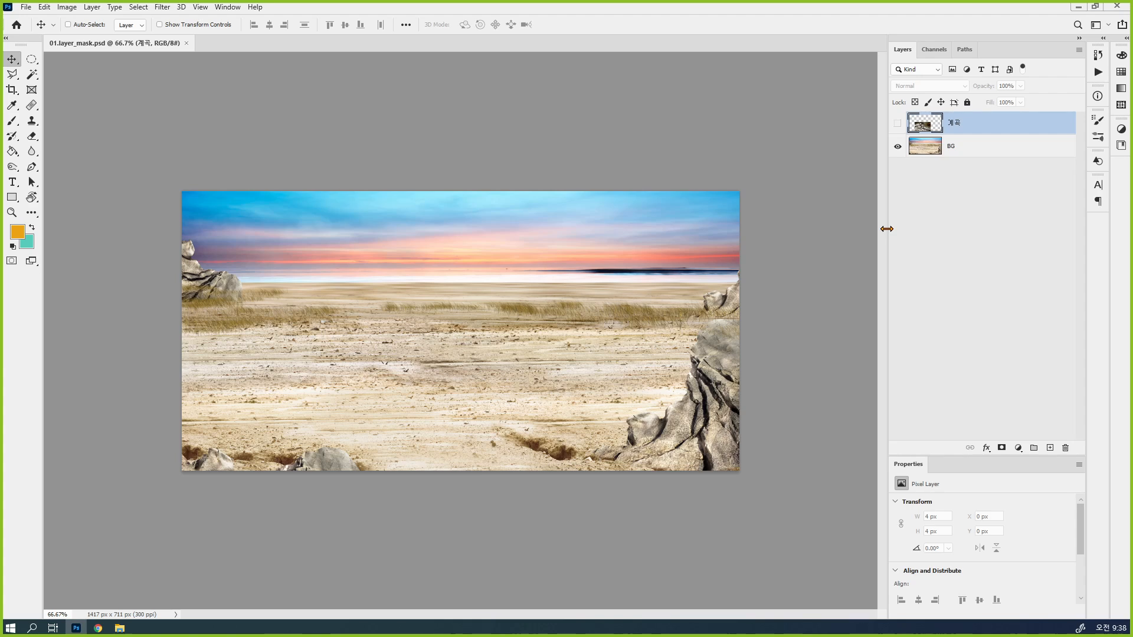
Step: Widen the area that holds the layer list and deselect all layers
left_click_drag(887, 229, 944, 230)
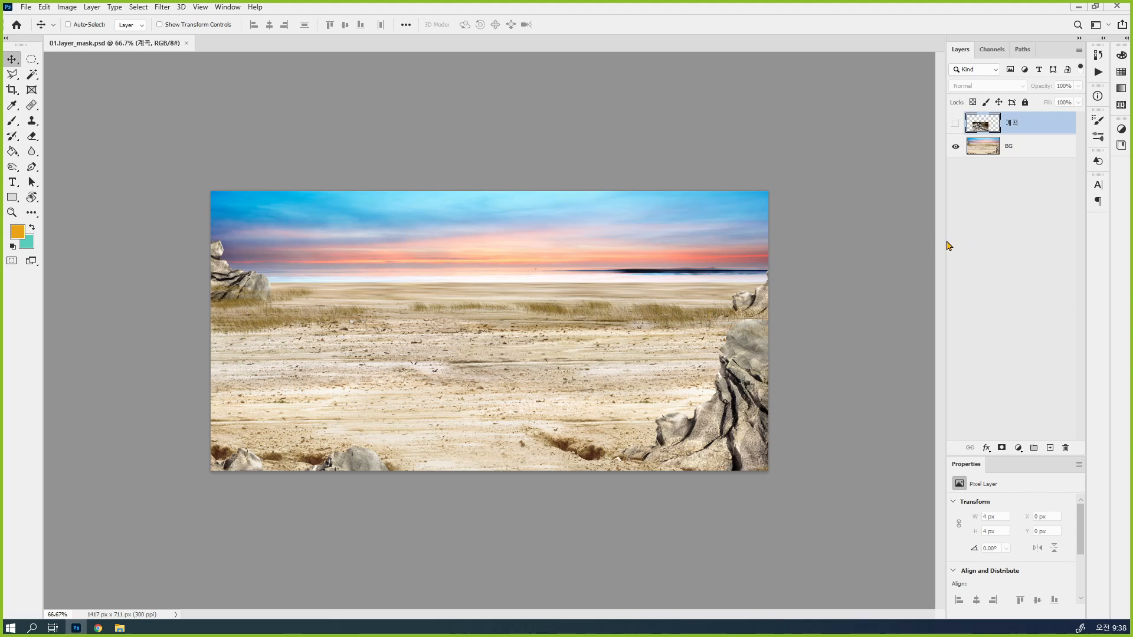
left_click_drag(939, 241, 810, 240)
left_click(937, 223)
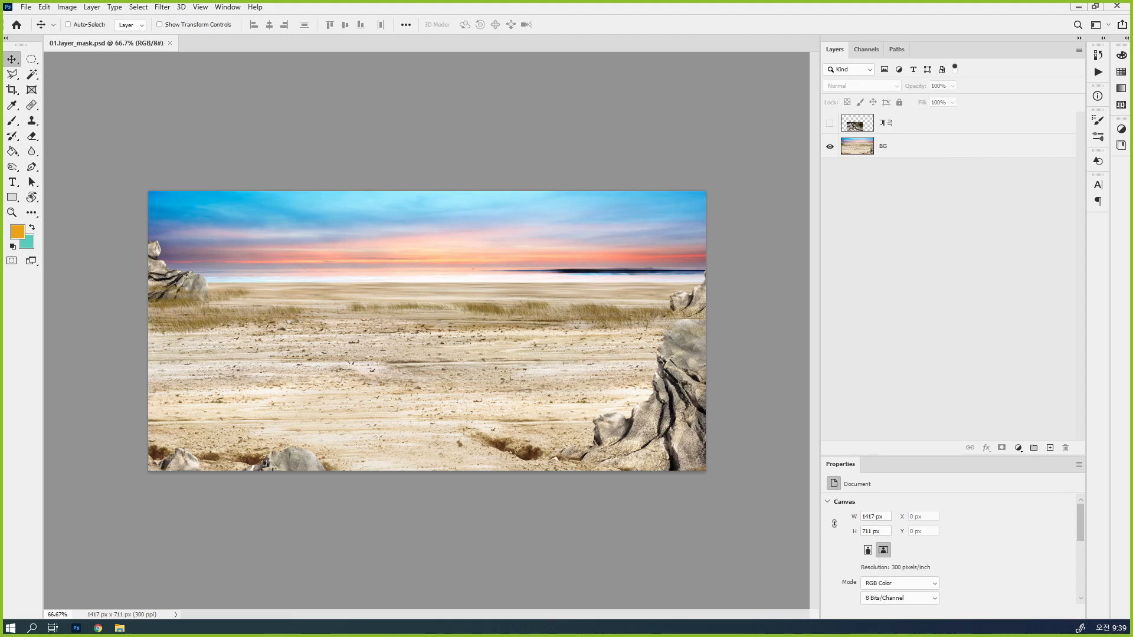
left_click(990, 317)
key("ctrl")
key("Escape")
Step: Select the BG layer and lock it completely
left_click(904, 145)
key("ctrl")
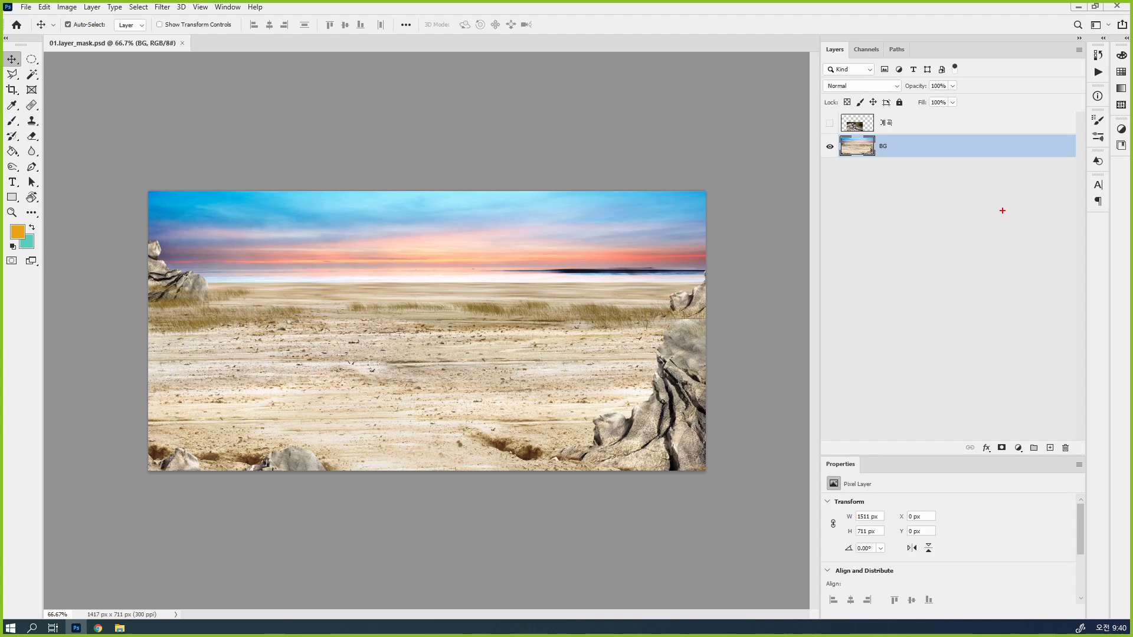
mouse_move(890, 160)
left_mouse_down()
mouse_move(872, 154)
mouse_move(885, 136)
mouse_move(889, 158)
left_mouse_up()
left_click_drag(908, 93, 902, 127)
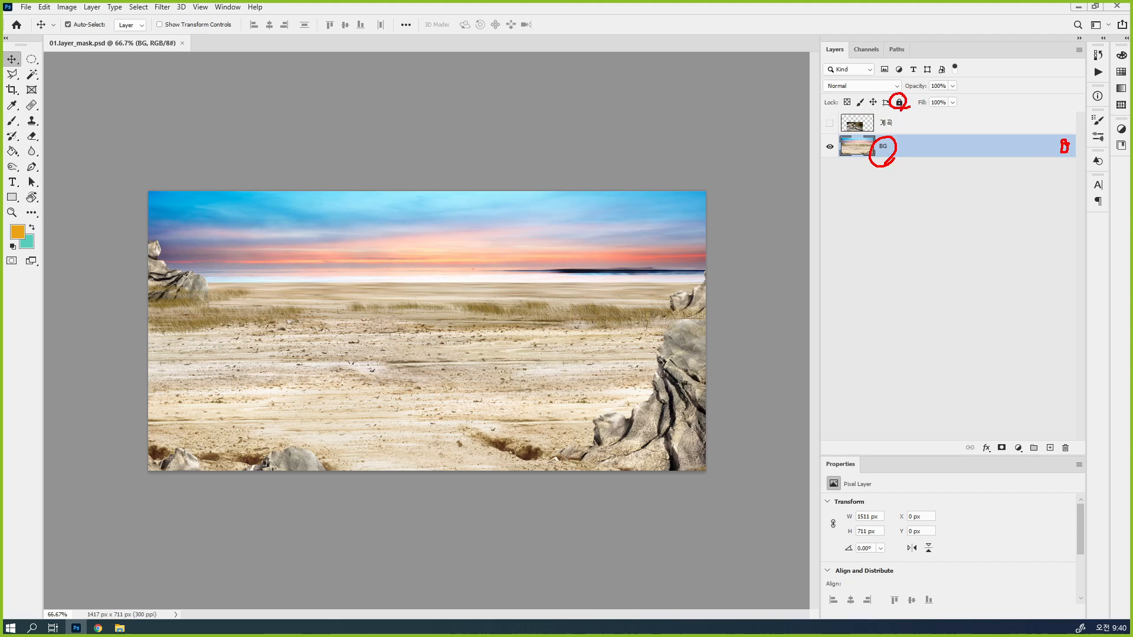
key("Escape")
left_click(899, 102)
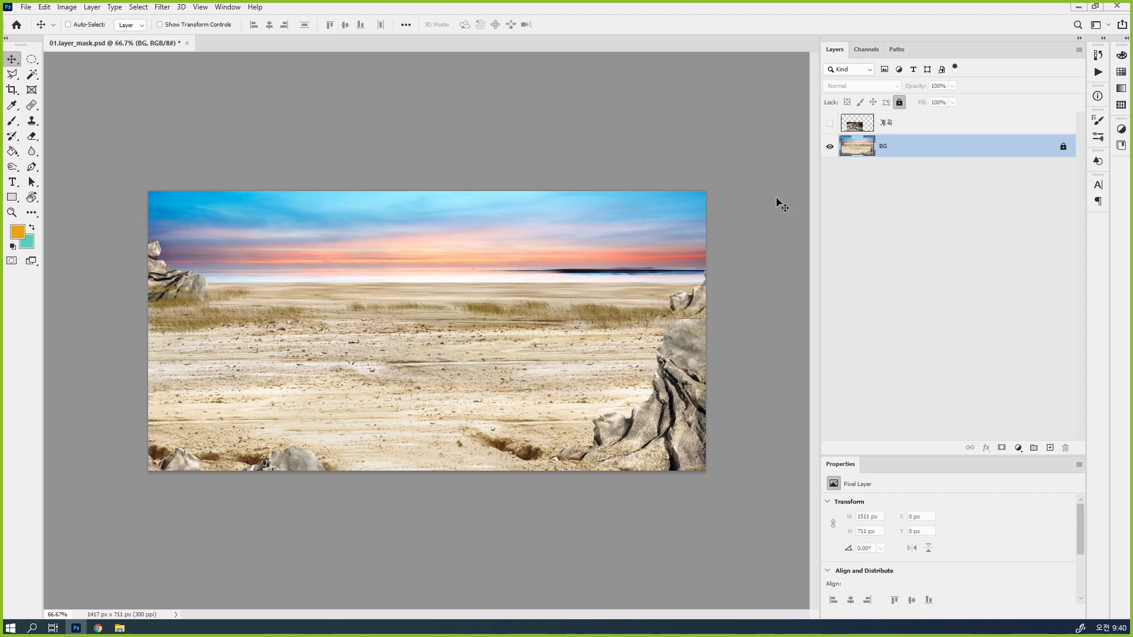
Step: Make the 계곡 layer visible and lock it completely
left_click(960, 129)
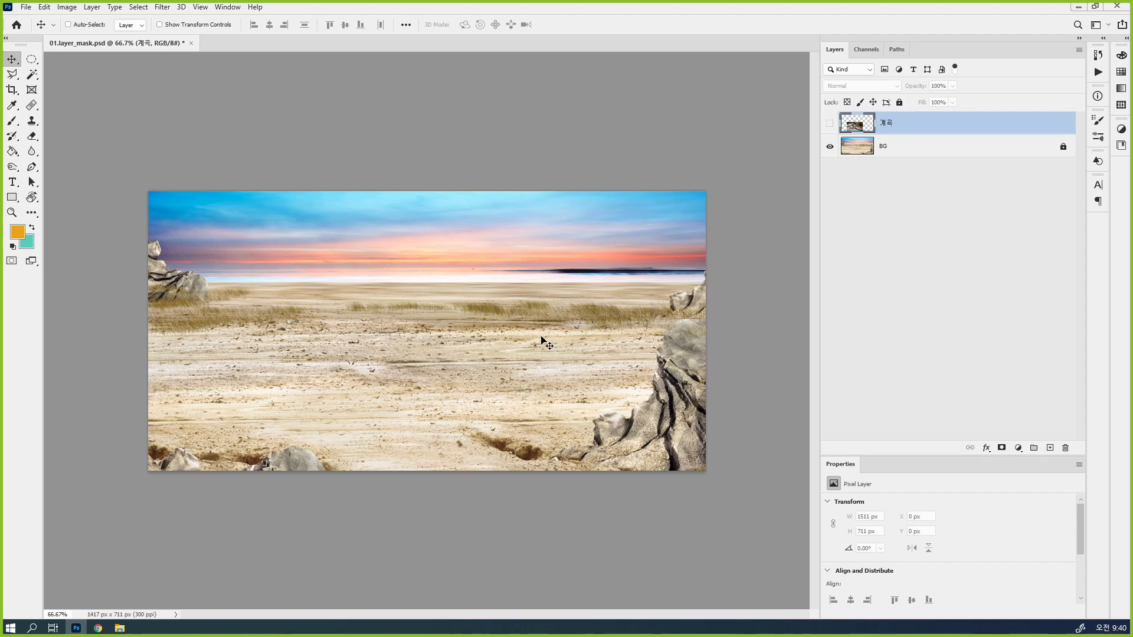
left_click(830, 124)
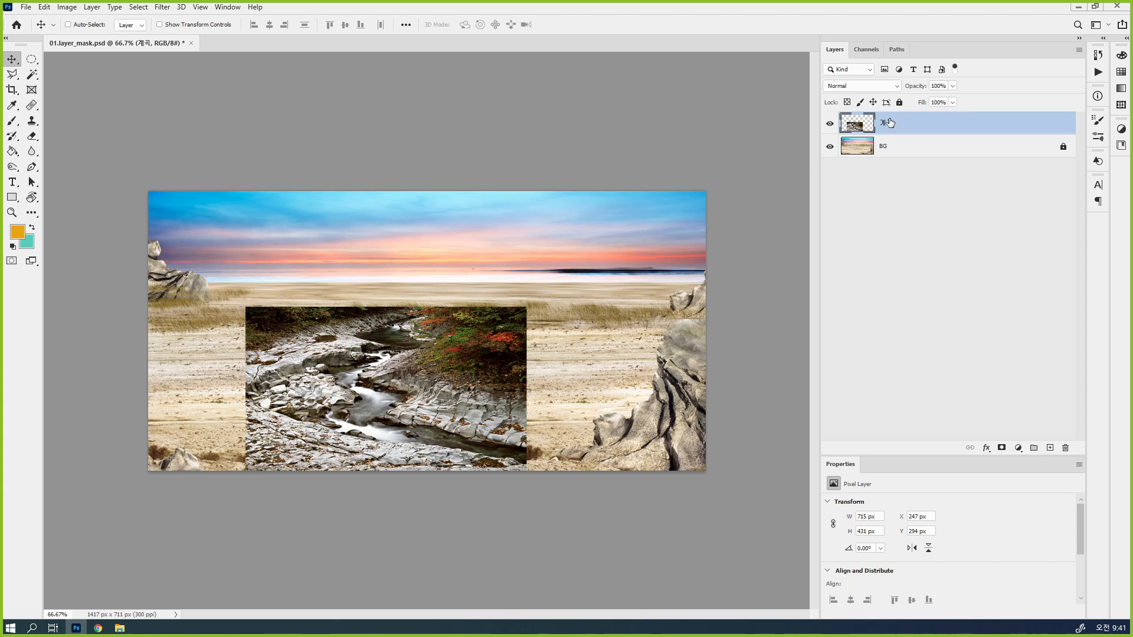
left_click(899, 102)
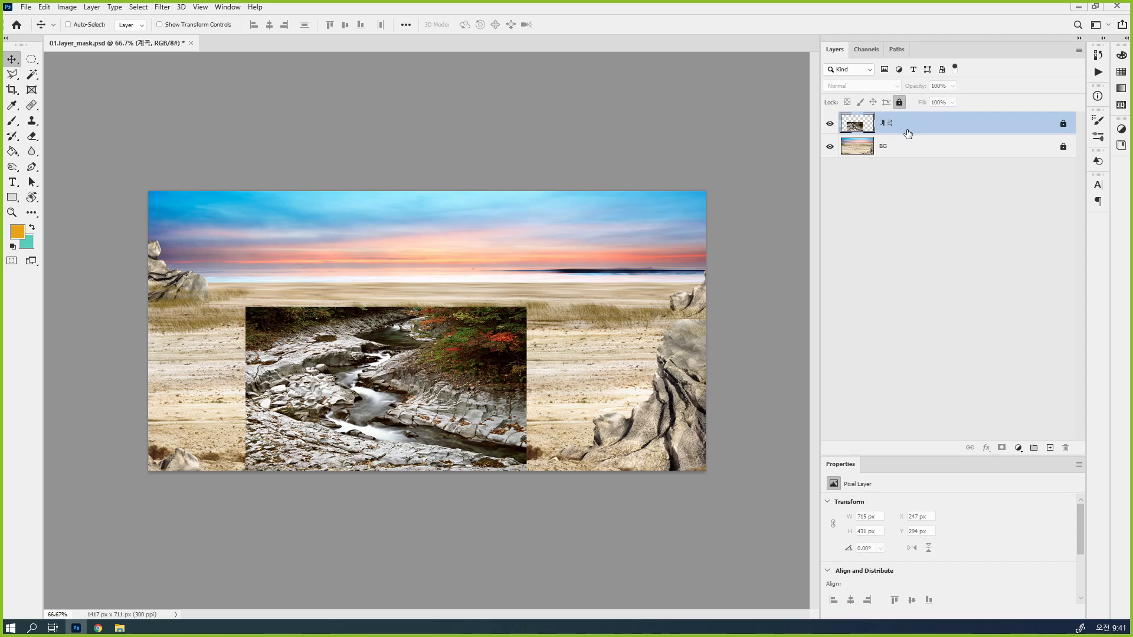
Step: Hide the locked 계곡 layer, duplicate it and make the duplicate visible
left_click(829, 124)
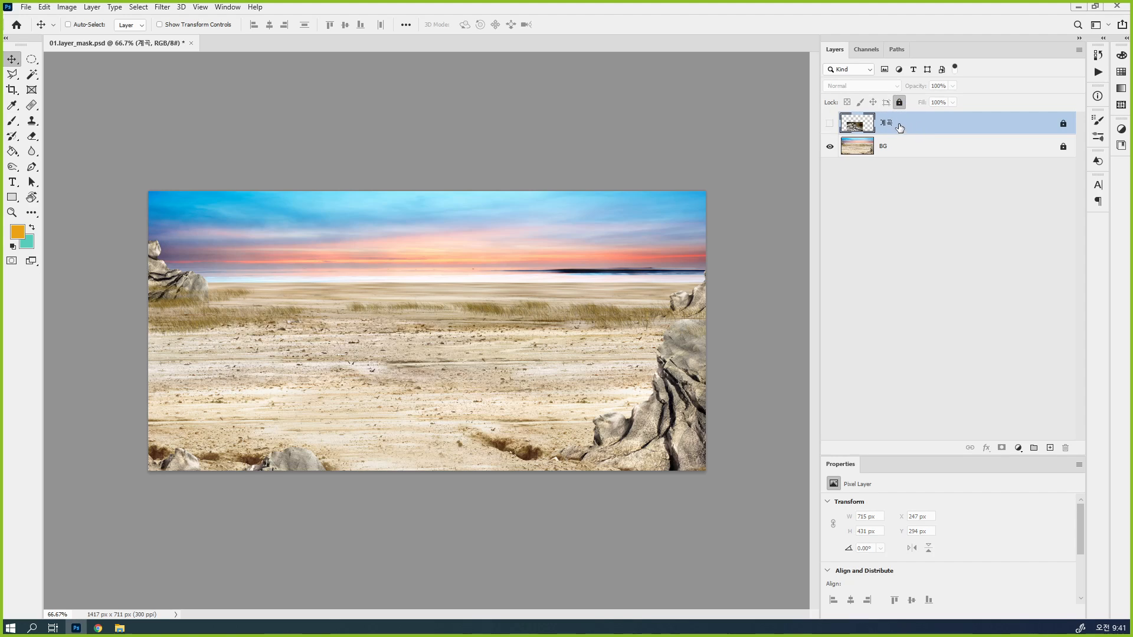
key("ctrl+j")
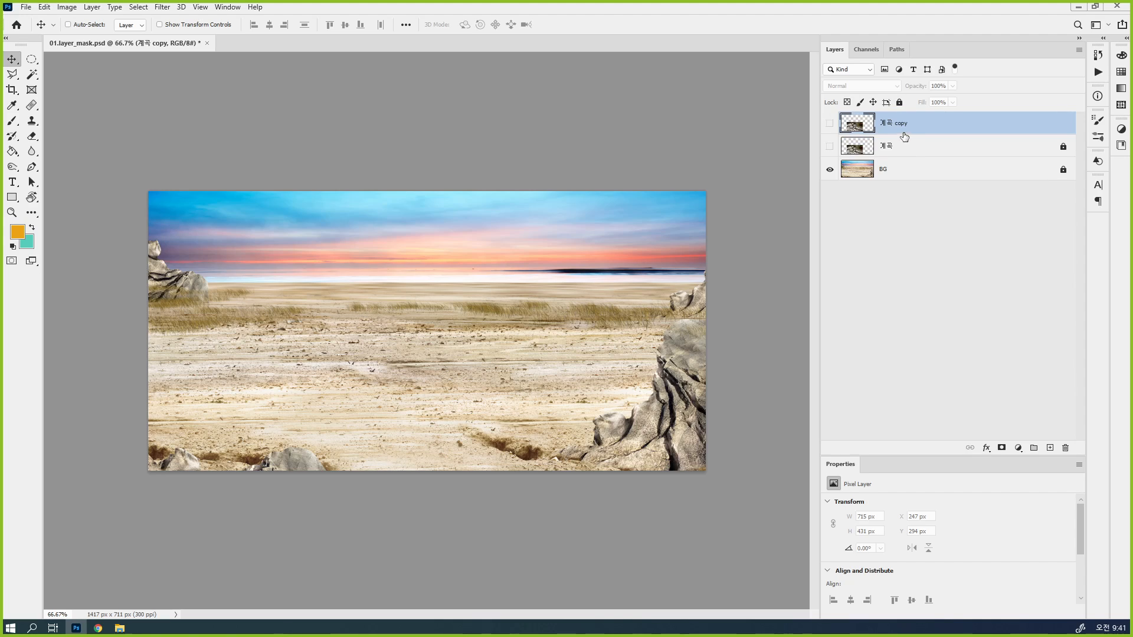
left_click(829, 124)
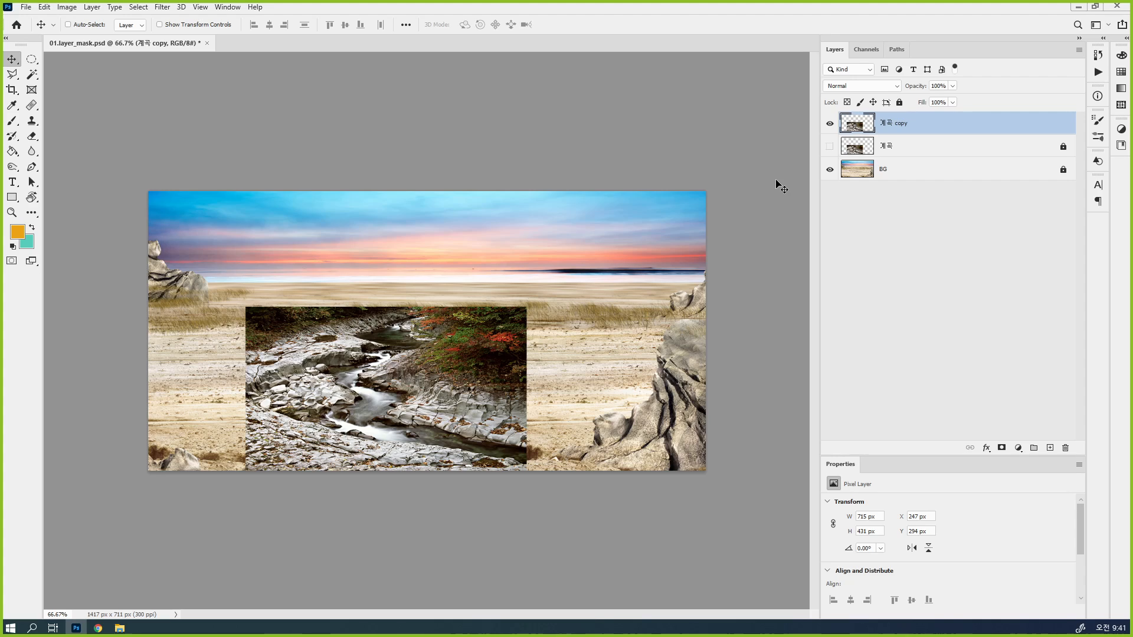
Step: Delete the duplicate of the 계곡 layer and make the original layer visible again
key("Delete")
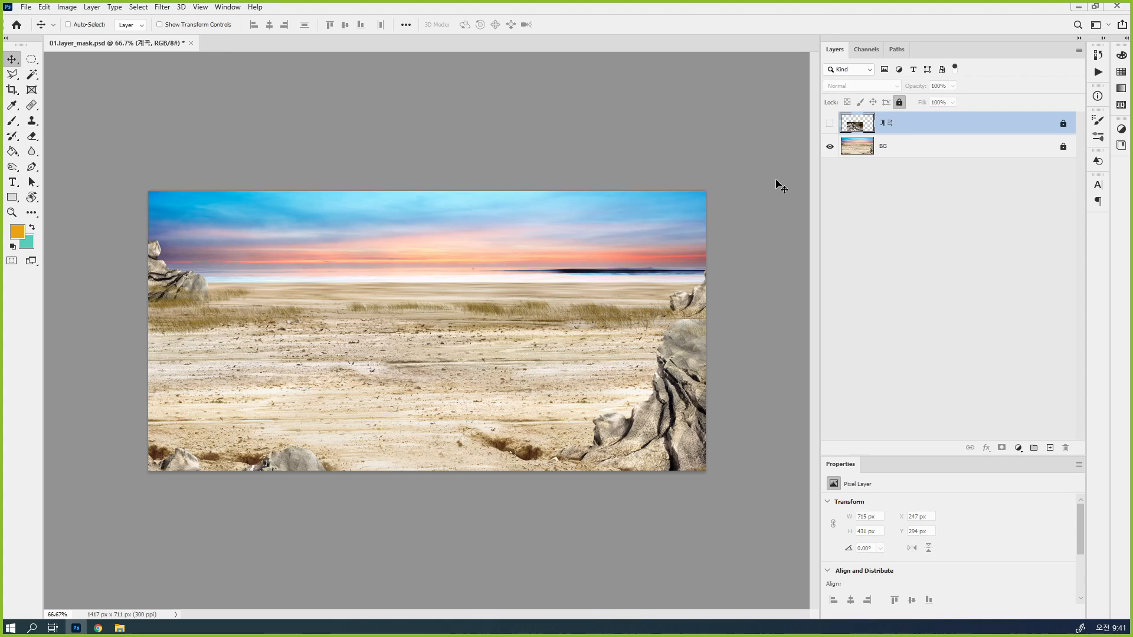
left_click(829, 123)
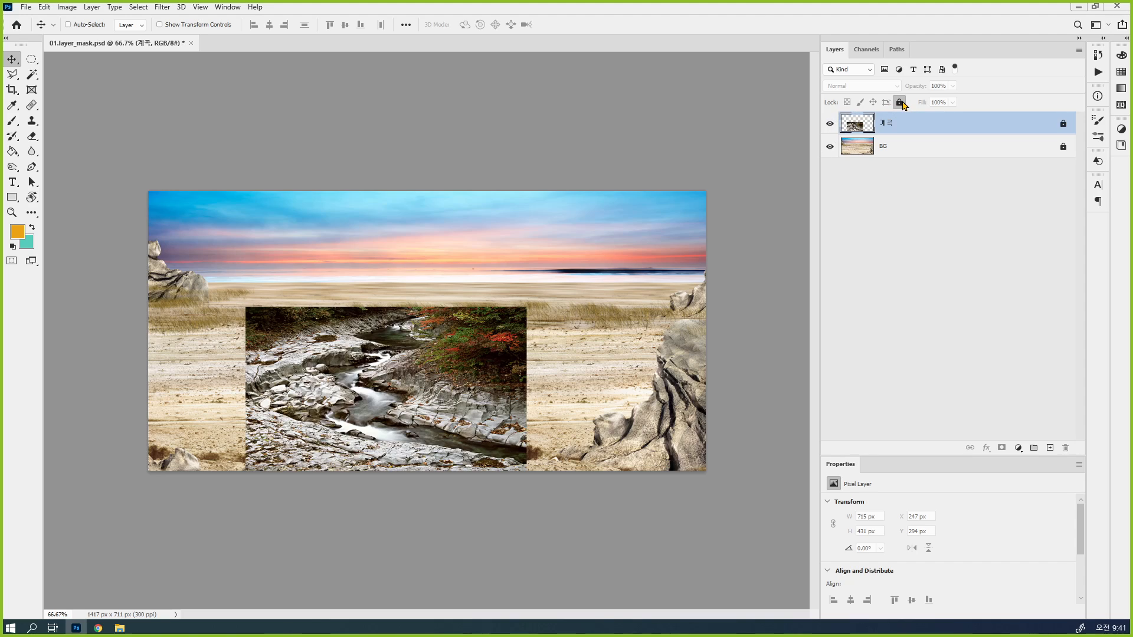
Step: Unlock the 계곡 layer and duplicate it
left_click(830, 124)
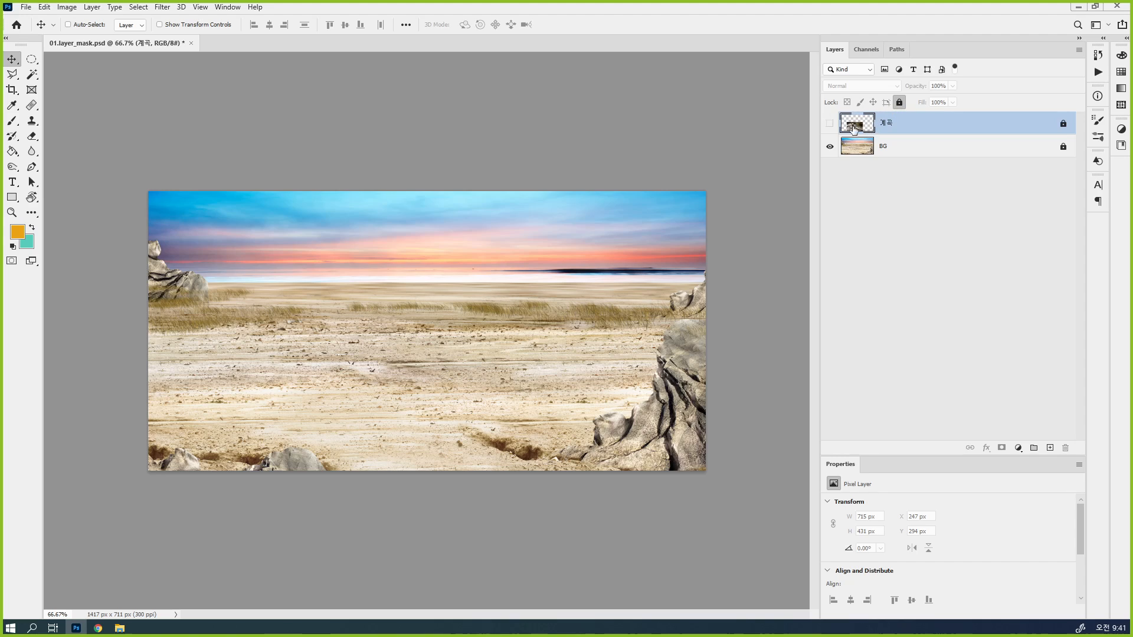
left_click(830, 123)
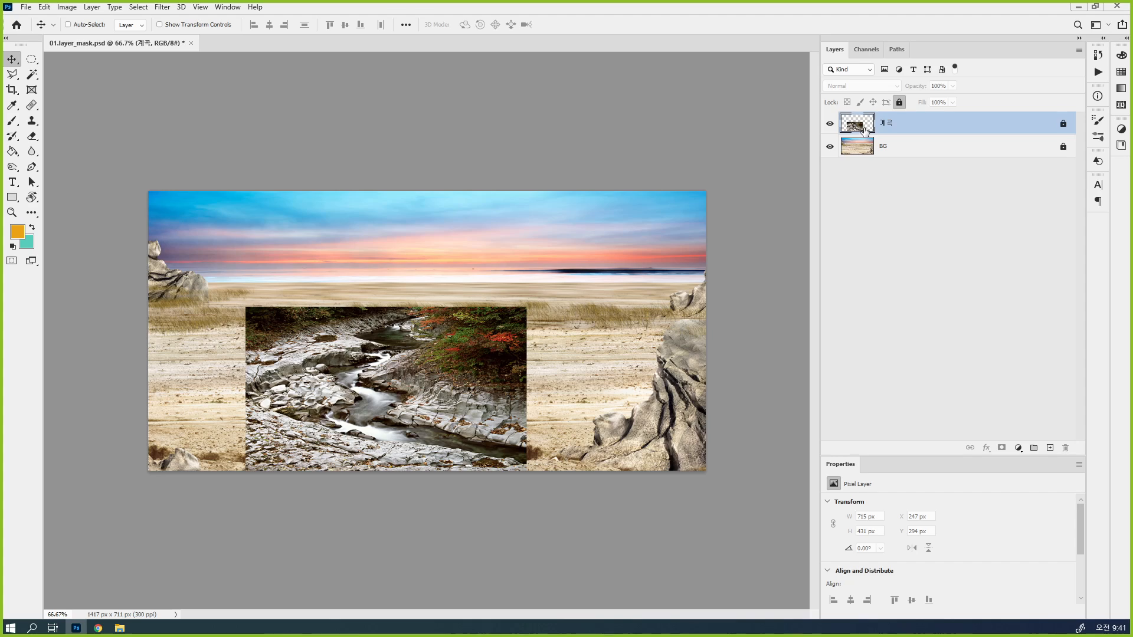
left_click(899, 102)
key("ctrl+j")
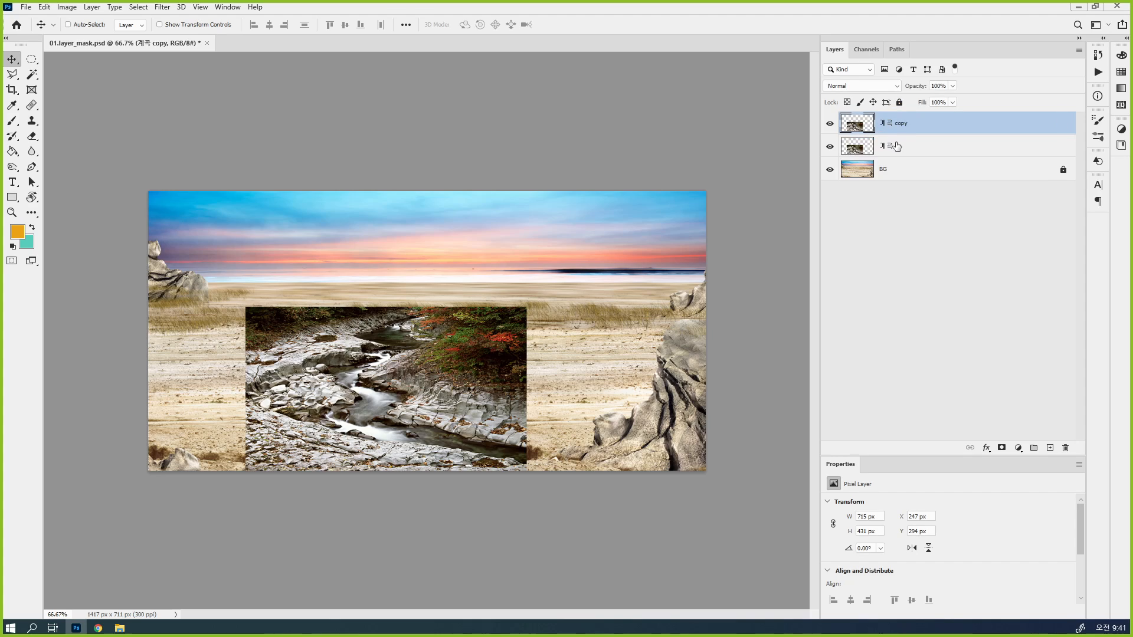
Step: Lock the original 계곡 layer completely and hide it, leaving its duplicate as the selected layer
left_click(895, 147)
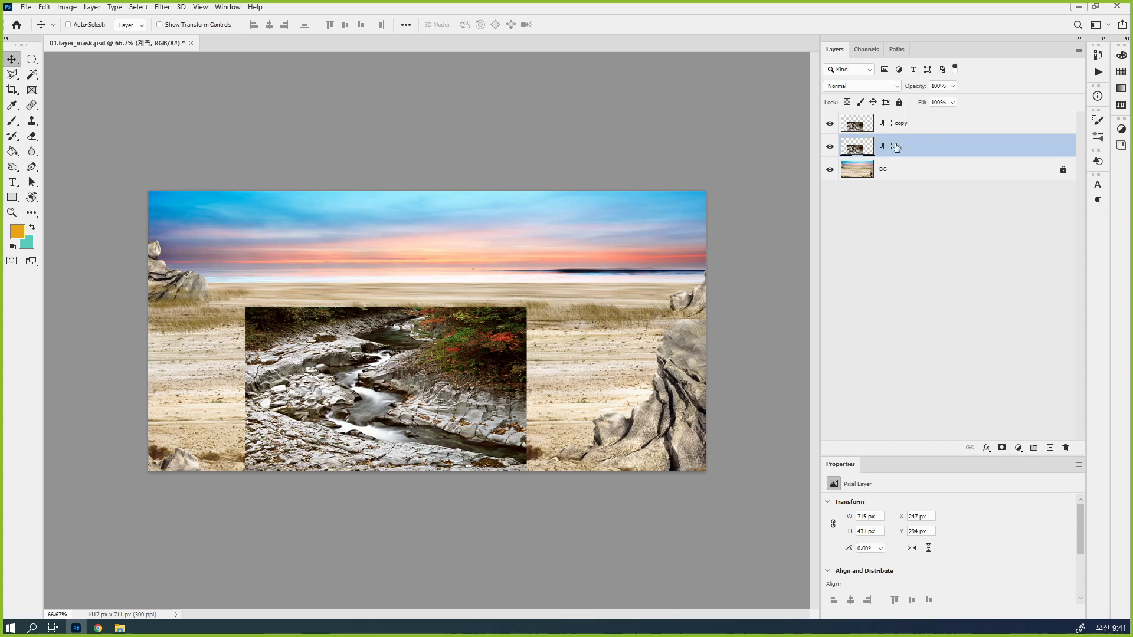
left_click(899, 102)
left_click(830, 146)
left_click(920, 125)
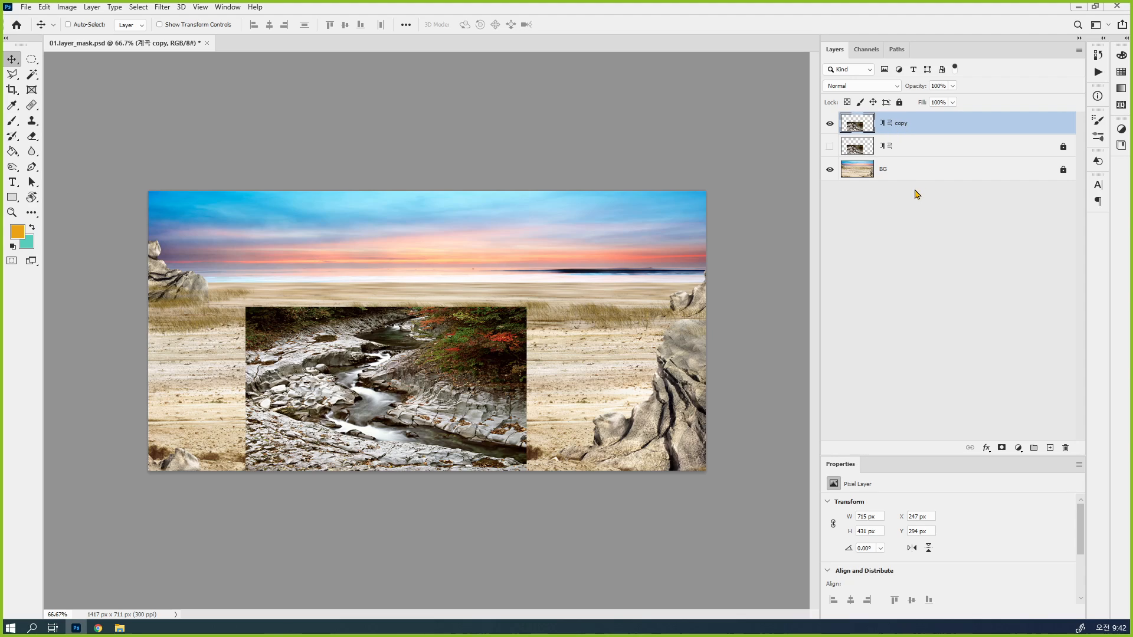
Step: Rename the duplicate of the 계곡 layer as 지우개툴사용
double_click(896, 125)
type("Wldnroanftkdyd")
key("Return")
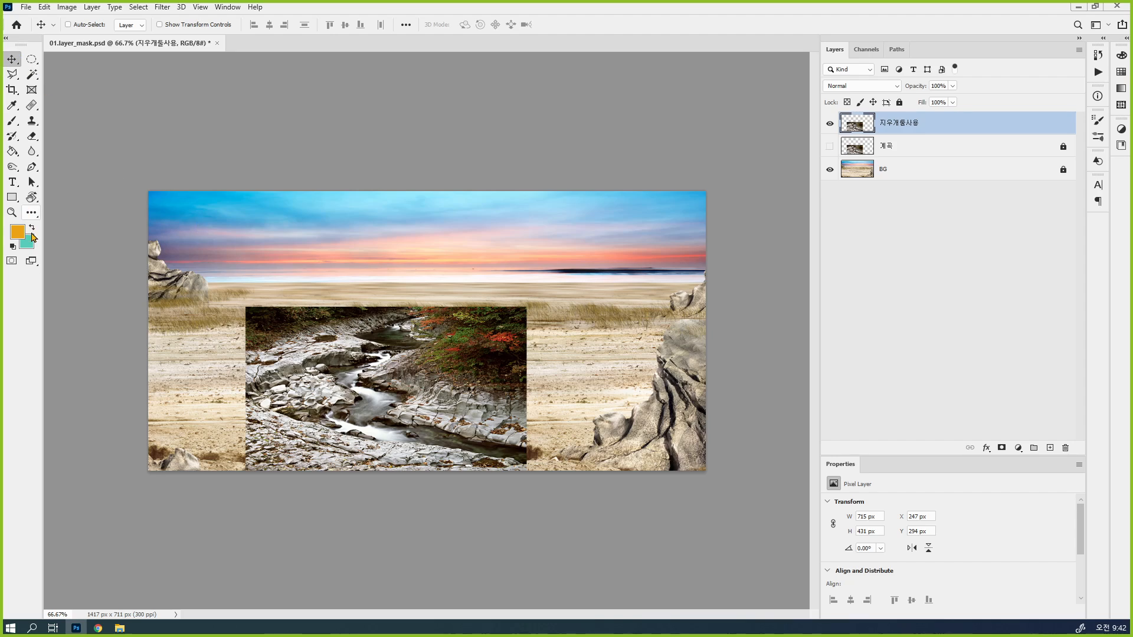
Step: Activate the Eraser Tool for working on the 지우개툴사용 layer
left_click(33, 121)
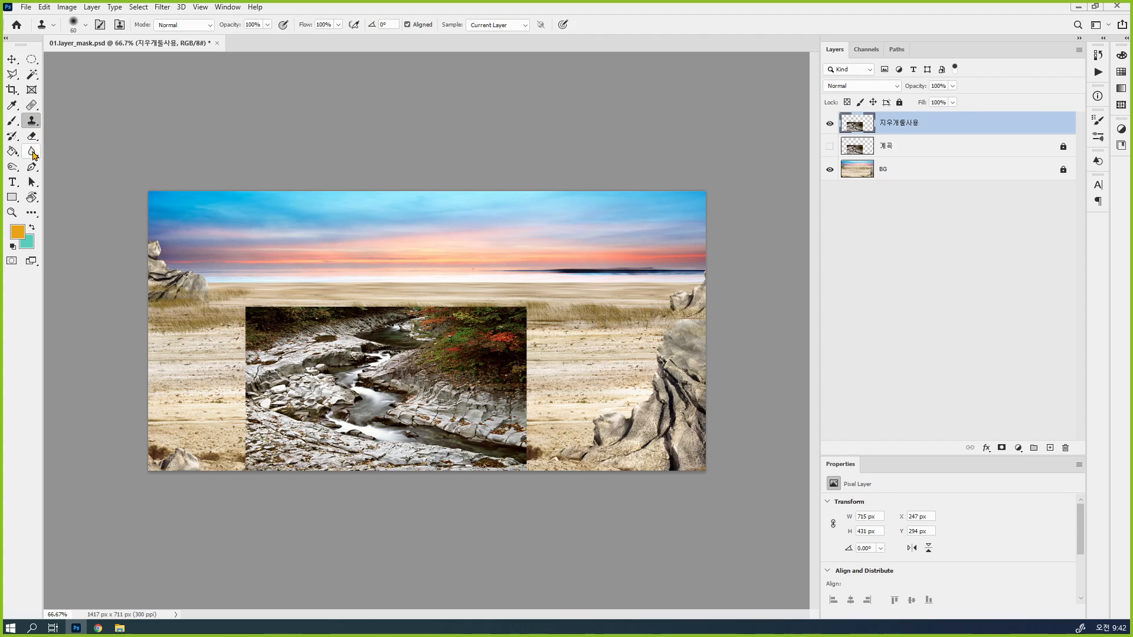
left_click(33, 136)
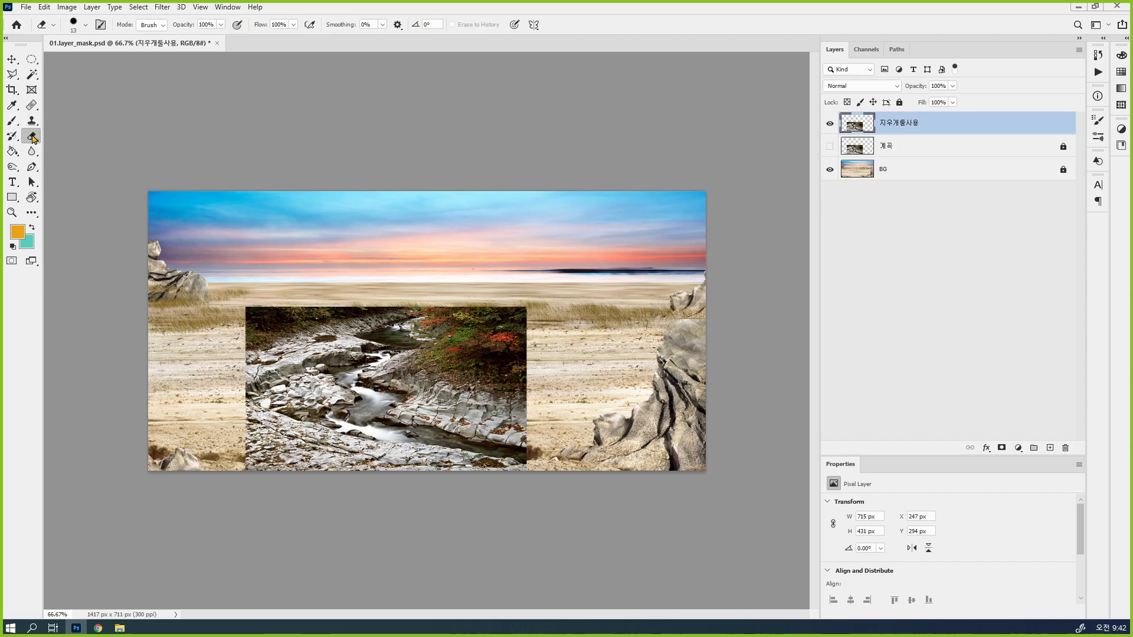
left_click(33, 138)
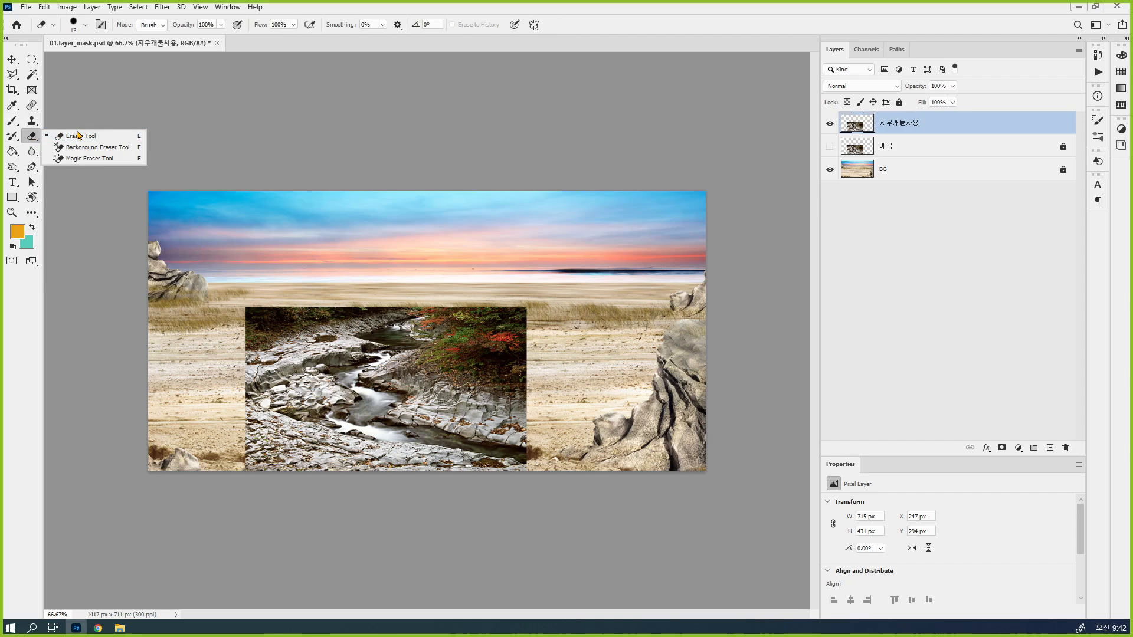
left_click(146, 169)
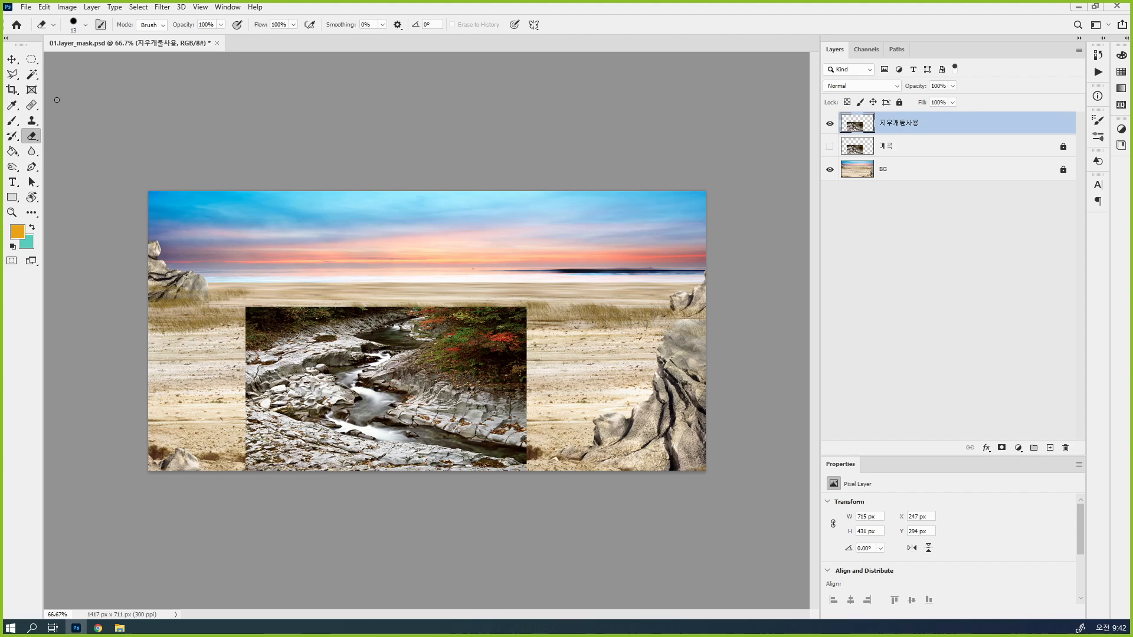
Step: Cycle through the Background Eraser, Magic Eraser and Eraser tools, ending on the regular Eraser Tool
left_click(32, 137, "alt")
left_click(32, 137, "alt")
left_click(31, 137, "alt")
left_click(32, 137, "alt")
left_click(32, 137, "alt")
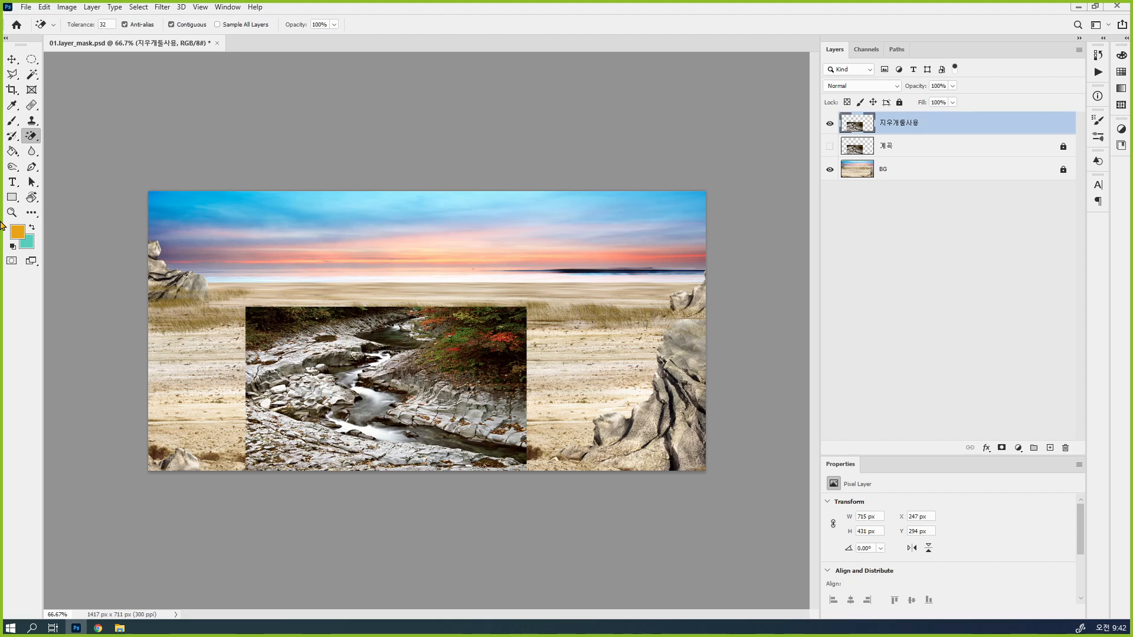
left_click(31, 137, "alt")
left_click(31, 137, "alt")
left_click(32, 137, "alt")
left_click(32, 137, "alt")
left_click(32, 137, "alt")
left_click(32, 137, "alt")
left_click(32, 136, "alt")
left_click(32, 137, "alt")
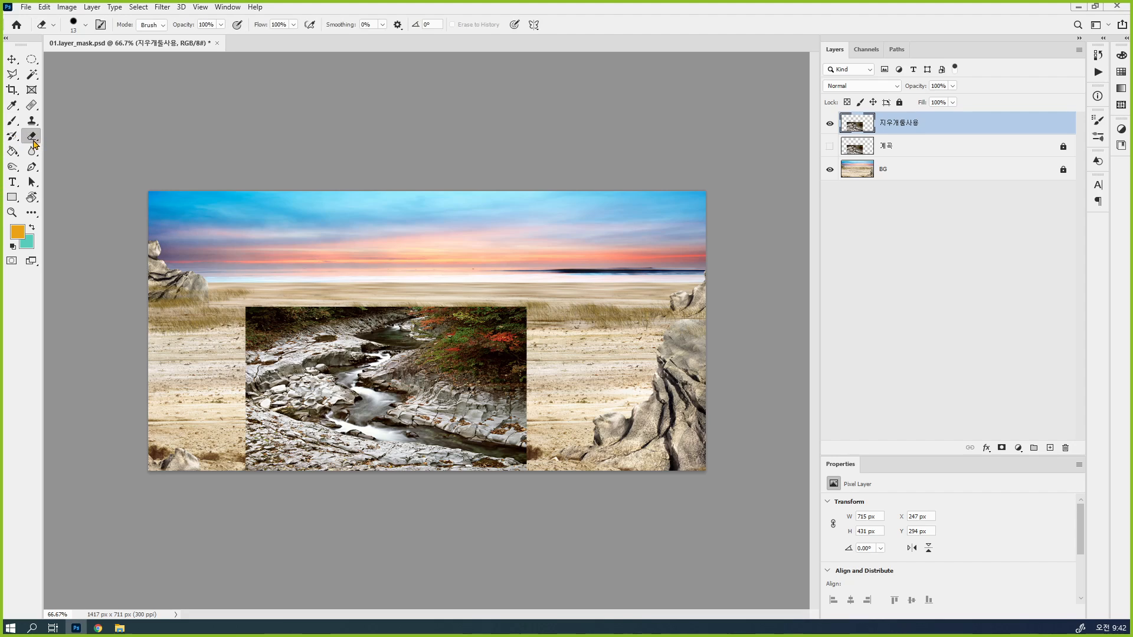
left_click(32, 137, "alt")
left_click(32, 136, "alt")
left_click(34, 140, "alt")
left_click(34, 140, "alt")
left_click(35, 141, "alt")
left_click(34, 141, "alt")
left_click(36, 141, "alt")
left_click(36, 141, "alt")
left_click(36, 142, "alt")
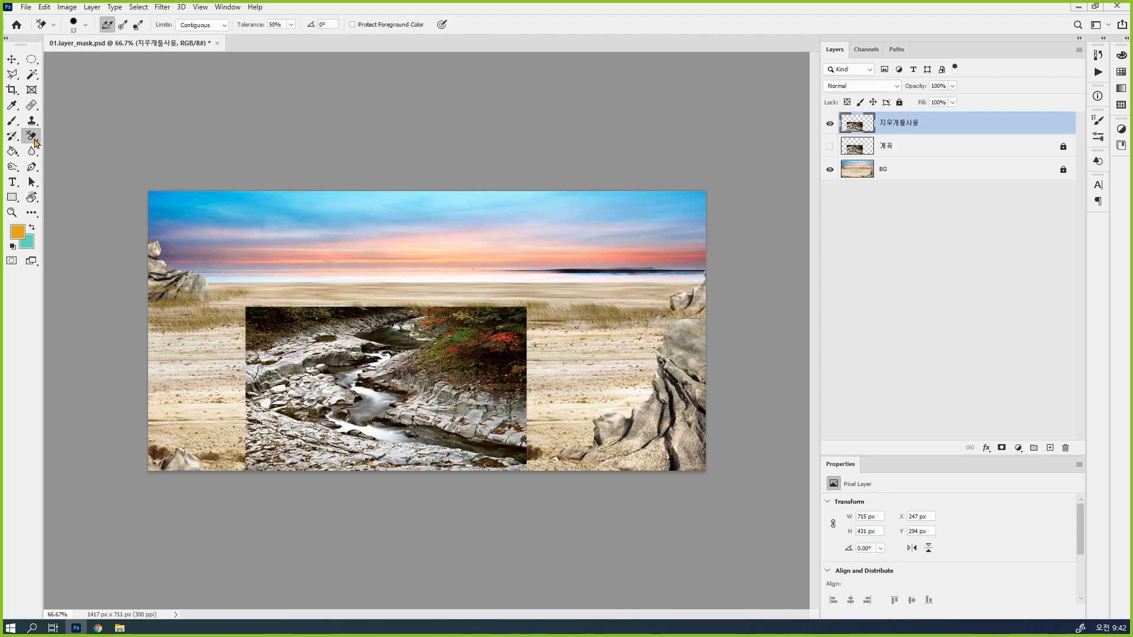
right_click(34, 140)
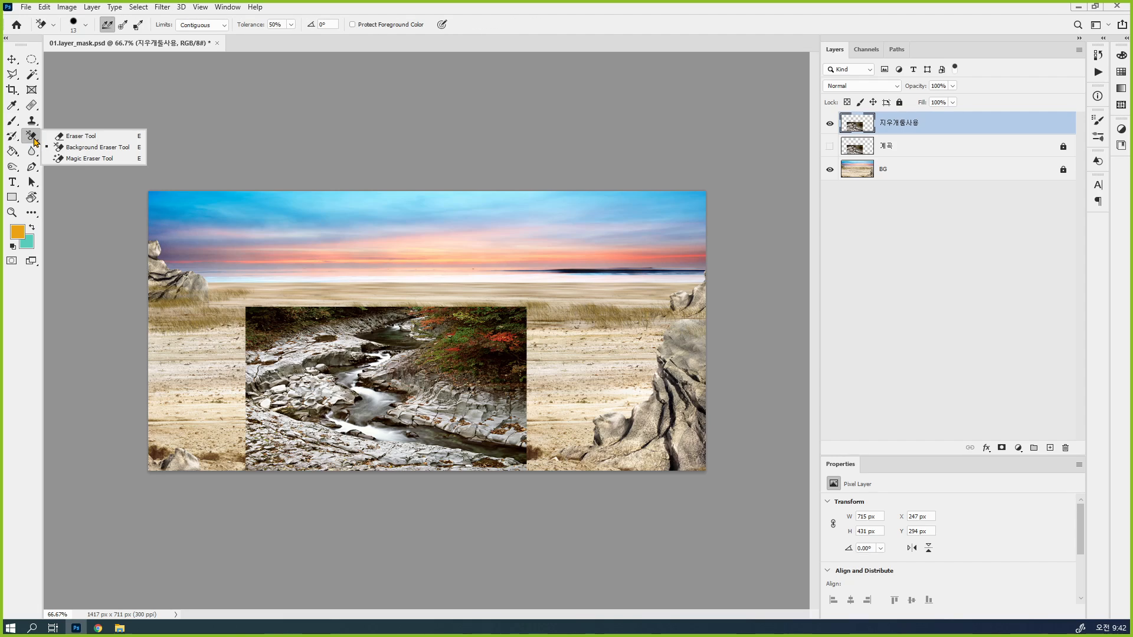
left_click(108, 139)
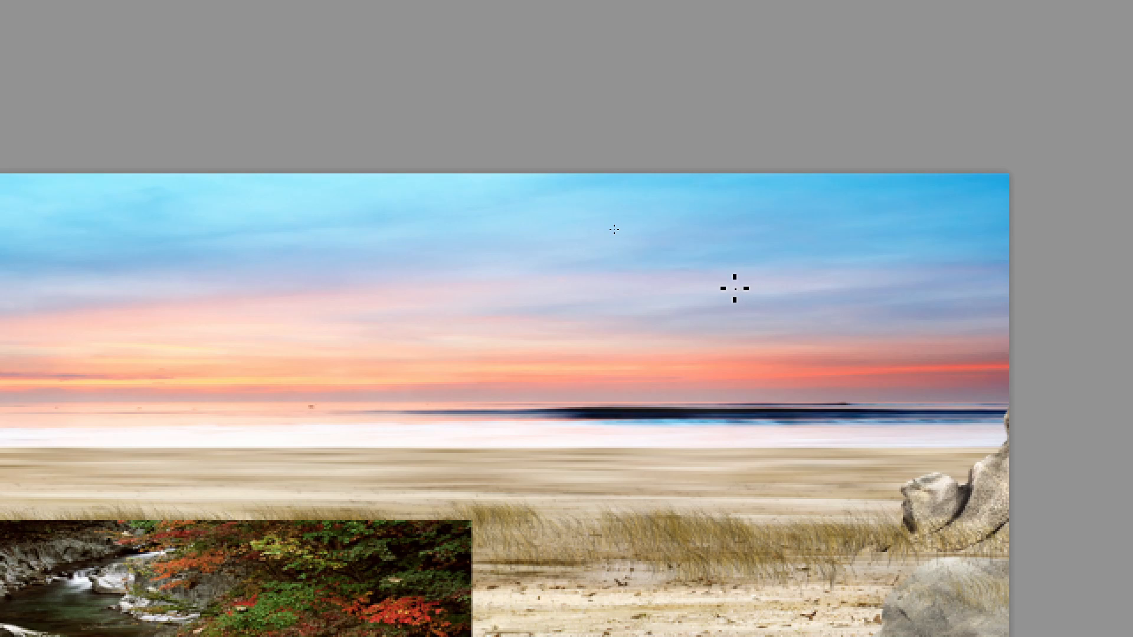
Step: Set the Eraser Tool's brush size to 58 px
key("m")
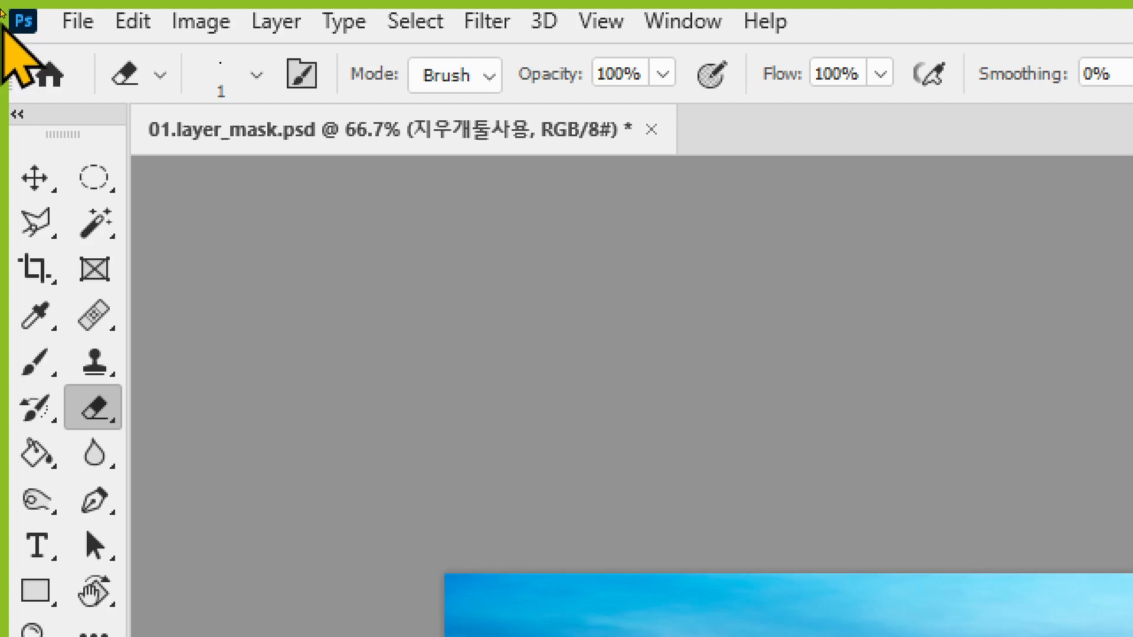
left_click(255, 79)
left_click_drag(199, 187, 268, 180)
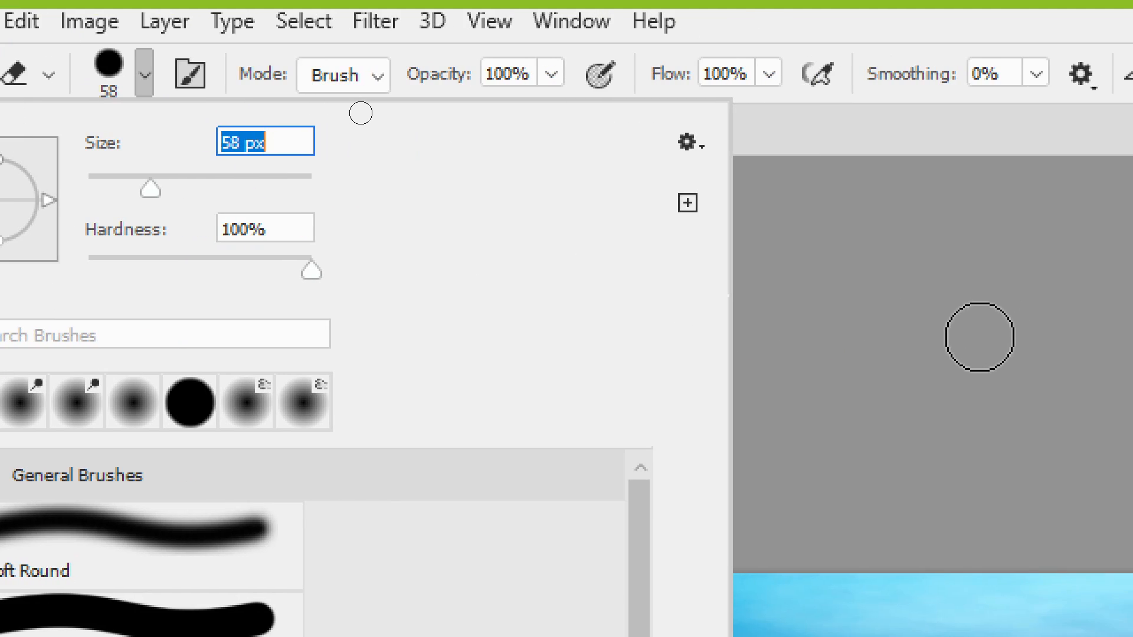
left_click(1069, 337)
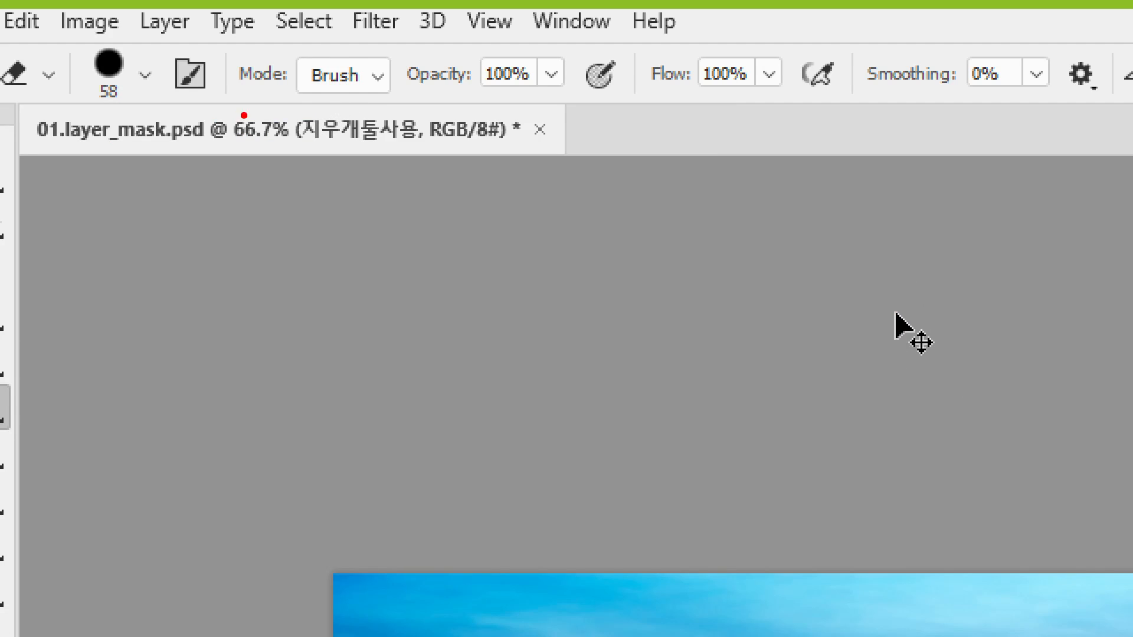
mouse_move(469, 193)
left_mouse_down()
mouse_move(464, 247)
mouse_move(489, 248)
left_mouse_up()
mouse_move(587, 197)
left_mouse_down()
mouse_move(611, 195)
mouse_move(597, 247)
left_mouse_up()
left_click_drag(550, 247, 543, 264)
left_click(520, 264)
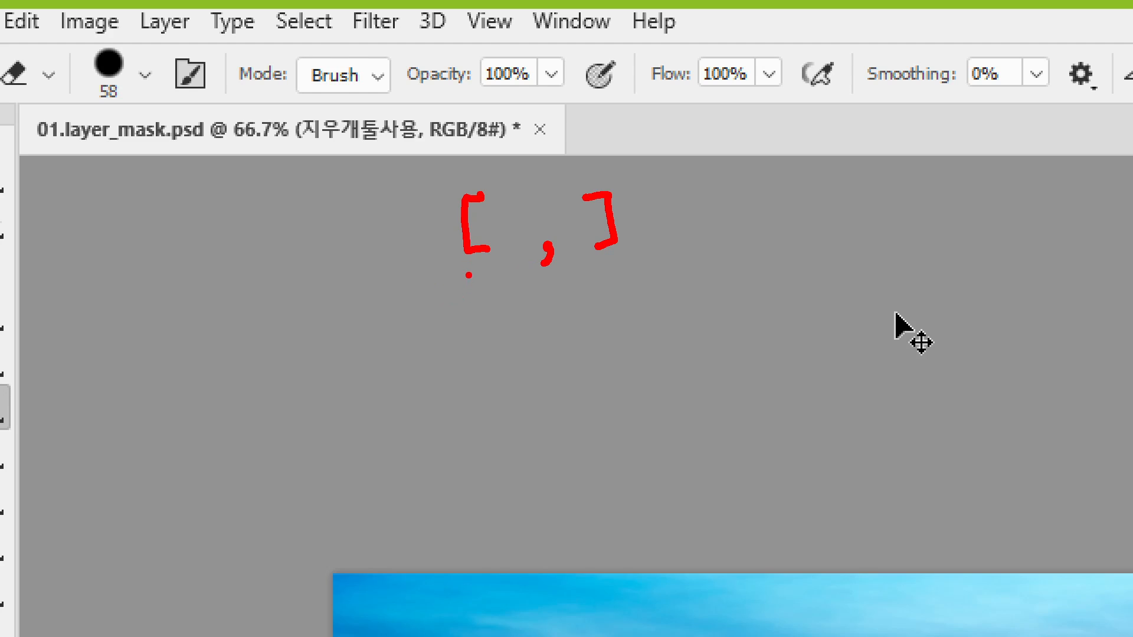
mouse_move(430, 287)
left_mouse_down()
mouse_move(434, 304)
mouse_move(453, 298)
mouse_move(464, 324)
mouse_move(489, 288)
mouse_move(499, 310)
left_mouse_up()
left_click_drag(595, 270, 612, 282)
left_click_drag(604, 301, 670, 287)
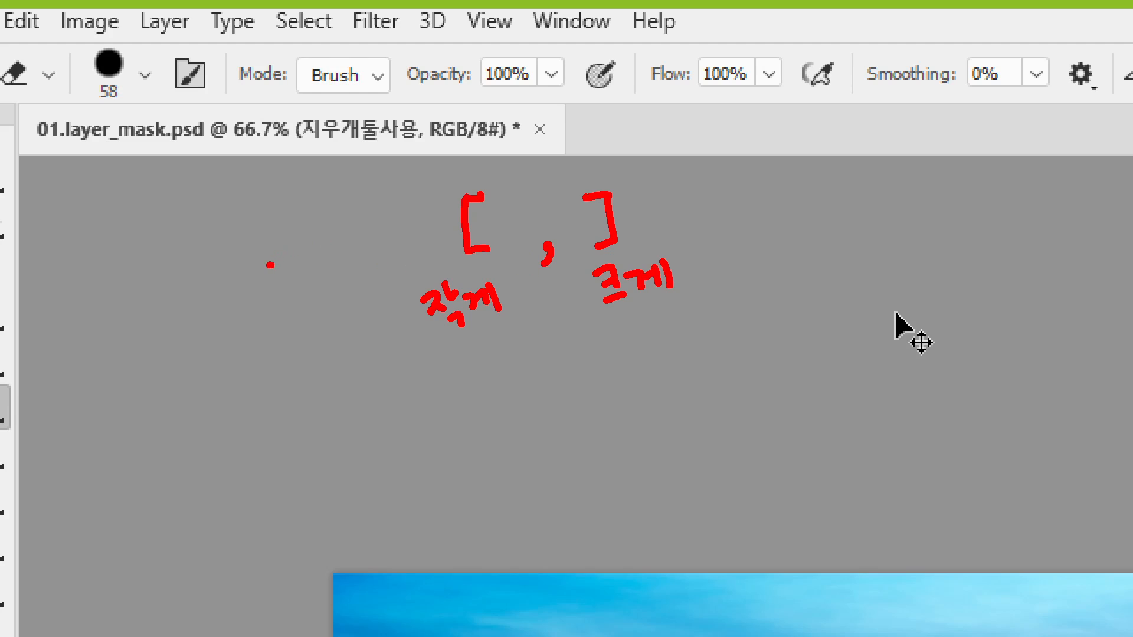
left_click_drag(269, 266, 299, 263)
mouse_move(286, 248)
left_mouse_down()
mouse_move(270, 265)
mouse_move(286, 286)
left_mouse_up()
left_click_drag(273, 248, 295, 282)
left_click(290, 287)
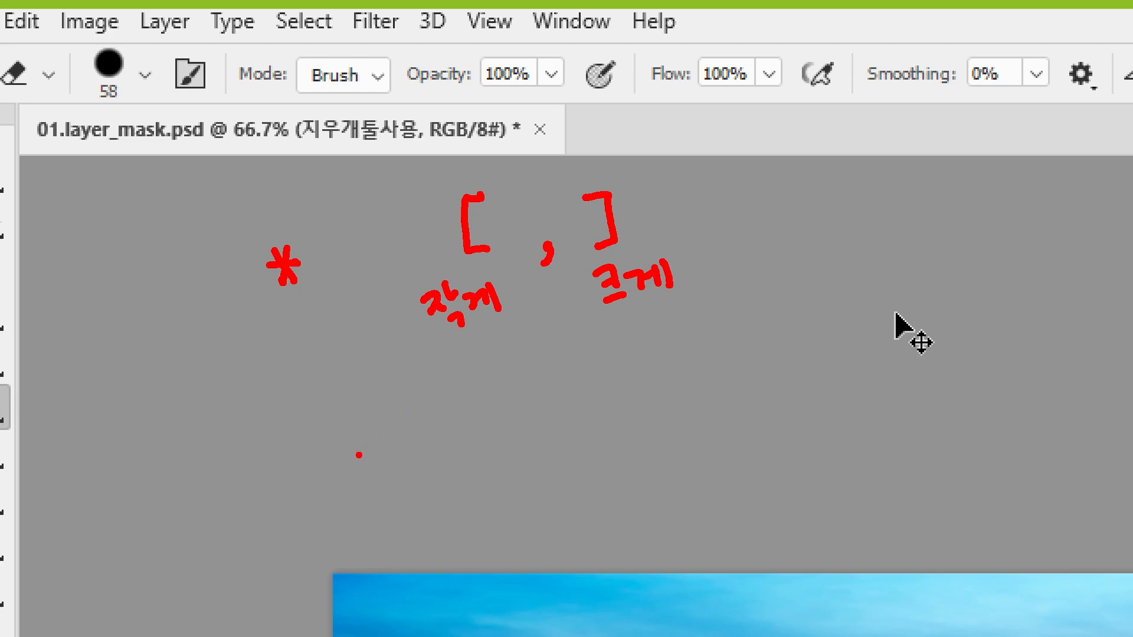
mouse_move(308, 404)
left_mouse_down()
mouse_move(321, 439)
mouse_move(345, 415)
left_mouse_up()
mouse_move(318, 427)
left_mouse_down()
mouse_move(337, 426)
mouse_move(356, 445)
left_mouse_up()
mouse_move(358, 413)
left_mouse_down()
mouse_move(381, 435)
mouse_move(407, 410)
left_mouse_up()
left_click_drag(413, 399, 416, 417)
left_click_drag(422, 401, 438, 431)
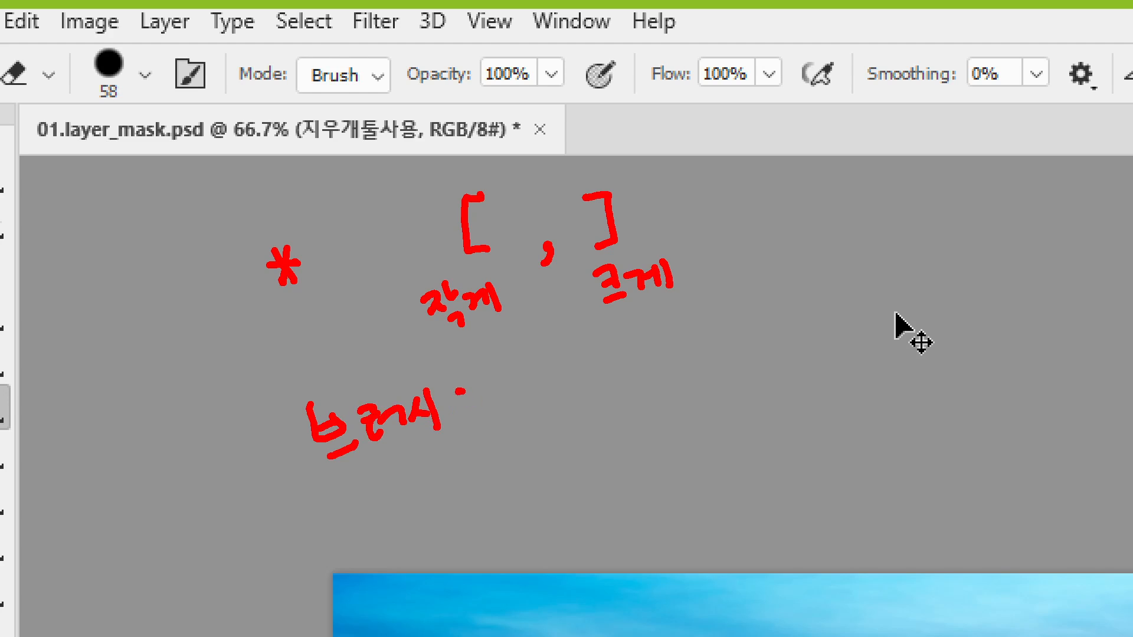
left_click_drag(459, 390, 452, 413)
mouse_move(452, 413)
left_mouse_down()
mouse_move(481, 385)
mouse_move(485, 404)
left_mouse_up()
left_click_drag(478, 419, 496, 430)
left_click_drag(233, 459, 264, 454)
left_click_drag(258, 438, 250, 477)
left_click_drag(241, 446, 272, 471)
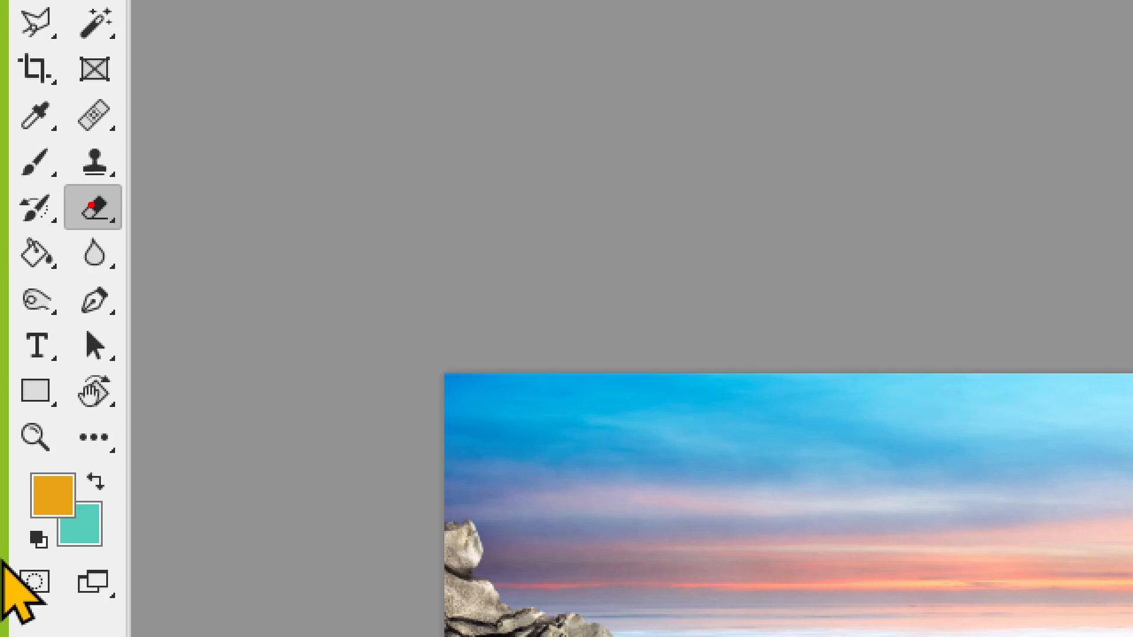
mouse_move(112, 222)
left_mouse_down()
mouse_move(76, 209)
mouse_move(97, 195)
mouse_move(120, 223)
left_mouse_up()
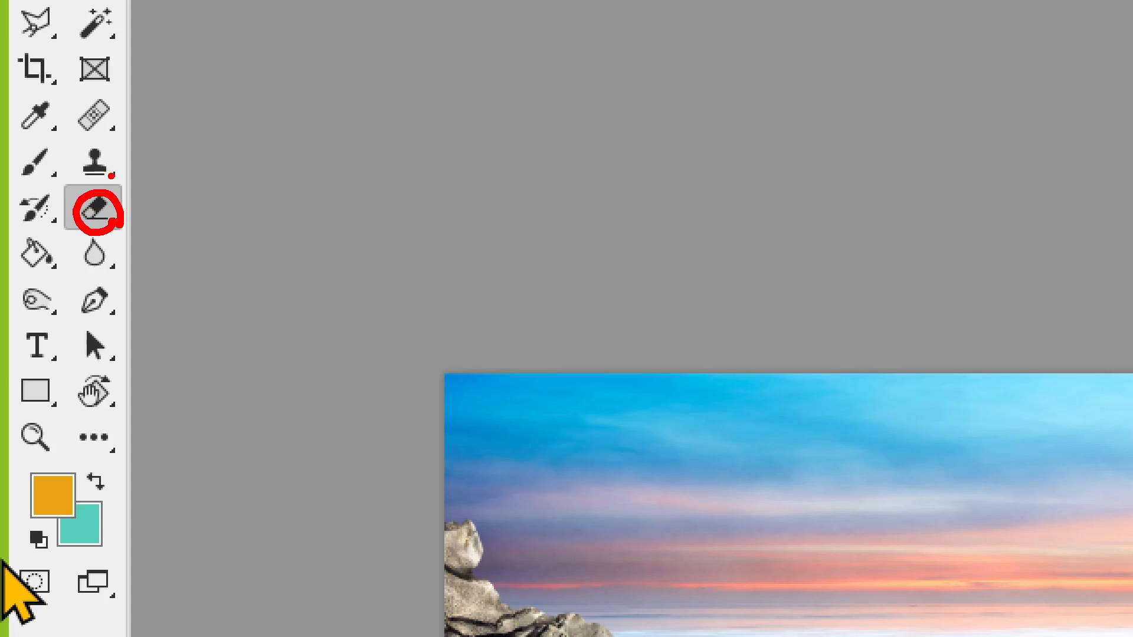
mouse_move(112, 175)
left_mouse_down()
mouse_move(77, 155)
mouse_move(105, 143)
mouse_move(116, 174)
left_mouse_up()
mouse_move(107, 135)
left_mouse_down()
mouse_move(89, 97)
mouse_move(121, 109)
mouse_move(121, 133)
left_mouse_up()
mouse_move(37, 189)
left_mouse_down()
mouse_move(7, 158)
mouse_move(38, 141)
mouse_move(57, 155)
mouse_move(44, 223)
mouse_move(11, 209)
mouse_move(27, 194)
mouse_move(50, 224)
left_mouse_up()
mouse_move(83, 272)
left_mouse_down()
mouse_move(78, 241)
mouse_move(115, 269)
left_mouse_up()
mouse_move(50, 320)
left_mouse_down()
mouse_move(21, 310)
mouse_move(34, 278)
mouse_move(58, 282)
mouse_move(59, 321)
left_mouse_up()
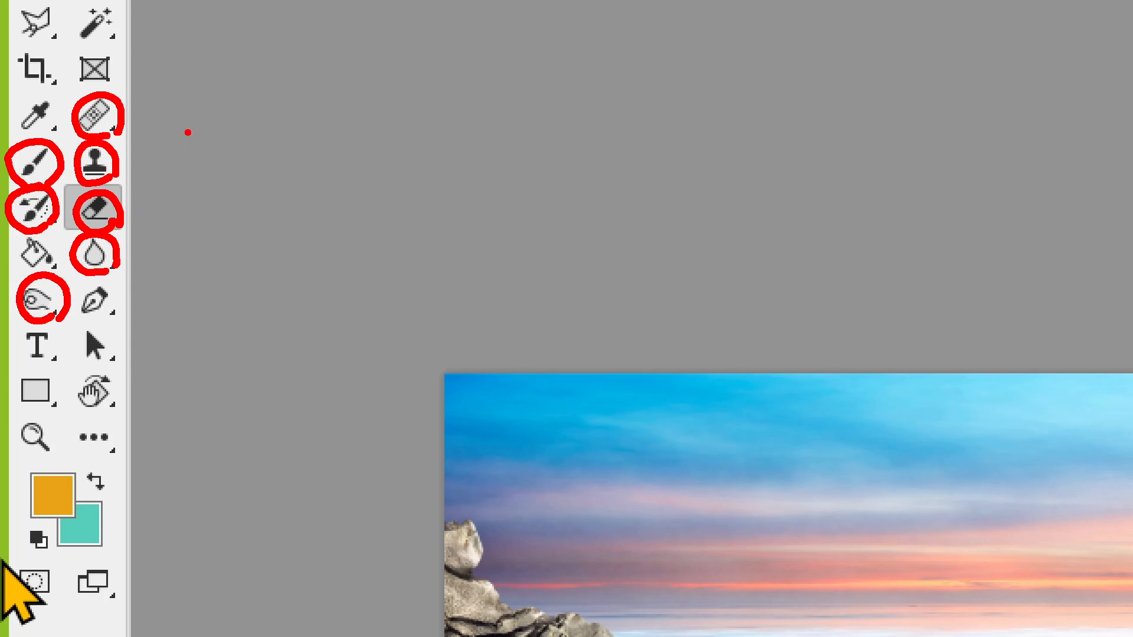
left_click_drag(201, 87, 210, 107)
mouse_move(217, 79)
left_mouse_down()
mouse_move(223, 106)
mouse_move(227, 140)
left_mouse_up()
left_click_drag(233, 127, 276, 105)
mouse_move(289, 76)
left_mouse_down()
mouse_move(295, 104)
mouse_move(318, 90)
mouse_move(326, 67)
mouse_move(330, 100)
mouse_move(348, 95)
left_mouse_up()
mouse_move(227, 155)
left_mouse_down()
mouse_move(405, 89)
mouse_move(400, 103)
left_mouse_up()
left_click_drag(424, 77, 414, 101)
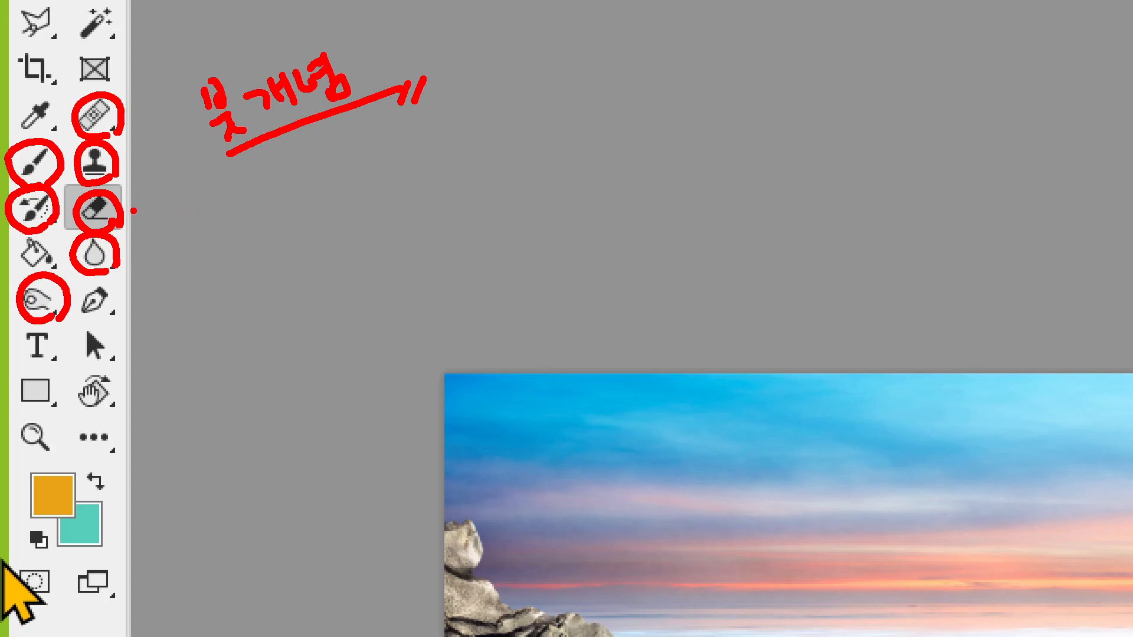
left_click_drag(130, 209, 144, 210)
mouse_move(171, 143)
left_mouse_down()
mouse_move(187, 137)
mouse_move(181, 156)
mouse_move(194, 152)
left_mouse_up()
mouse_move(317, 171)
left_mouse_down()
mouse_move(335, 171)
mouse_move(330, 217)
mouse_move(340, 217)
left_mouse_up()
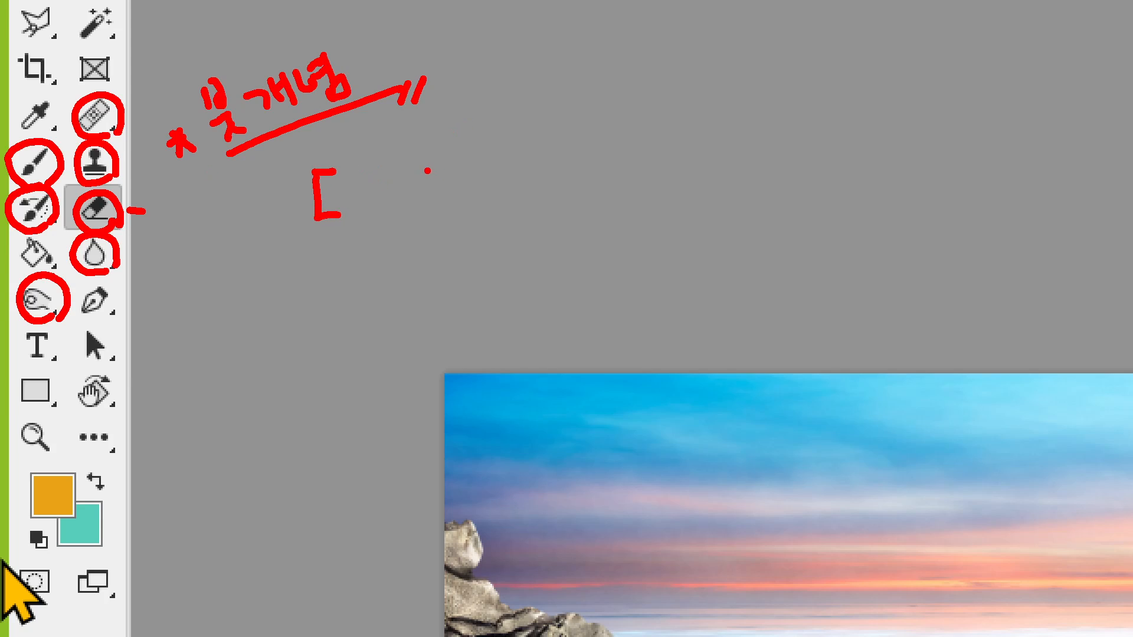
mouse_move(418, 167)
left_mouse_down()
mouse_move(448, 190)
mouse_move(433, 218)
mouse_move(385, 220)
mouse_move(373, 237)
left_mouse_up()
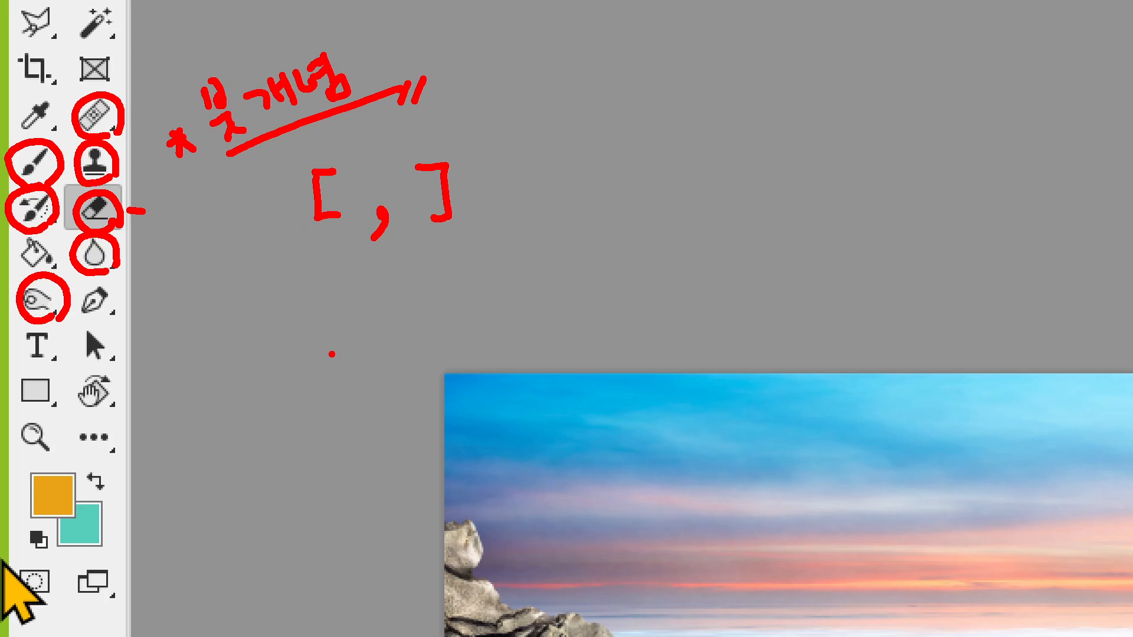
mouse_move(321, 300)
left_mouse_down()
mouse_move(303, 316)
mouse_move(315, 390)
mouse_move(352, 380)
mouse_move(363, 356)
mouse_move(341, 296)
mouse_move(348, 334)
mouse_move(342, 315)
mouse_move(364, 291)
left_mouse_up()
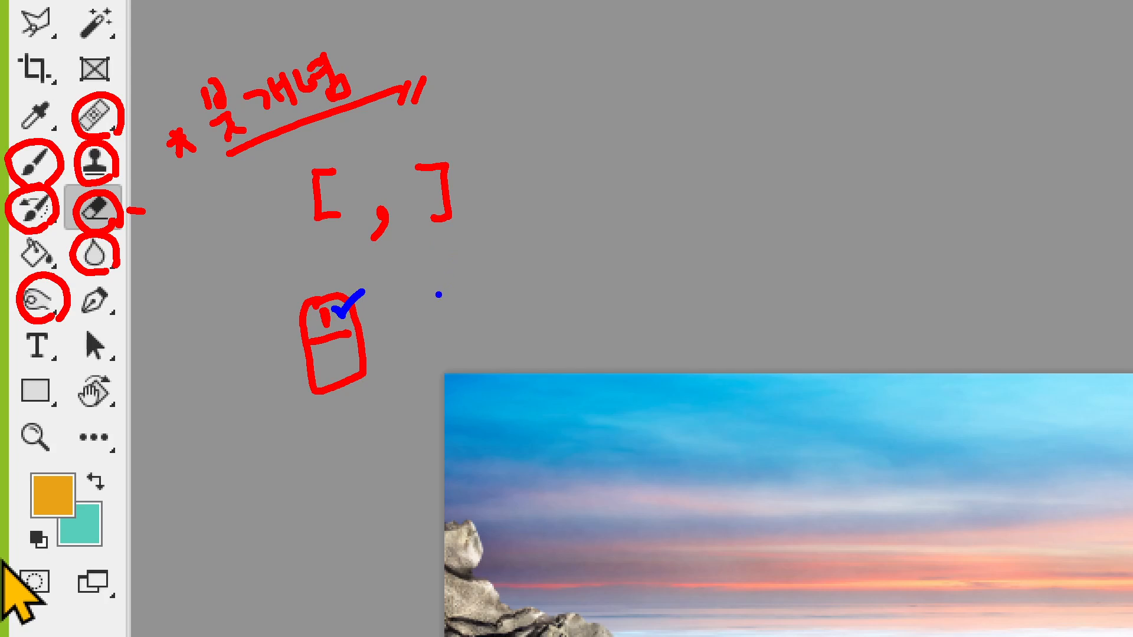
mouse_move(528, 153)
left_mouse_down()
mouse_move(843, 256)
mouse_move(827, 408)
left_mouse_up()
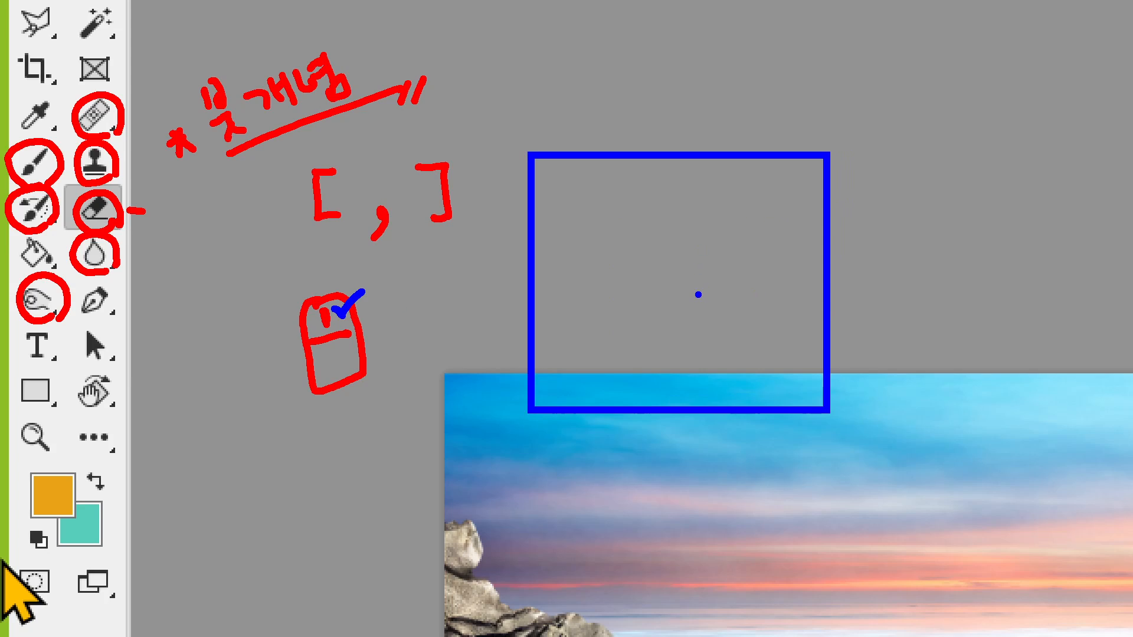
left_click_drag(462, 281, 516, 251)
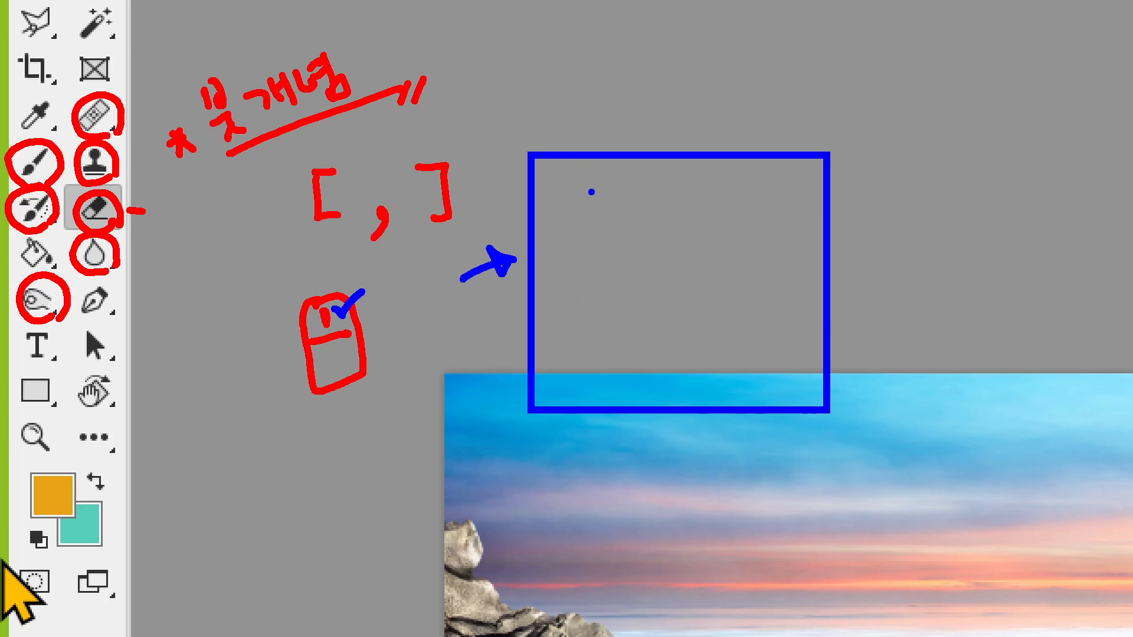
left_click_drag(689, 184, 779, 185)
left_click_drag(694, 222, 793, 224)
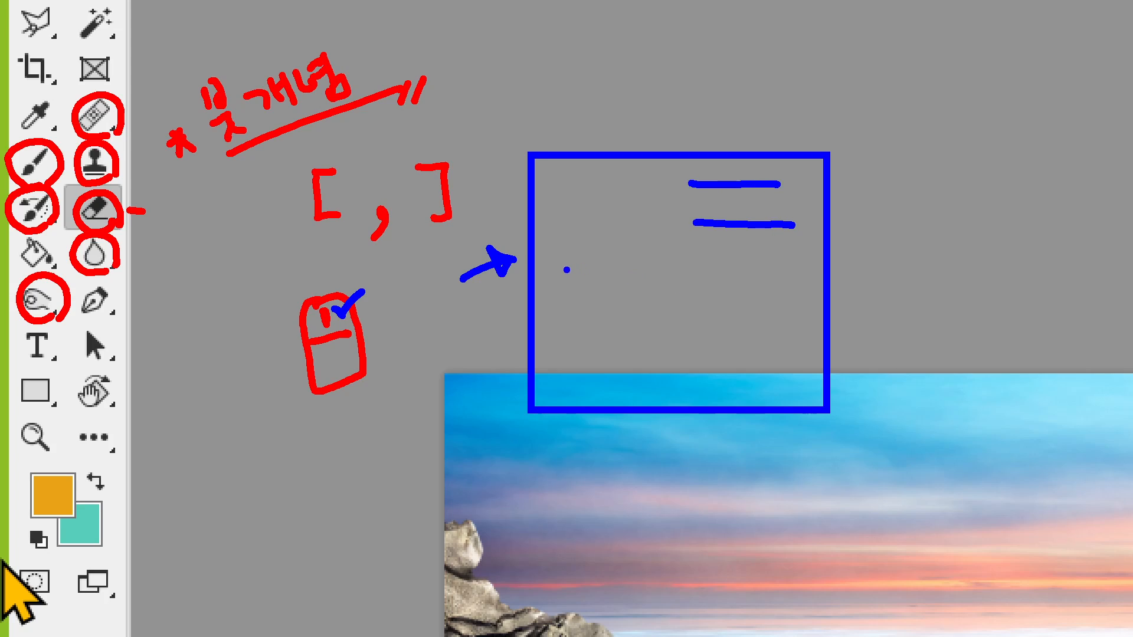
mouse_move(548, 267)
left_mouse_down()
mouse_move(691, 313)
mouse_move(803, 380)
left_mouse_up()
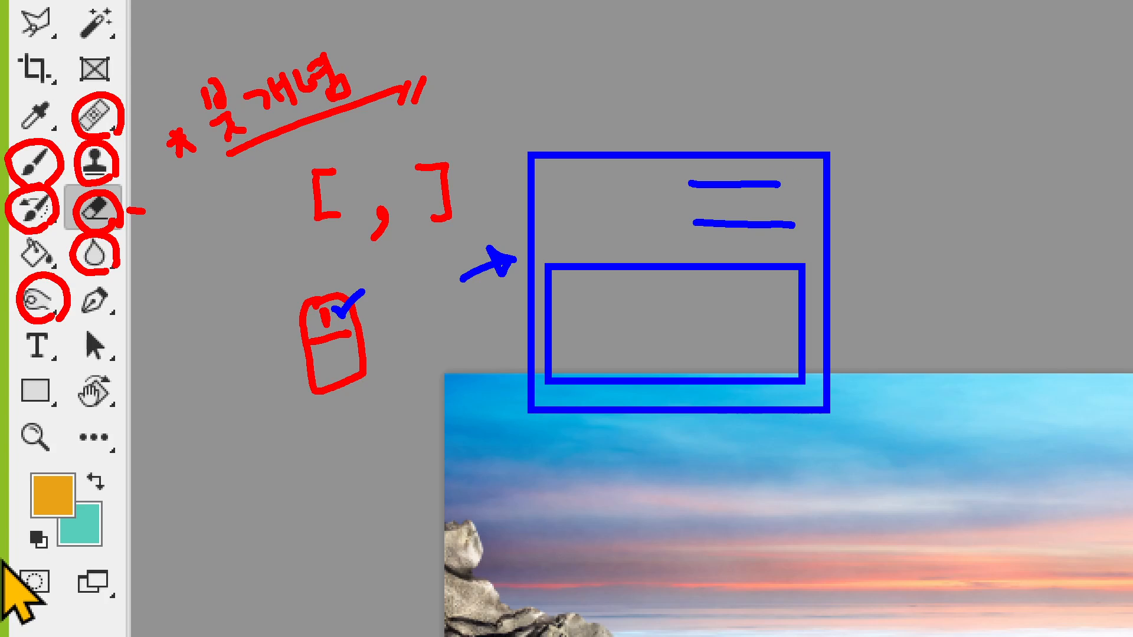
mouse_move(795, 174)
left_mouse_down()
mouse_move(812, 124)
mouse_move(838, 118)
mouse_move(832, 130)
mouse_move(824, 110)
mouse_move(846, 99)
mouse_move(889, 88)
mouse_move(920, 109)
mouse_move(949, 83)
mouse_move(993, 90)
mouse_move(984, 104)
mouse_move(1034, 105)
left_mouse_up()
mouse_move(268, 155)
left_mouse_down()
mouse_move(278, 173)
mouse_move(288, 153)
left_mouse_up()
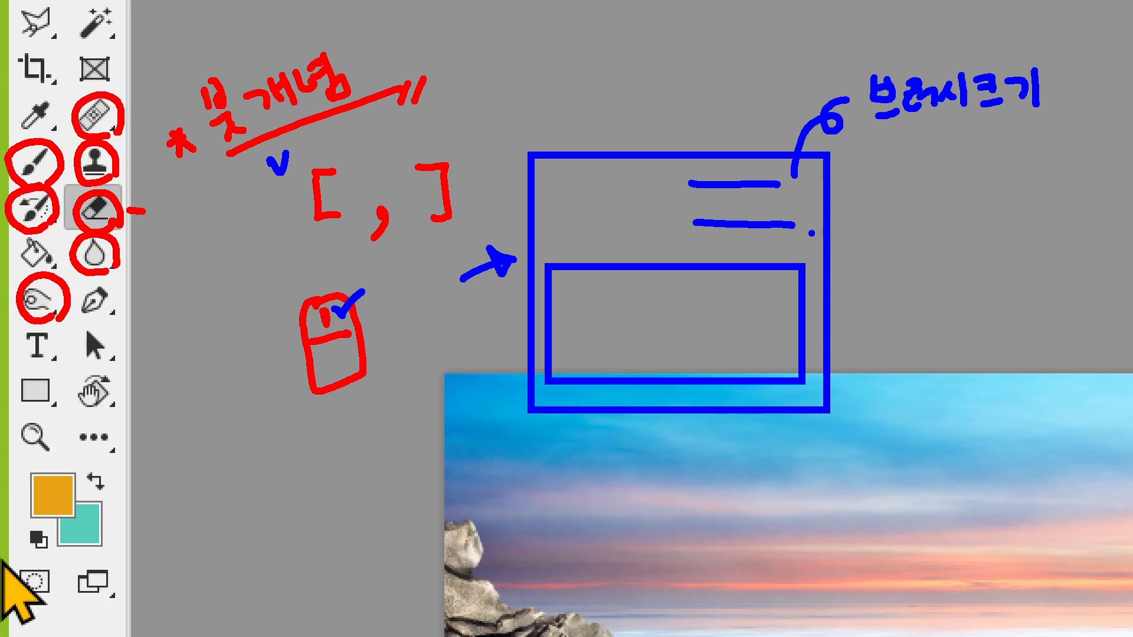
mouse_move(809, 224)
left_mouse_down()
mouse_move(834, 204)
mouse_move(874, 200)
mouse_move(870, 212)
mouse_move(888, 192)
left_mouse_up()
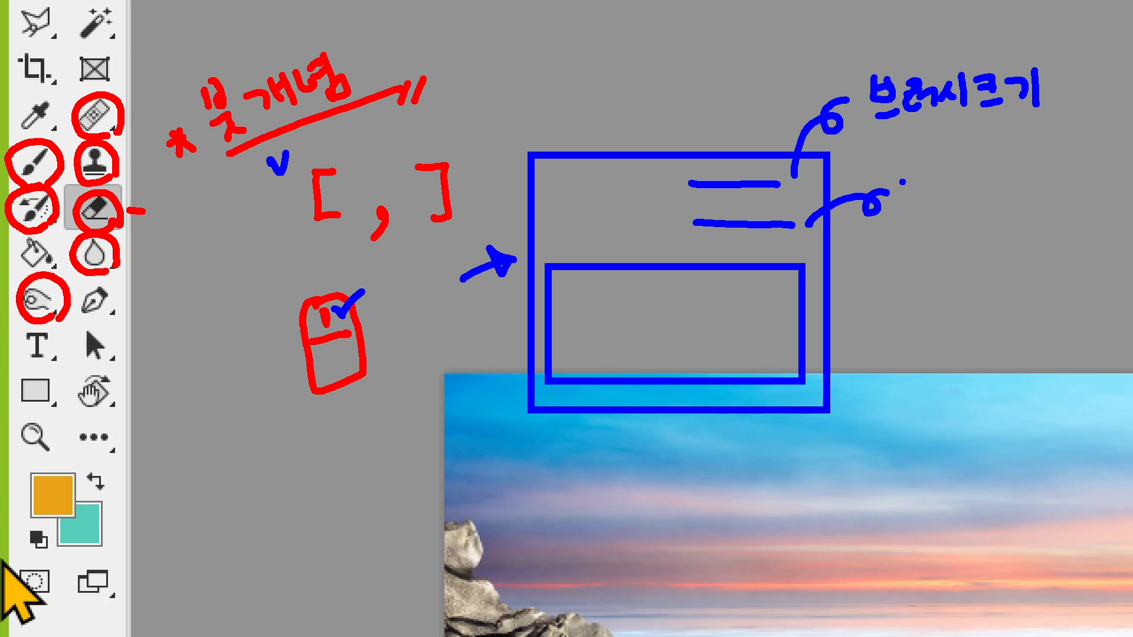
mouse_move(898, 177)
left_mouse_down()
mouse_move(942, 184)
mouse_move(947, 211)
left_mouse_up()
mouse_move(980, 171)
left_mouse_down()
mouse_move(995, 190)
mouse_move(994, 168)
left_mouse_up()
left_click_drag(980, 181, 1005, 197)
left_click_drag(999, 198, 1000, 223)
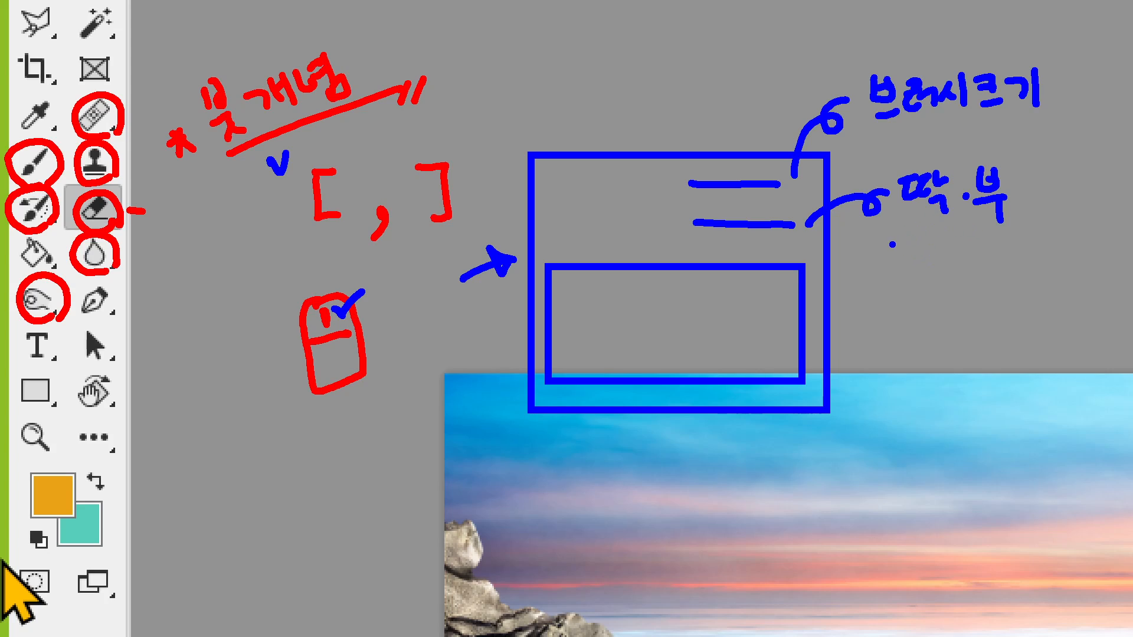
left_click_drag(686, 235, 691, 237)
mouse_move(1006, 225)
left_mouse_down()
mouse_move(966, 189)
mouse_move(979, 152)
mouse_move(1031, 170)
mouse_move(1009, 224)
left_mouse_up()
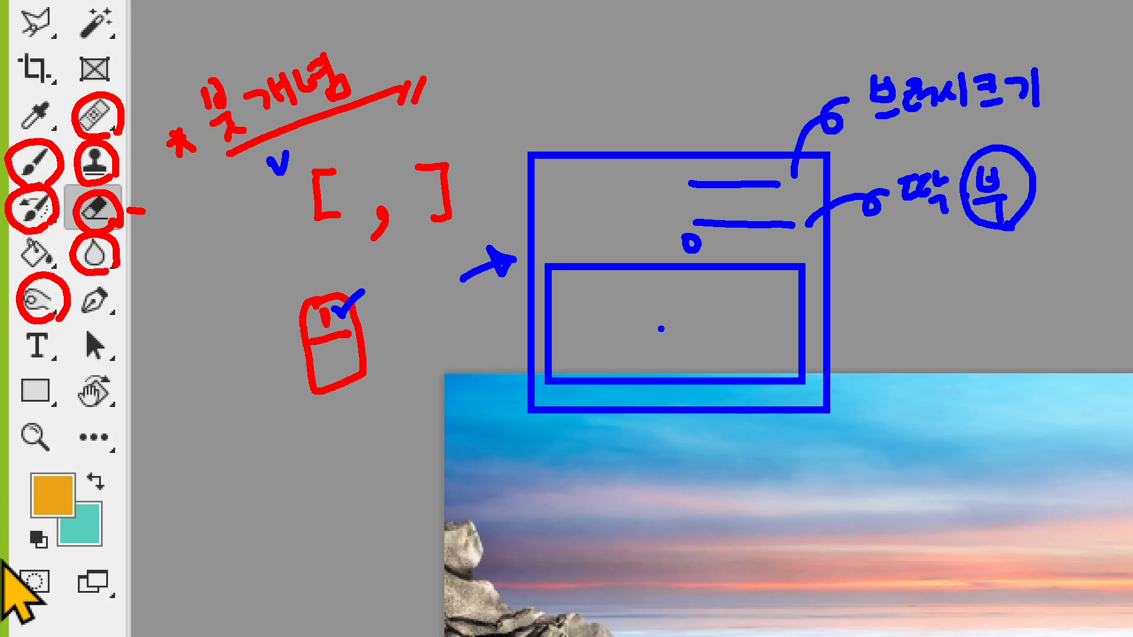
left_click_drag(566, 308, 772, 307)
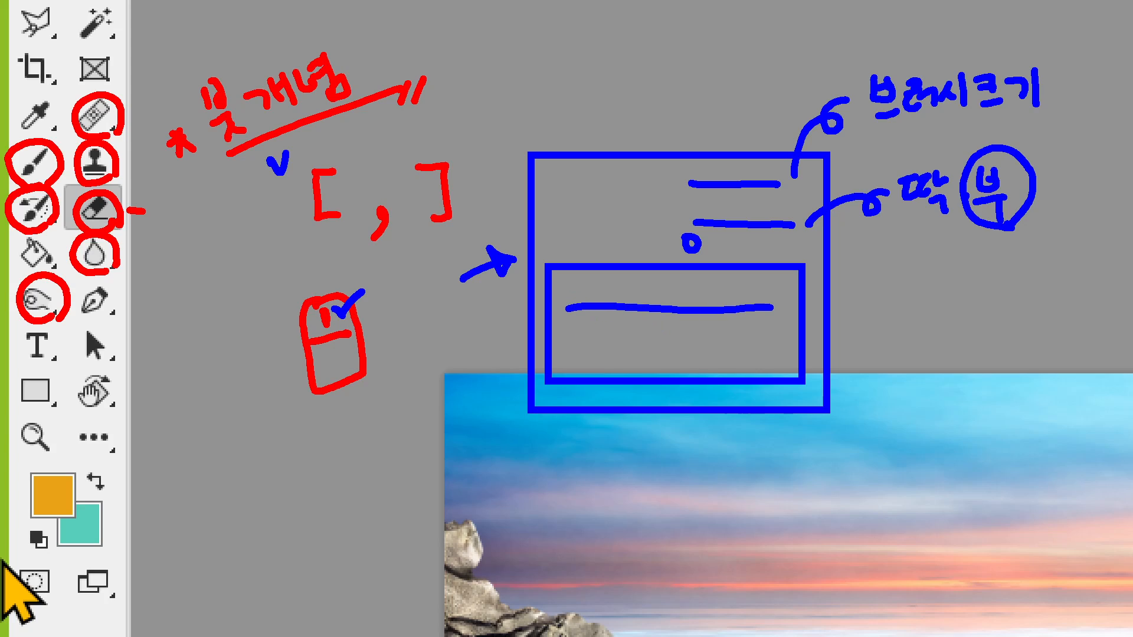
left_click_drag(577, 351, 784, 345)
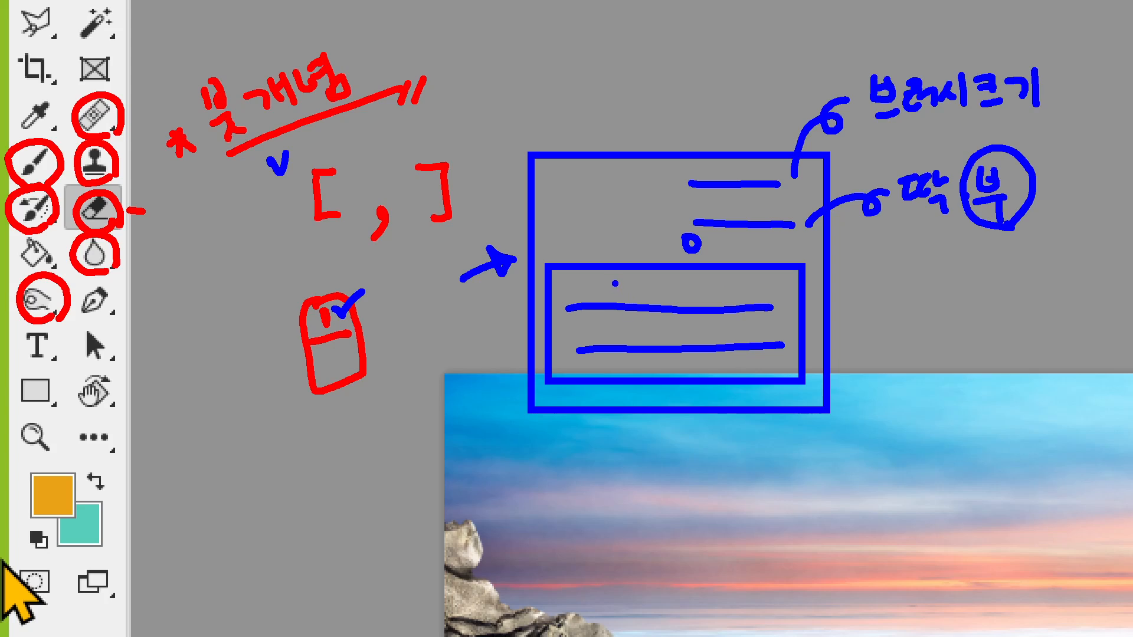
left_click_drag(615, 283, 619, 360)
left_click_drag(679, 289, 682, 367)
left_click_drag(736, 288, 733, 367)
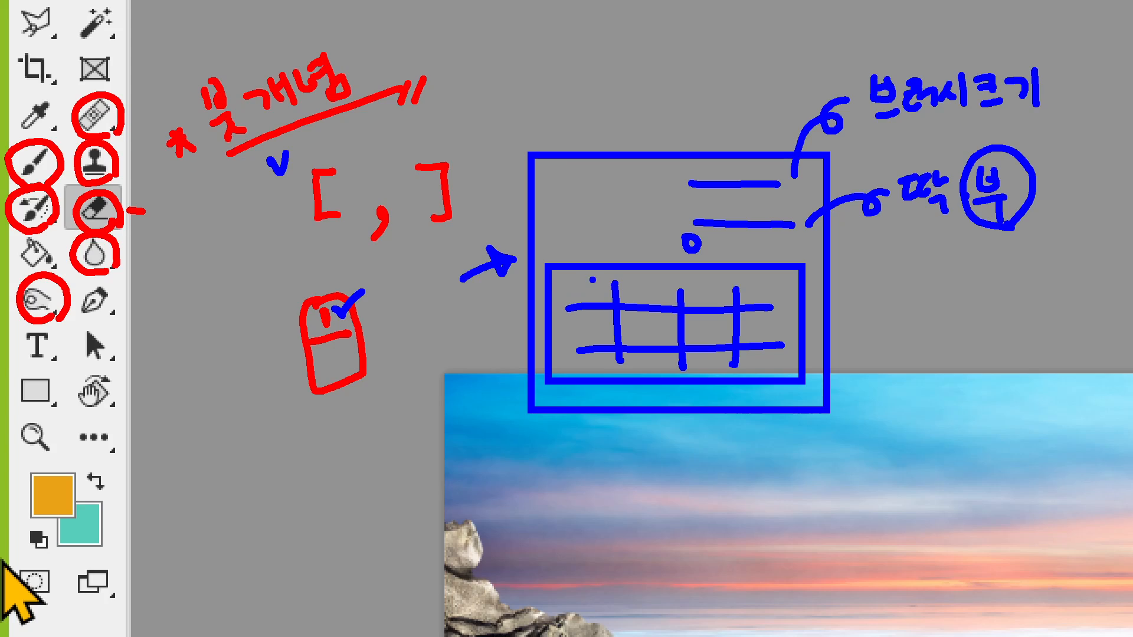
mouse_move(593, 293)
left_mouse_down()
mouse_move(572, 272)
mouse_move(601, 288)
left_mouse_up()
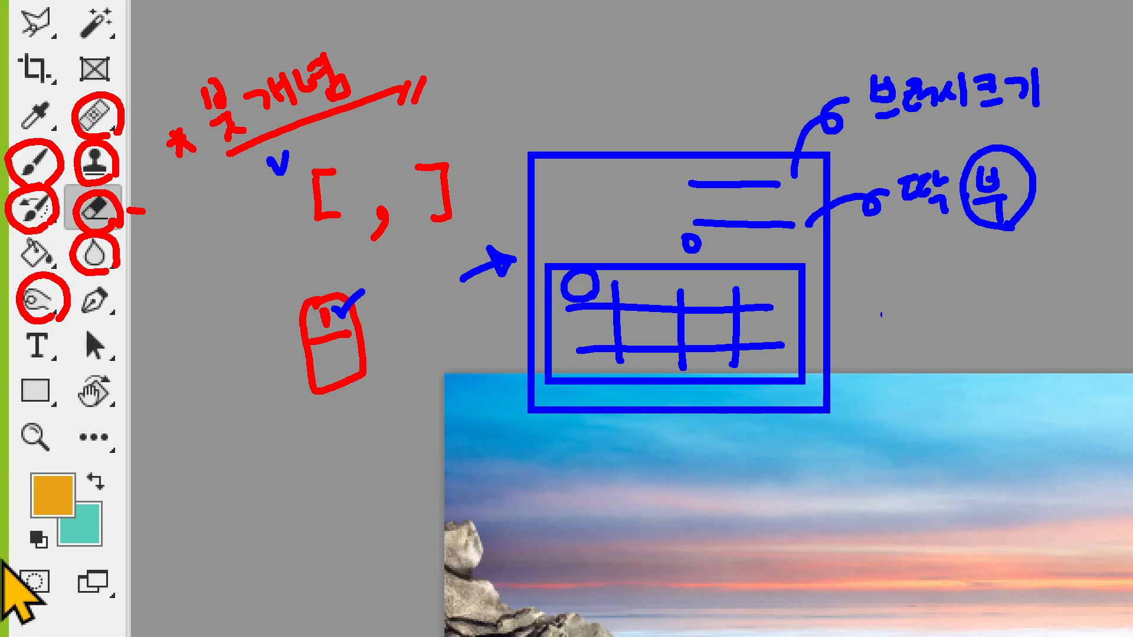
mouse_move(862, 290)
left_mouse_down()
mouse_move(848, 319)
mouse_move(879, 302)
mouse_move(908, 319)
mouse_move(938, 298)
mouse_move(937, 317)
mouse_move(984, 290)
mouse_move(1015, 298)
mouse_move(1037, 279)
mouse_move(1043, 295)
left_mouse_up()
mouse_move(1053, 286)
left_mouse_down()
mouse_move(1065, 266)
mouse_move(1068, 298)
left_mouse_up()
left_click_drag(844, 336, 1101, 315)
mouse_move(889, 375)
left_mouse_down()
mouse_move(878, 394)
mouse_move(893, 375)
mouse_move(891, 386)
mouse_move(886, 371)
mouse_move(915, 377)
mouse_move(913, 404)
mouse_move(890, 408)
mouse_move(872, 382)
left_mouse_up()
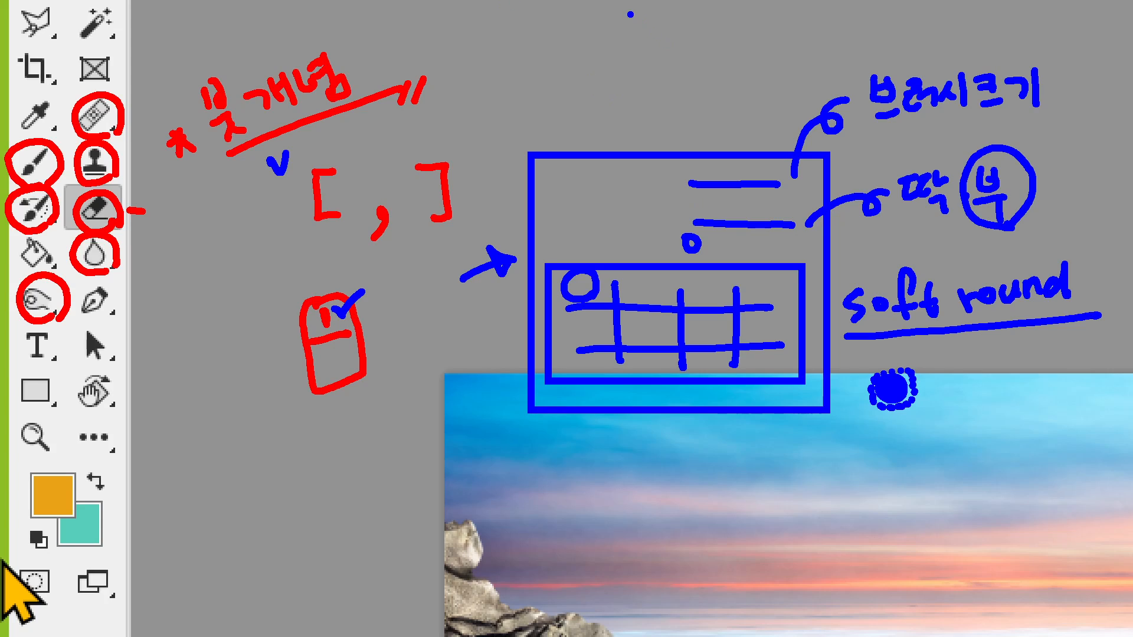
mouse_move(500, 23)
left_mouse_down()
mouse_move(987, 46)
mouse_move(986, 56)
left_mouse_up()
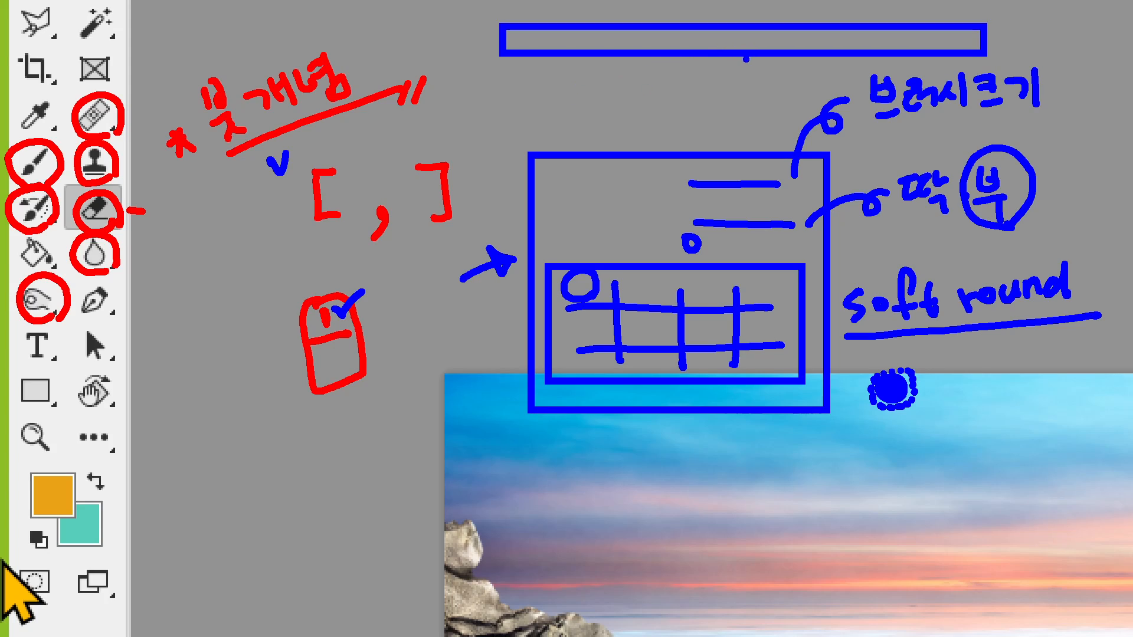
mouse_move(747, 64)
left_mouse_down()
mouse_move(707, 39)
mouse_move(728, 21)
mouse_move(749, 37)
mouse_move(735, 62)
left_mouse_up()
left_click(804, 59)
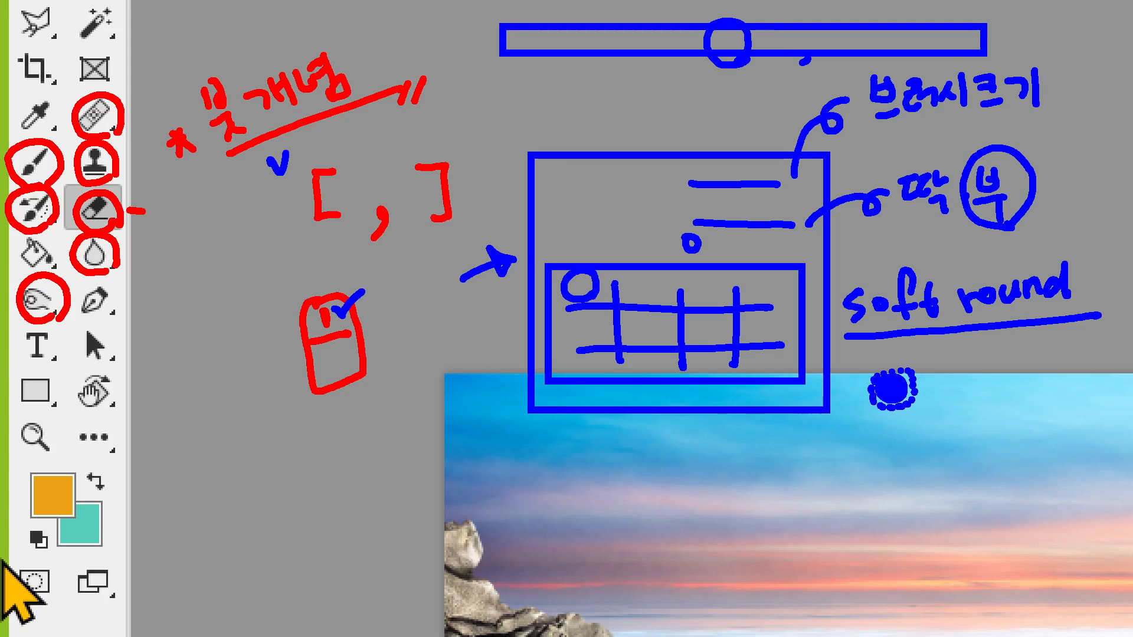
mouse_move(803, 61)
left_mouse_down()
mouse_move(807, 9)
mouse_move(814, 61)
left_mouse_up()
left_click_drag(727, 62, 704, 90)
left_click(642, 108)
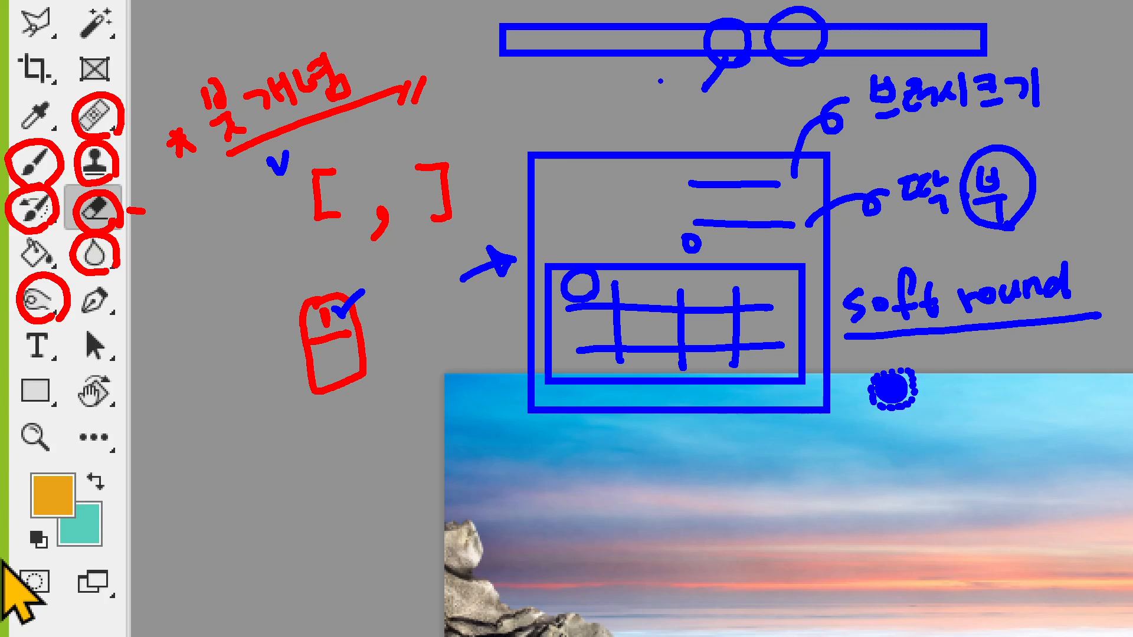
key("ctrl+z")
left_click_drag(661, 95, 674, 103)
left_click(688, 106)
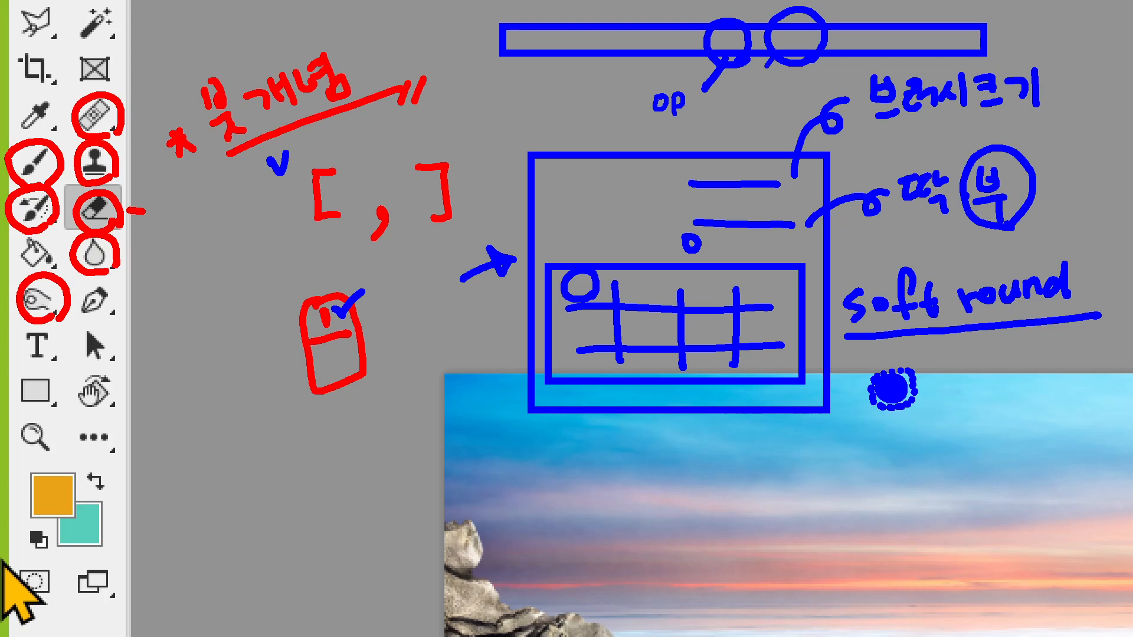
left_click_drag(761, 83, 764, 80)
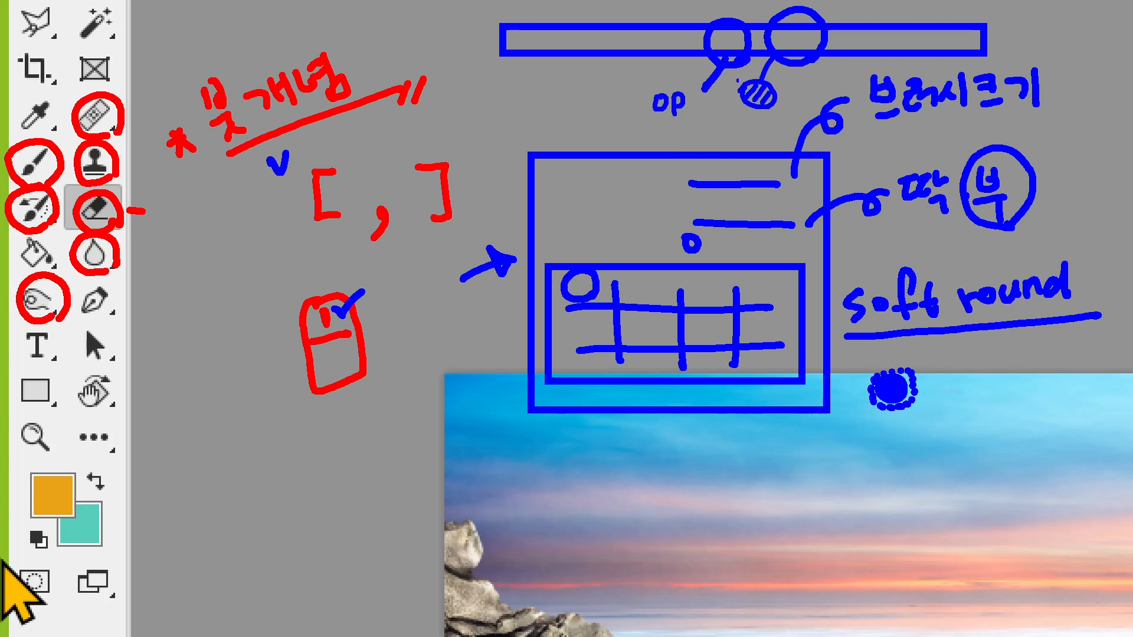
left_click_drag(792, 36, 805, 38)
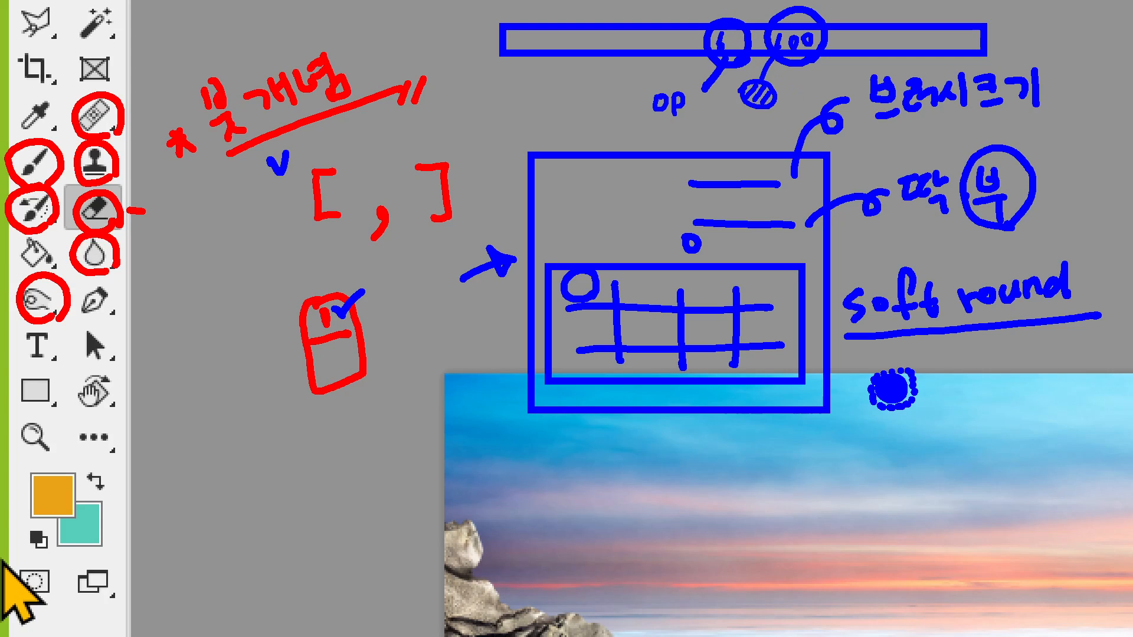
left_click_drag(732, 37, 729, 39)
key("Escape")
key("Escape")
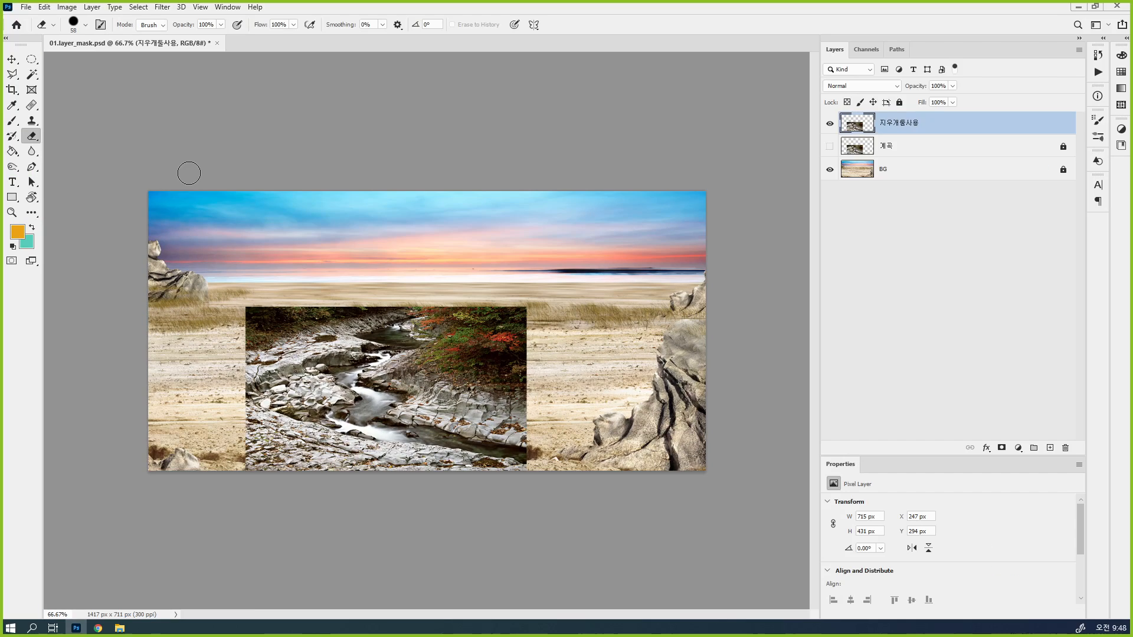
Step: Keep the regular Eraser Tool active and set its brush to 100 px size with 0% hardness
right_click(31, 136)
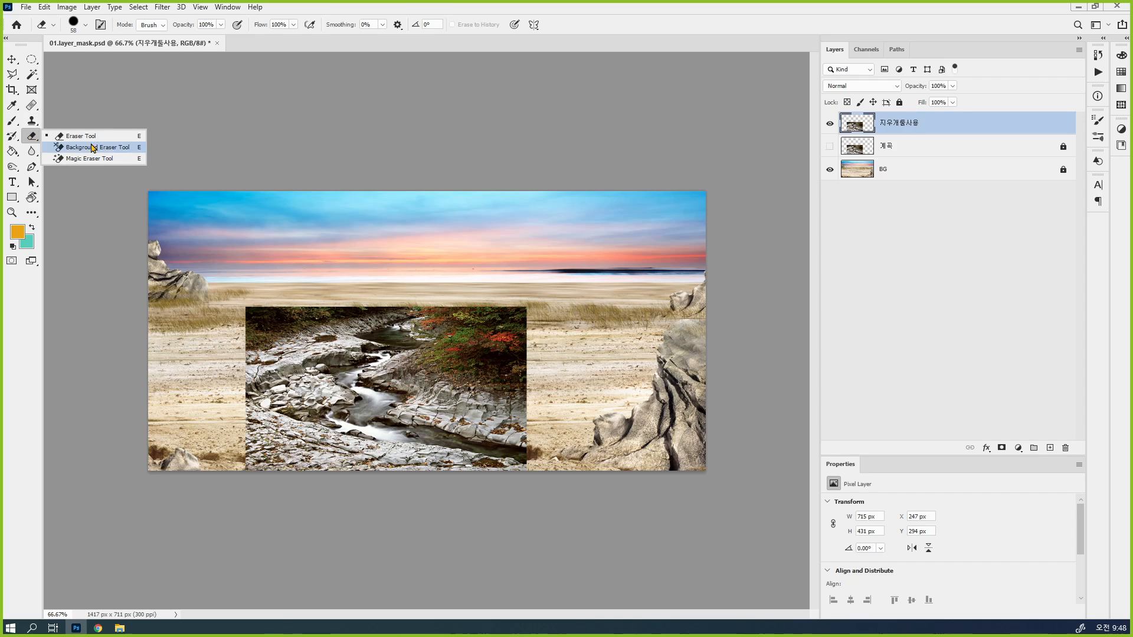
left_click(103, 139)
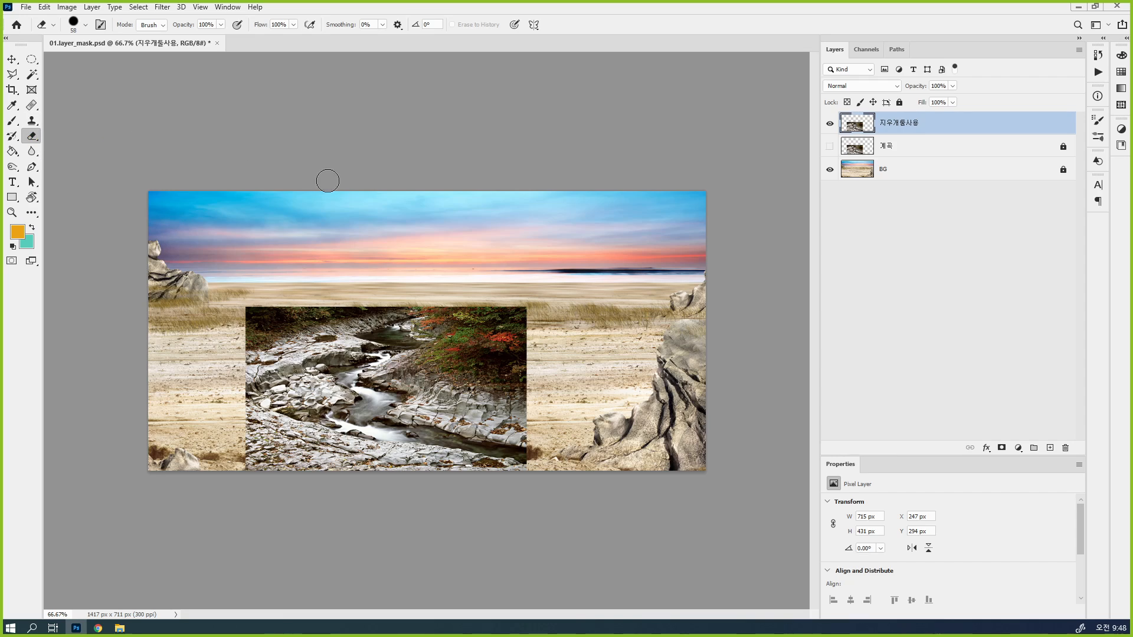
right_click(352, 145)
right_click(283, 206)
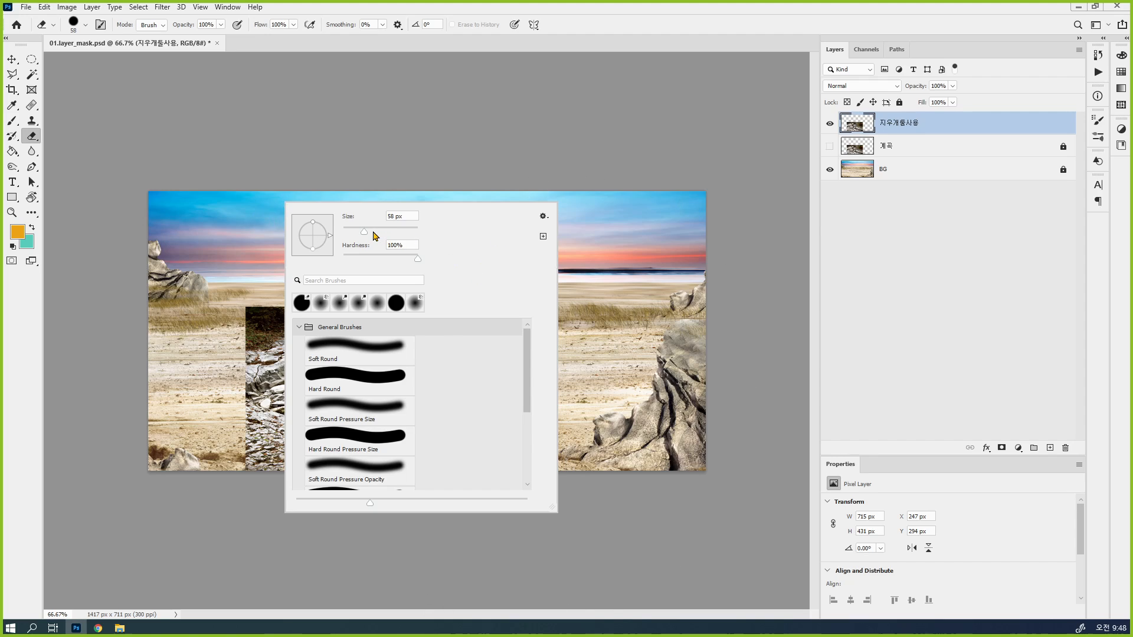
mouse_move(373, 233)
left_mouse_down()
mouse_move(400, 233)
mouse_move(361, 233)
mouse_move(404, 232)
mouse_move(374, 235)
mouse_move(384, 260)
mouse_move(328, 261)
left_mouse_up()
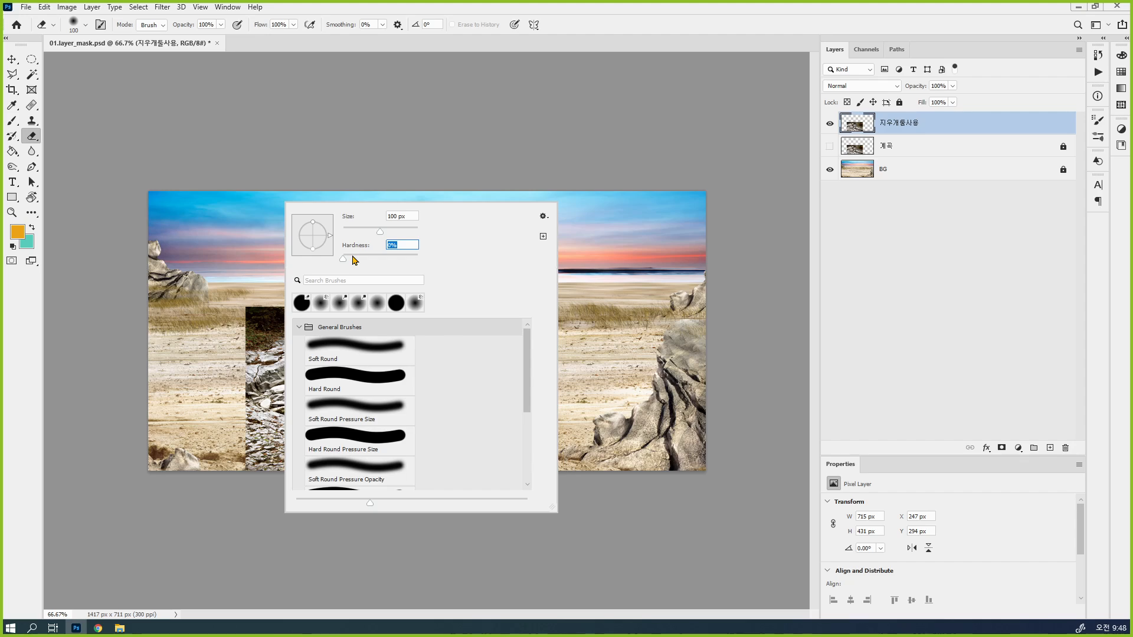
Step: Choose the Soft Round preset from the General Brushes group for the Eraser Tool
left_click(299, 328)
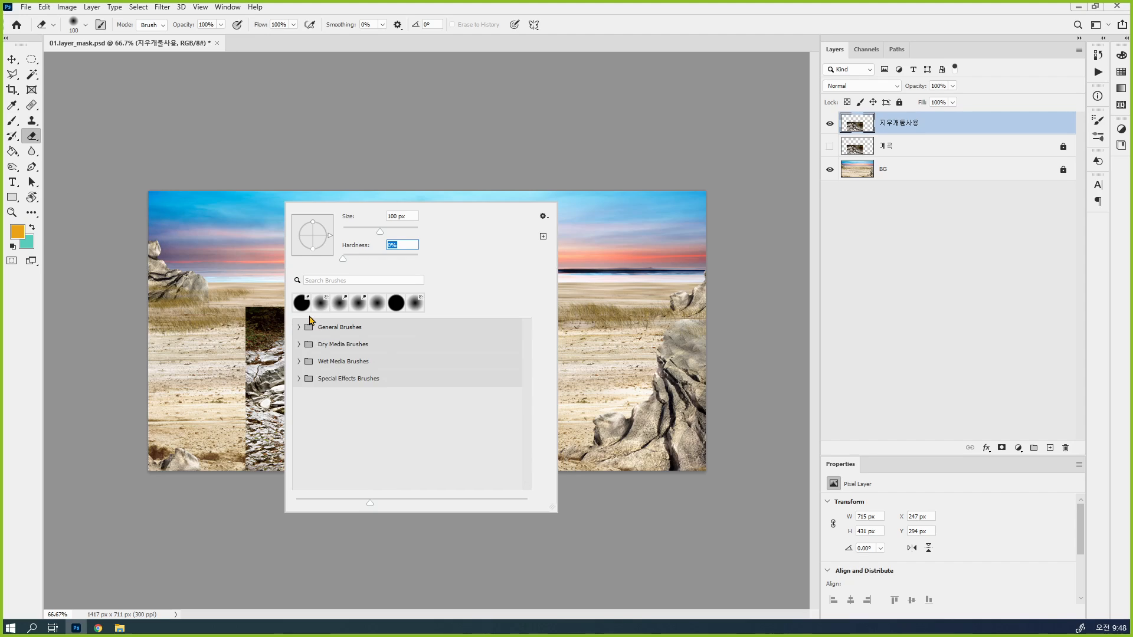
left_click(319, 329)
left_click(299, 326)
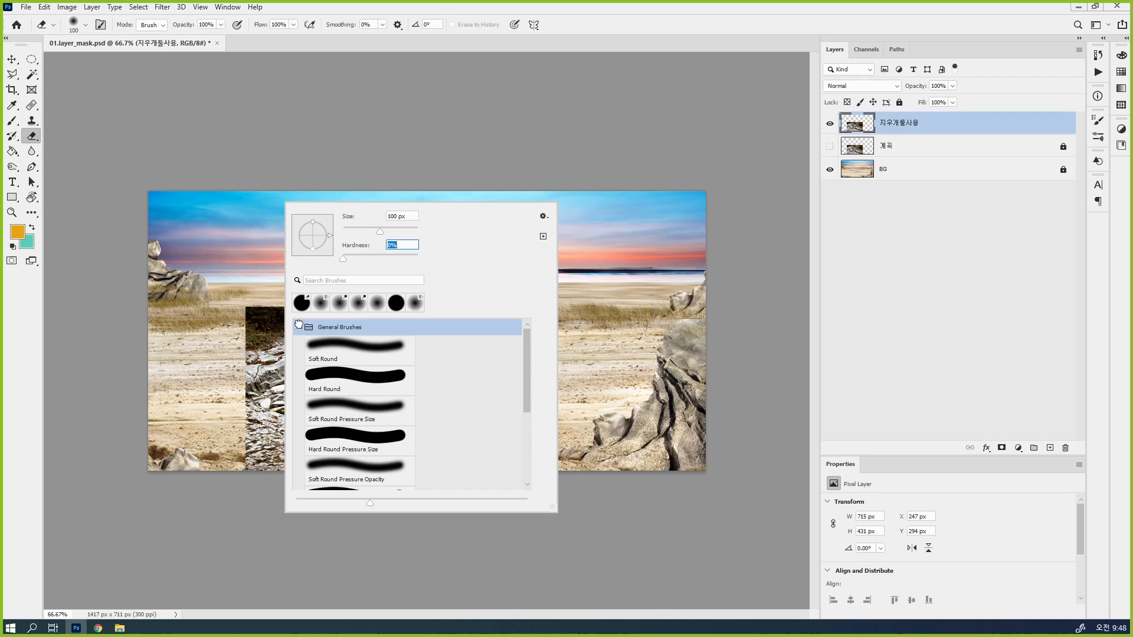
left_click(321, 358)
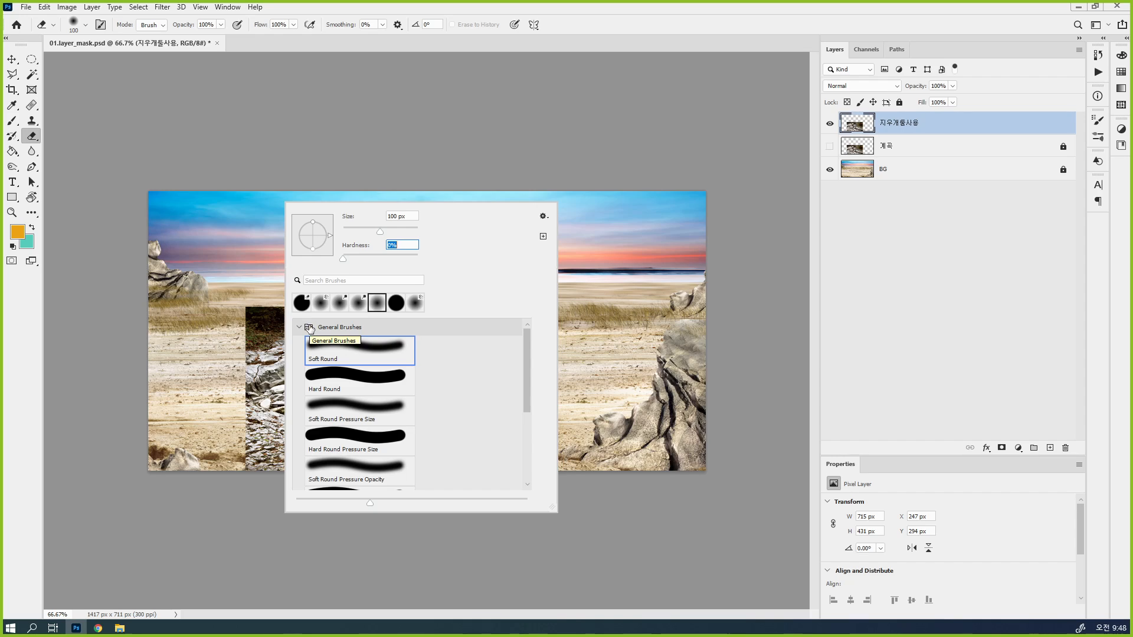
left_click(547, 217)
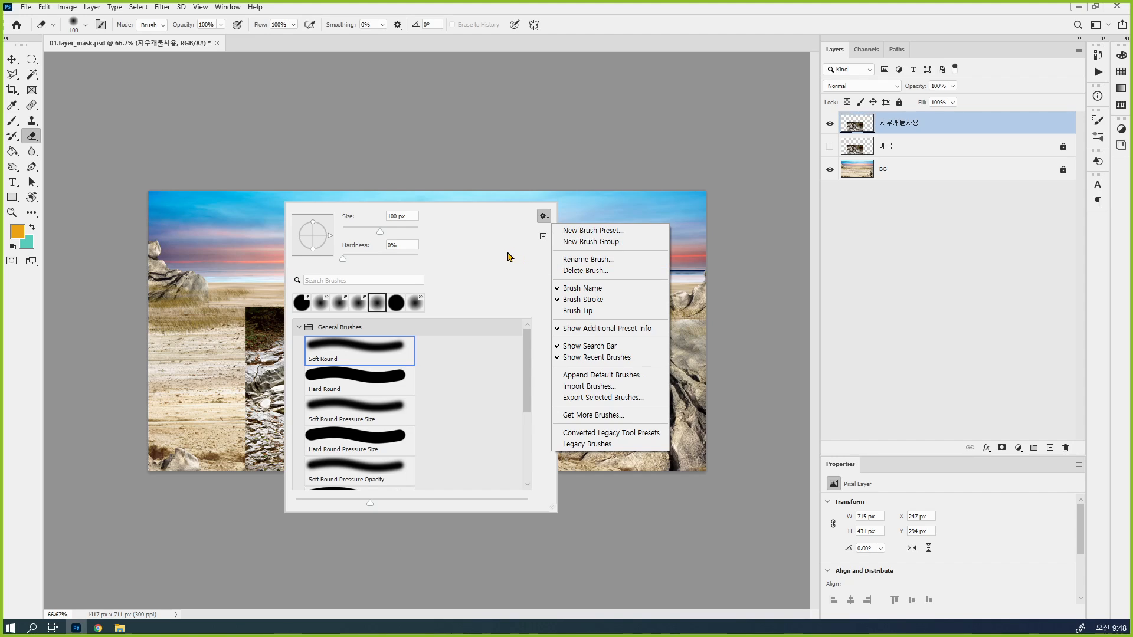
left_click(470, 253)
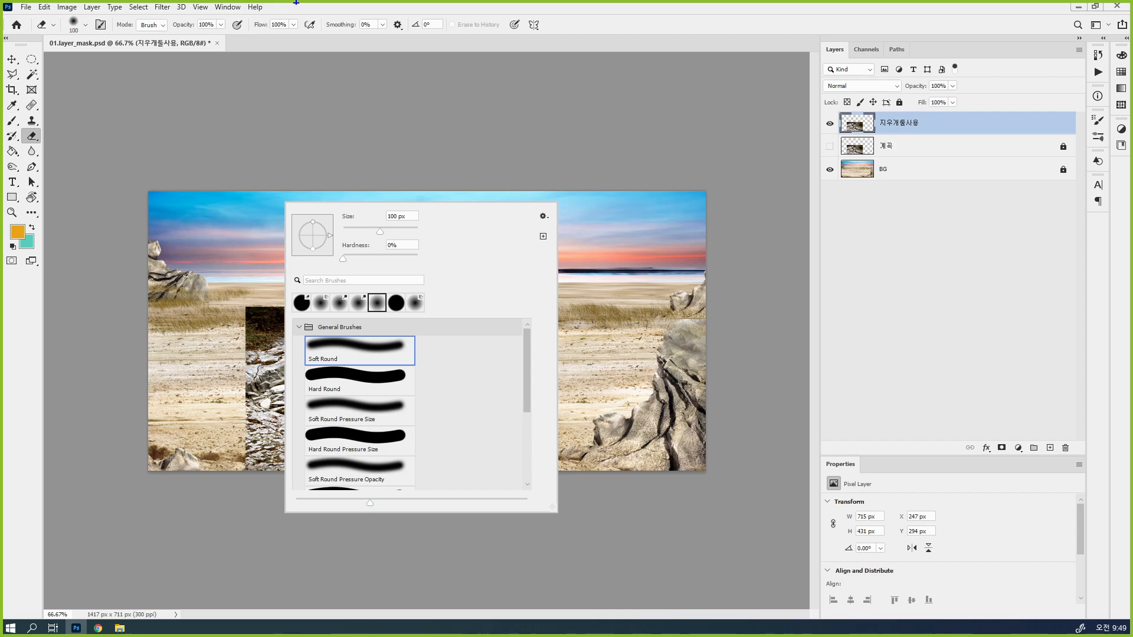
mouse_move(295, 36)
left_mouse_down()
mouse_move(261, 21)
mouse_move(292, 10)
mouse_move(301, 34)
left_mouse_up()
mouse_move(213, 32)
left_mouse_down()
mouse_move(195, 7)
mouse_move(221, 34)
mouse_move(193, 42)
left_mouse_up()
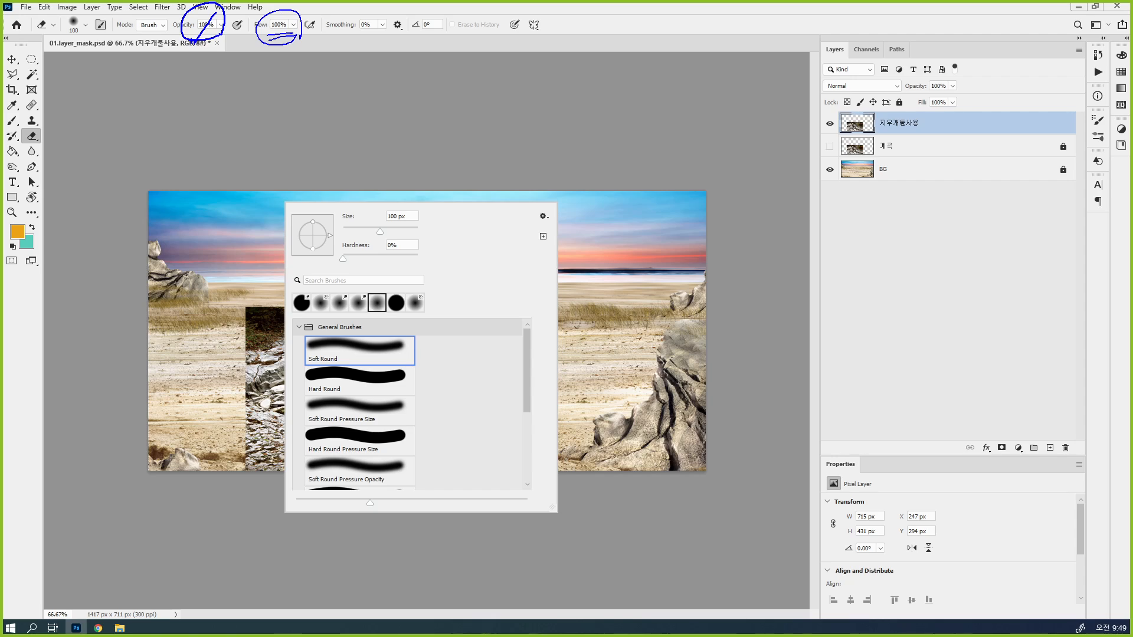
key("Escape")
Step: Set the Eraser Tool's opacity to 50%
left_click(206, 24)
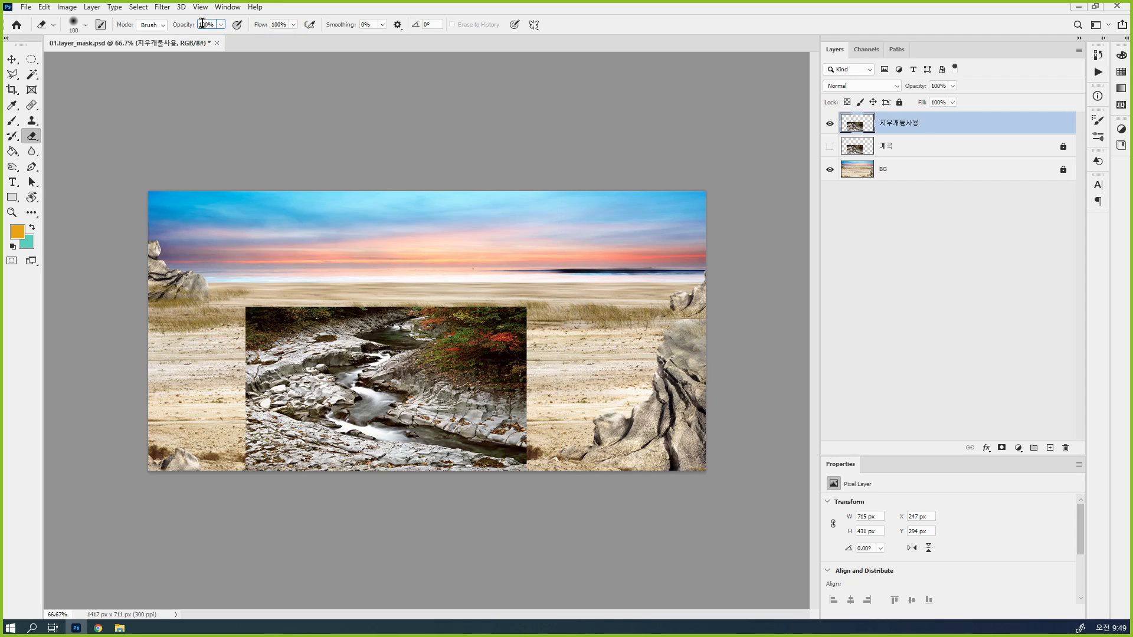
type("4")
key("BackSpace")
type("50")
key("Return")
Step: Try single eraser dabs on the foliage at the upper edge of the valley photo and undo them
left_click(445, 328)
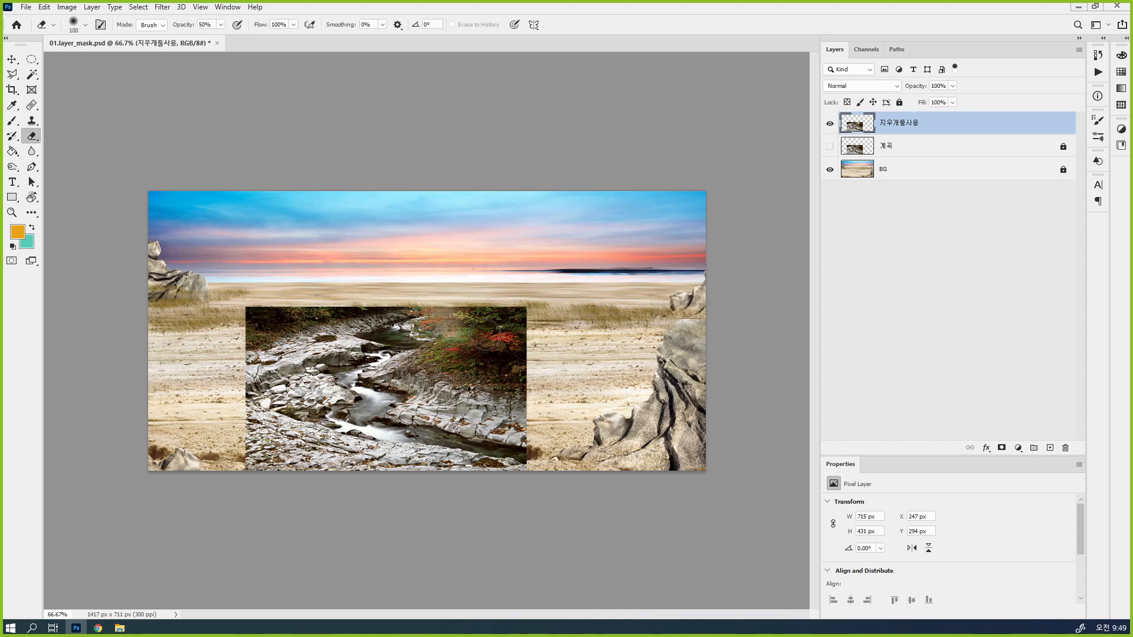
key("ctrl+z")
left_click(428, 319)
key("ctrl+z")
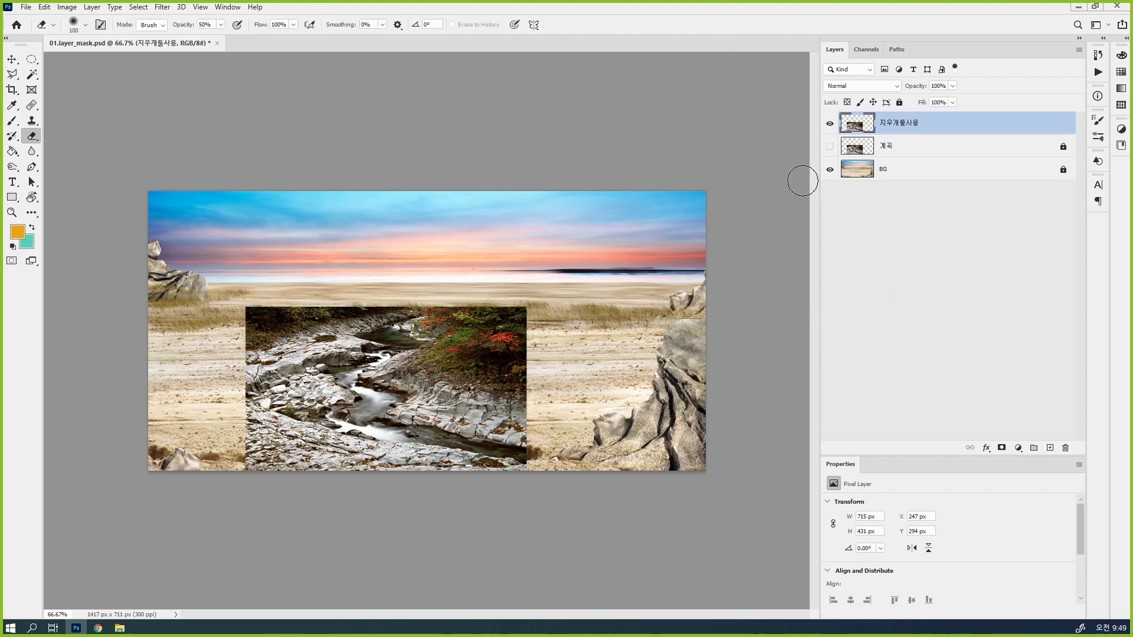
Step: Erase the foliage and rocks to the right of the stream on the 지우개툴사용 layer, blending it into the sand
left_click_drag(820, 238, 944, 238)
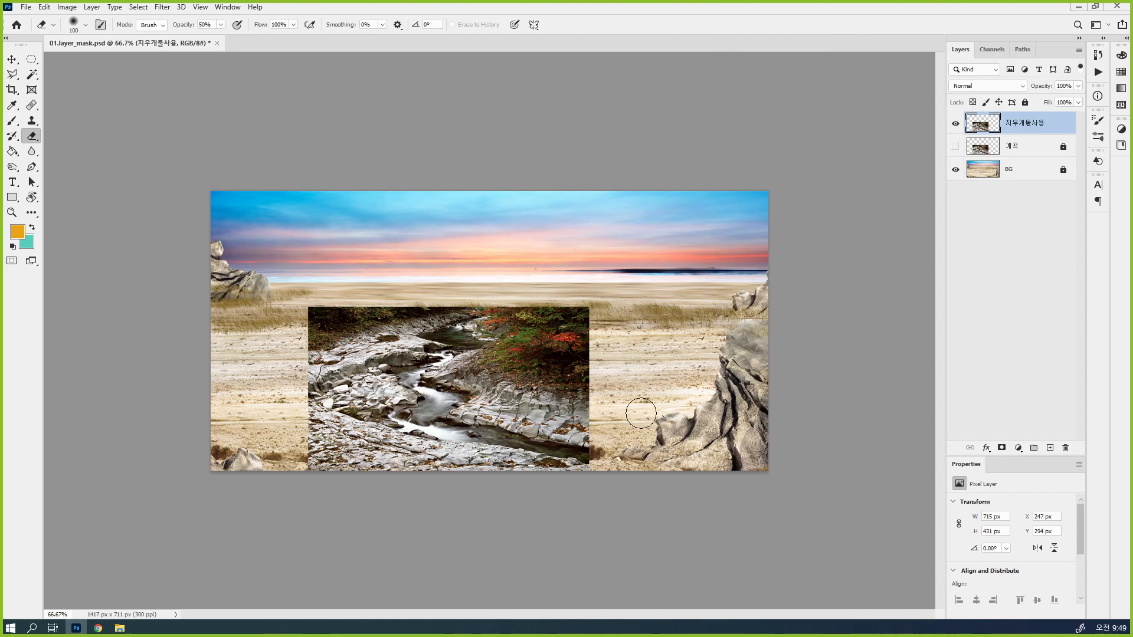
left_click(530, 408, "ctrl")
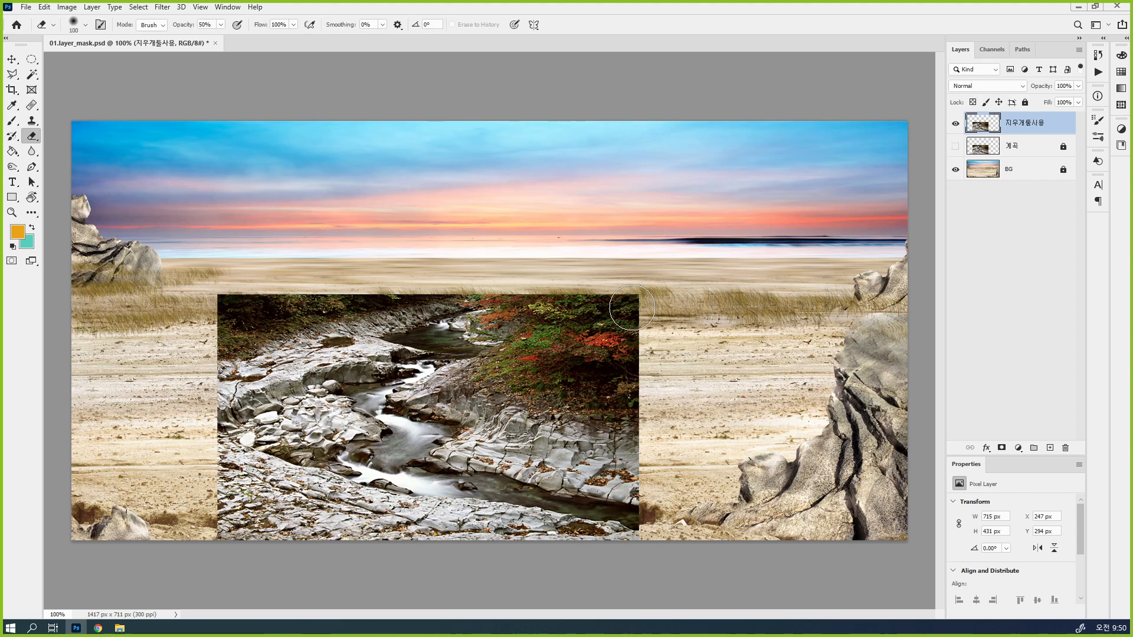
mouse_move(614, 298)
left_mouse_down()
mouse_move(636, 321)
mouse_move(618, 282)
mouse_move(633, 319)
mouse_move(623, 322)
mouse_move(597, 278)
mouse_move(640, 363)
mouse_move(601, 273)
mouse_move(643, 327)
mouse_move(582, 277)
mouse_move(635, 388)
mouse_move(565, 271)
mouse_move(627, 352)
mouse_move(603, 288)
mouse_move(666, 396)
mouse_move(560, 279)
mouse_move(596, 342)
mouse_move(595, 363)
mouse_move(579, 369)
mouse_move(501, 271)
mouse_move(528, 265)
mouse_move(545, 266)
mouse_move(495, 318)
mouse_move(520, 323)
mouse_move(527, 300)
mouse_move(497, 318)
mouse_move(558, 328)
mouse_move(511, 367)
mouse_move(548, 347)
mouse_move(467, 392)
mouse_move(517, 384)
mouse_move(453, 399)
mouse_move(509, 382)
mouse_move(551, 402)
mouse_move(536, 351)
mouse_move(552, 363)
mouse_move(488, 448)
mouse_move(553, 441)
mouse_move(670, 474)
mouse_move(579, 415)
mouse_move(627, 393)
mouse_move(640, 407)
mouse_move(624, 447)
mouse_move(642, 395)
mouse_move(601, 351)
mouse_move(590, 434)
mouse_move(588, 358)
mouse_move(507, 439)
mouse_move(513, 452)
mouse_move(639, 489)
mouse_move(652, 537)
mouse_move(632, 531)
mouse_move(639, 495)
mouse_move(610, 551)
mouse_move(574, 551)
left_mouse_up()
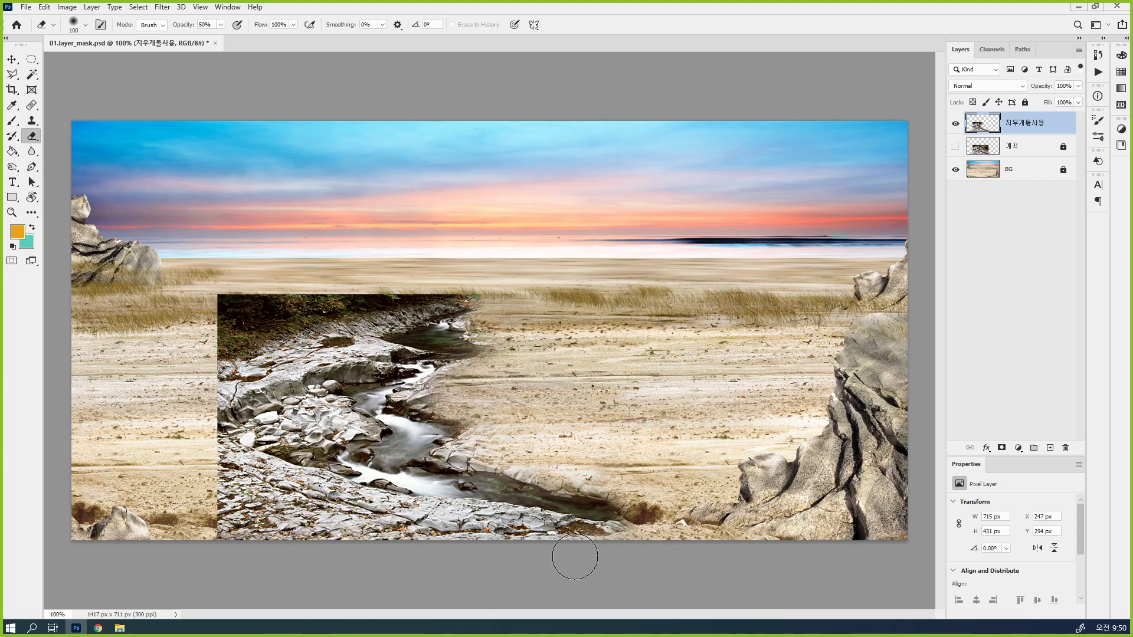
Step: Erase the valley photo's areas above, left of and below the stream, reducing the eraser brush to 80 px
mouse_move(396, 295)
left_mouse_down()
mouse_move(491, 272)
mouse_move(310, 332)
mouse_move(374, 321)
mouse_move(383, 298)
mouse_move(432, 269)
mouse_move(298, 342)
mouse_move(346, 296)
mouse_move(329, 294)
mouse_move(236, 383)
mouse_move(353, 265)
mouse_move(201, 381)
mouse_move(230, 339)
mouse_move(189, 332)
mouse_move(246, 271)
mouse_move(198, 309)
mouse_move(239, 282)
mouse_move(206, 310)
mouse_move(206, 297)
mouse_move(227, 316)
left_mouse_up()
key("bracketleft")
key("bracketleft")
mouse_move(323, 308)
left_mouse_down()
mouse_move(347, 335)
mouse_move(356, 321)
mouse_move(334, 323)
mouse_move(375, 299)
mouse_move(296, 358)
mouse_move(306, 342)
mouse_move(350, 338)
mouse_move(238, 390)
mouse_move(198, 451)
mouse_move(208, 421)
mouse_move(217, 451)
mouse_move(259, 489)
mouse_move(204, 423)
mouse_move(204, 461)
mouse_move(218, 470)
mouse_move(377, 529)
mouse_move(212, 518)
mouse_move(256, 533)
mouse_move(232, 520)
mouse_move(317, 515)
mouse_move(248, 540)
mouse_move(330, 548)
mouse_move(251, 491)
mouse_move(274, 489)
mouse_move(394, 509)
mouse_move(318, 497)
mouse_move(404, 523)
mouse_move(532, 534)
mouse_move(378, 555)
mouse_move(402, 532)
mouse_move(544, 557)
mouse_move(547, 545)
mouse_move(568, 546)
mouse_move(325, 525)
mouse_move(480, 527)
mouse_move(444, 526)
mouse_move(627, 543)
left_mouse_up()
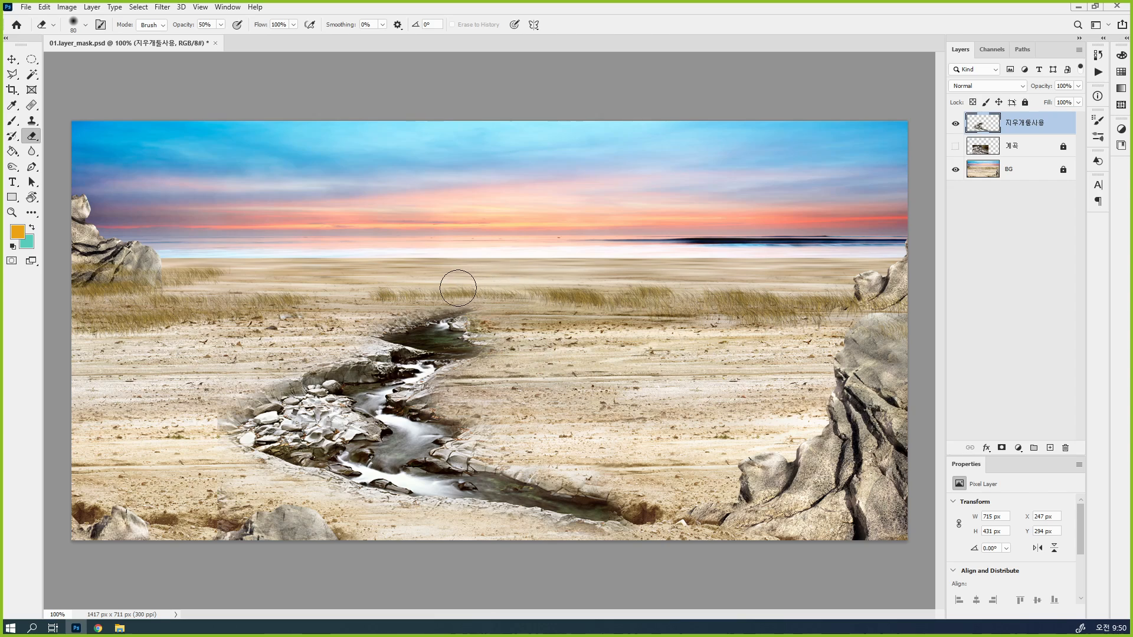
Step: Reduce the eraser brush to 40 px and clean up the remaining edges along the stream's right bank
key("bracketleft")
key("bracketleft")
key("bracketleft")
key("bracketleft")
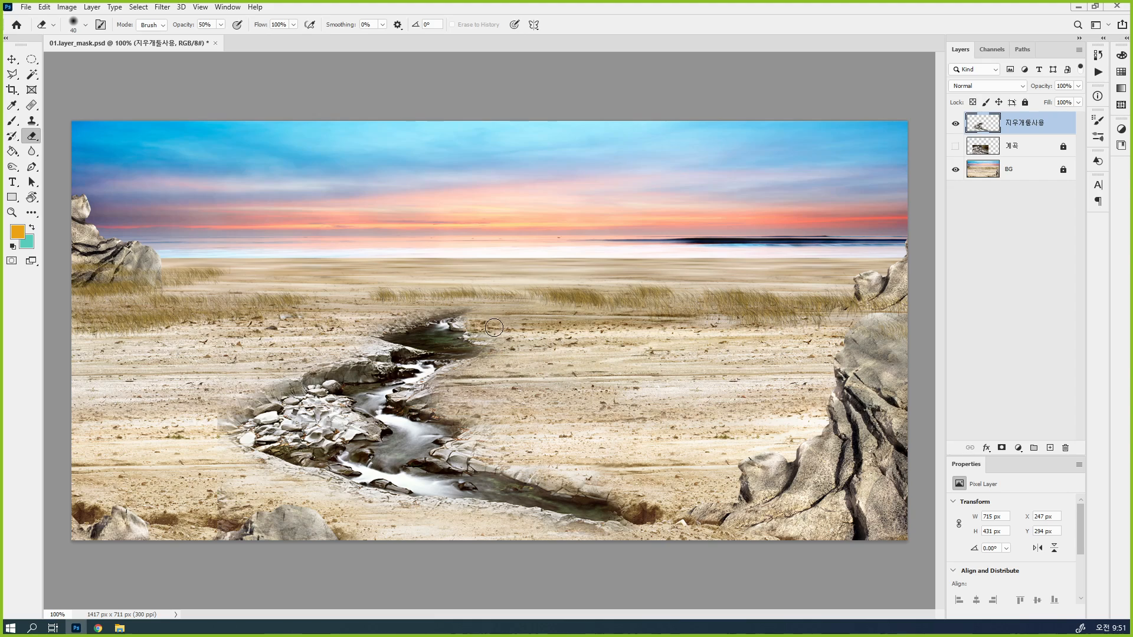
mouse_move(437, 396)
left_mouse_down()
mouse_move(425, 397)
mouse_move(503, 397)
mouse_move(508, 417)
left_mouse_up()
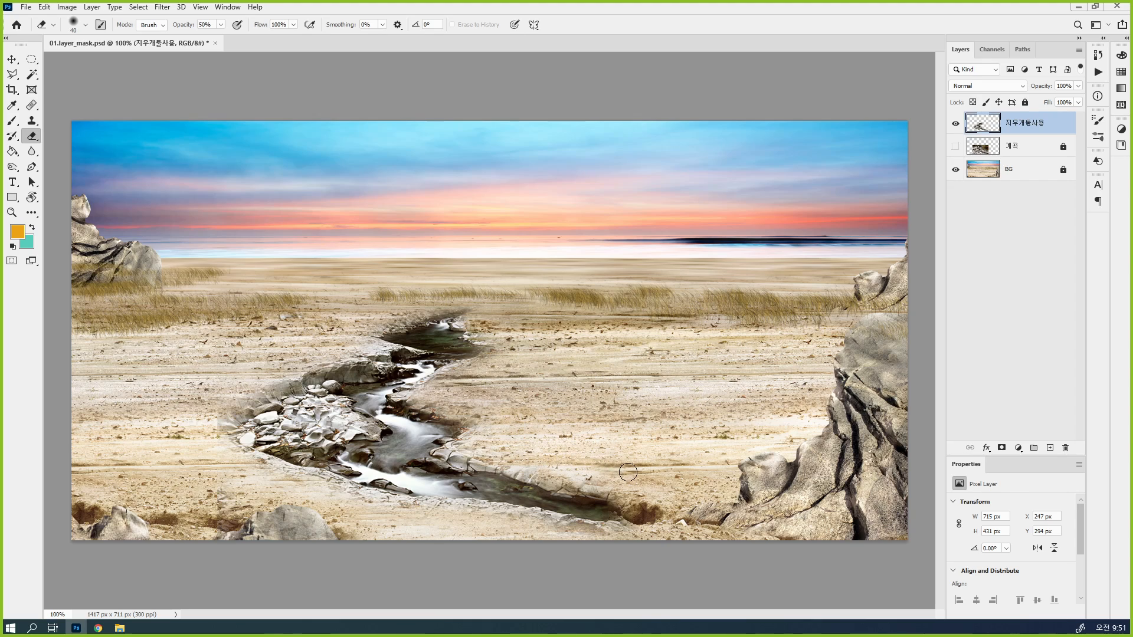
mouse_move(619, 501)
left_mouse_down()
mouse_move(630, 500)
mouse_move(569, 486)
left_mouse_up()
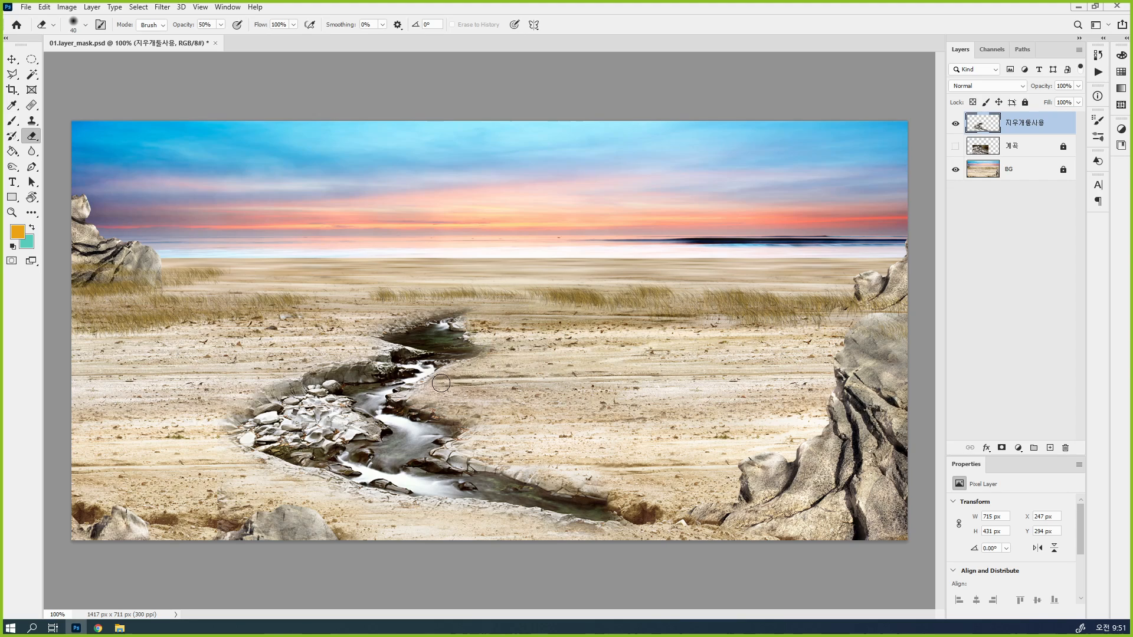
left_click_drag(428, 388, 409, 402)
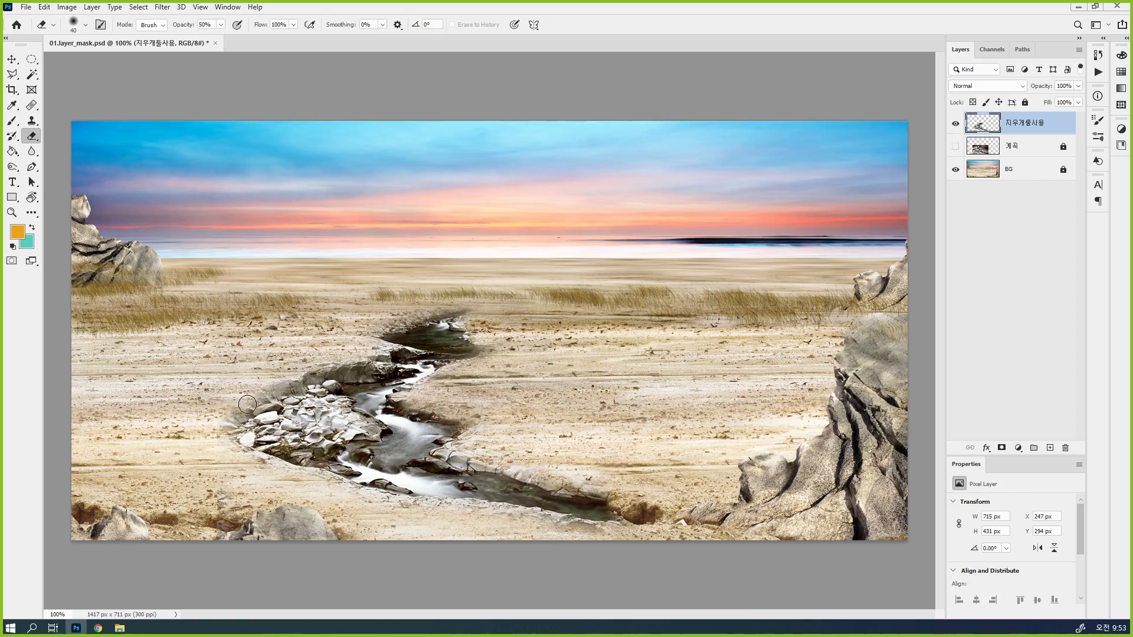
Step: Examine the softened rock edges along the stream's left bank at 300% magnification and mark the over-erased spots
left_click(376, 466, "ctrl")
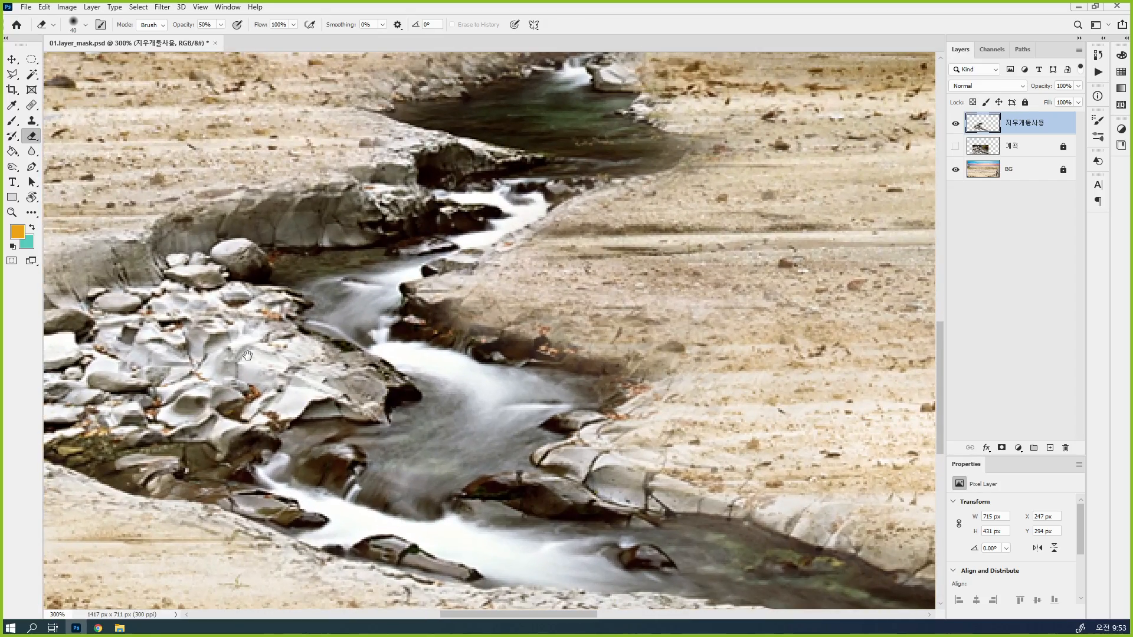
left_click(385, 405, "ctrl")
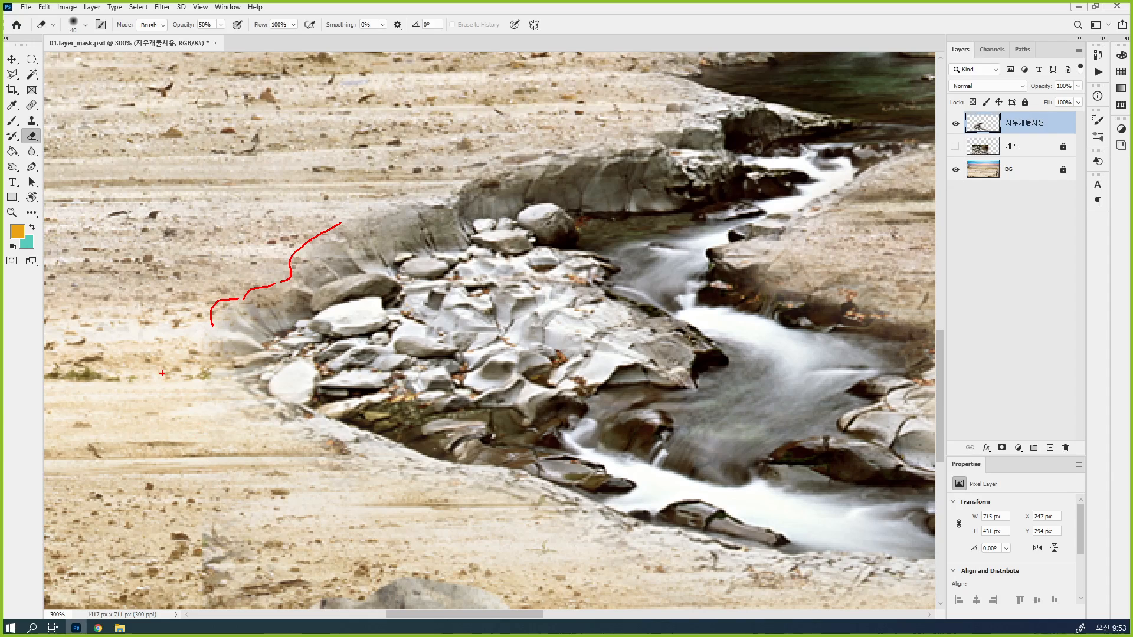
mouse_move(243, 301)
left_mouse_down()
mouse_move(313, 269)
mouse_move(325, 251)
left_mouse_up()
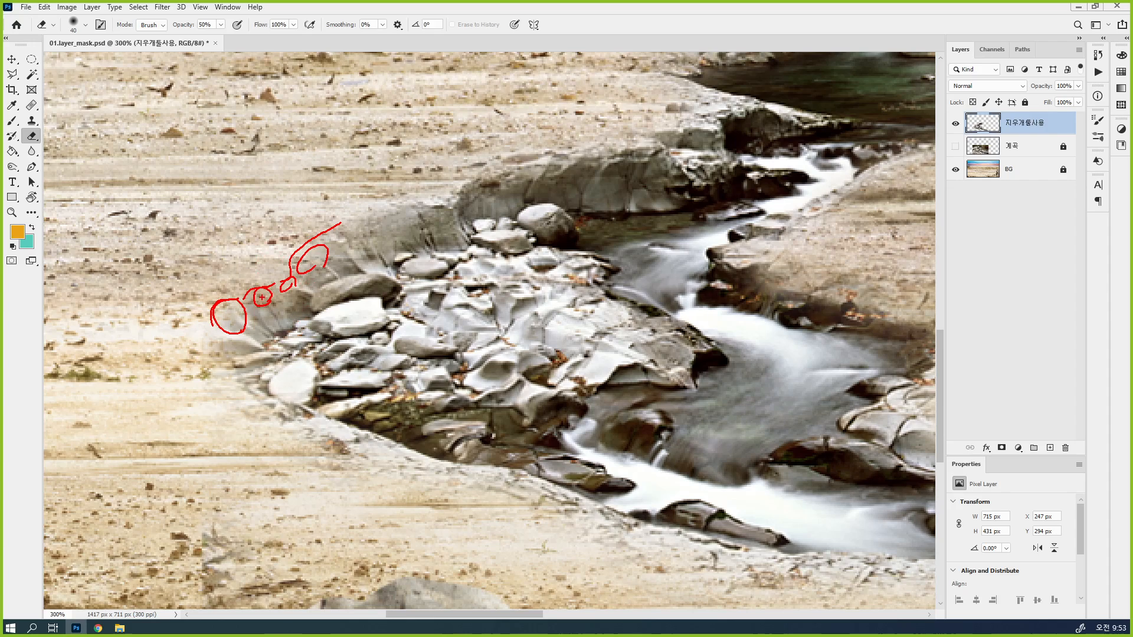
key("Escape")
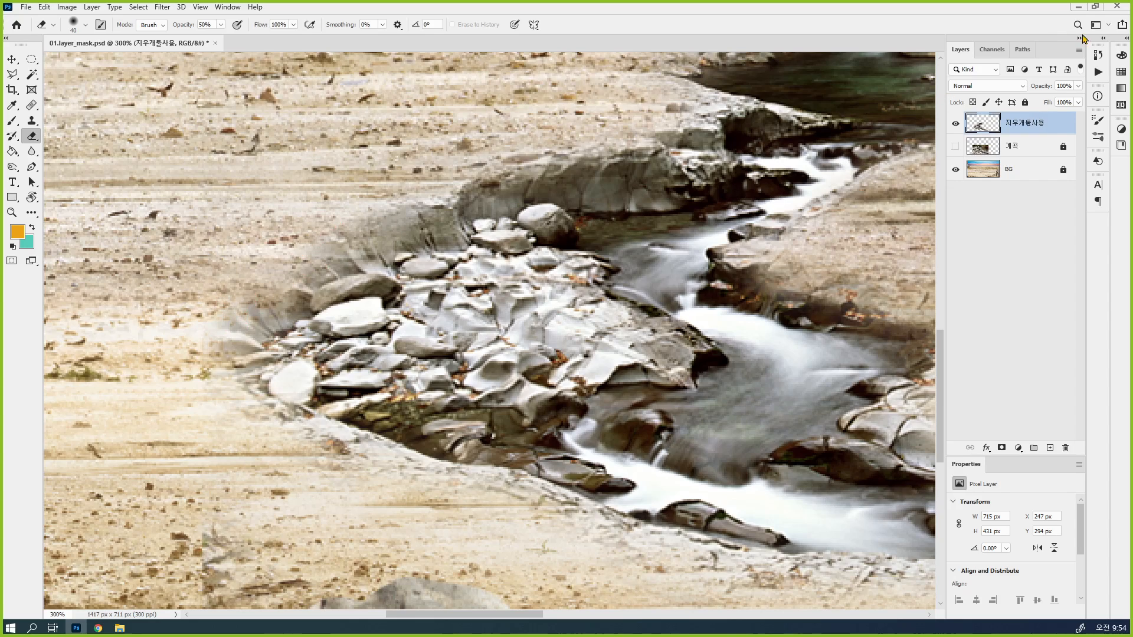
Step: Open the document history as a floating list over the canvas and go to its earliest entries
left_click(1099, 59)
left_click_drag(1099, 61, 205, 103)
left_click(205, 103)
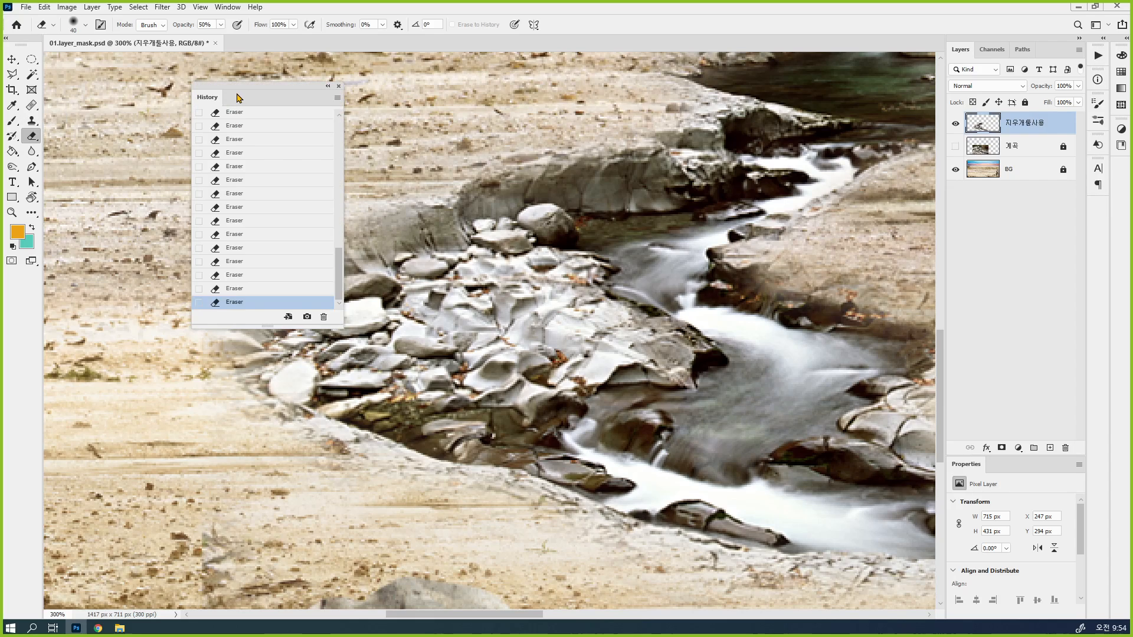
left_click_drag(295, 291, 297, 160)
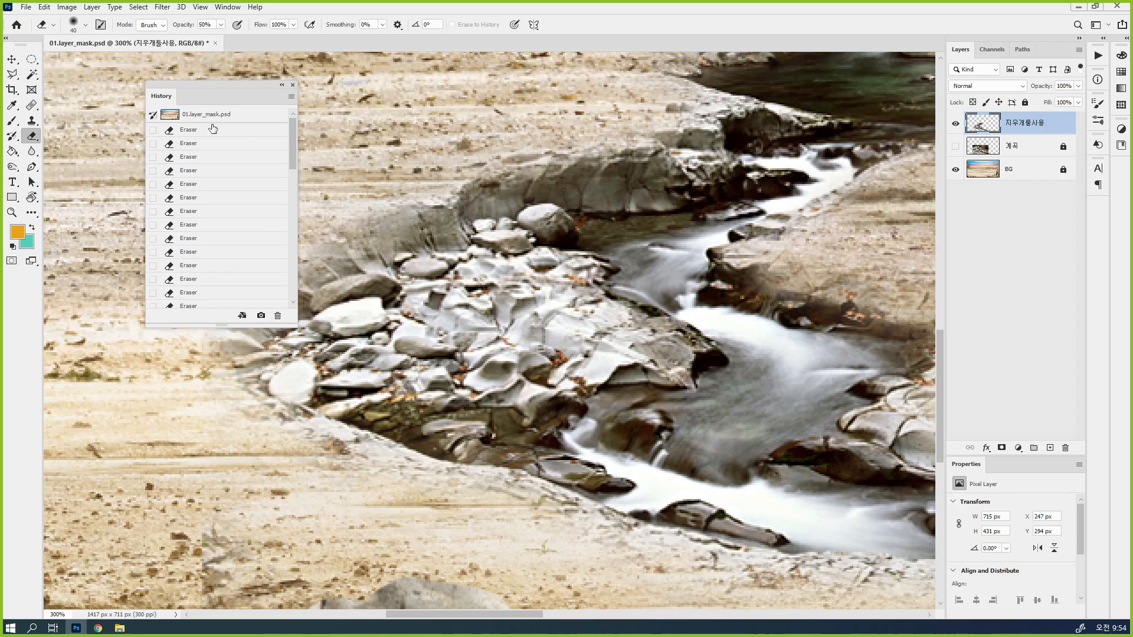
Step: Compare the whole image at the earliest recorded Eraser state with the latest state in the history
key("ctrl+minus")
key("ctrl+minus")
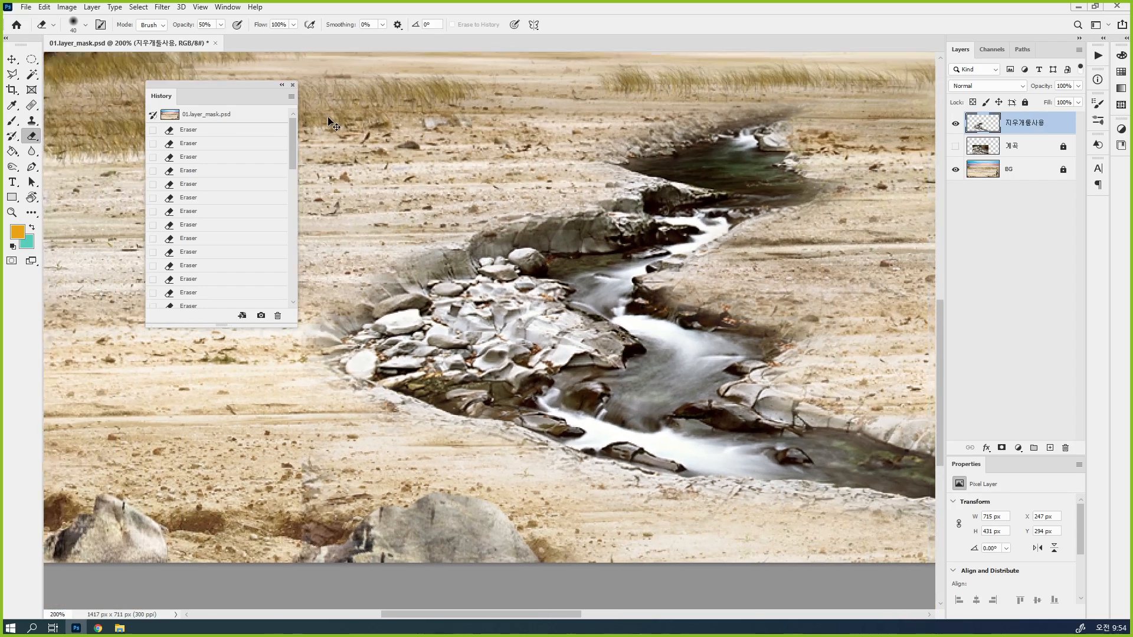
left_click(210, 131)
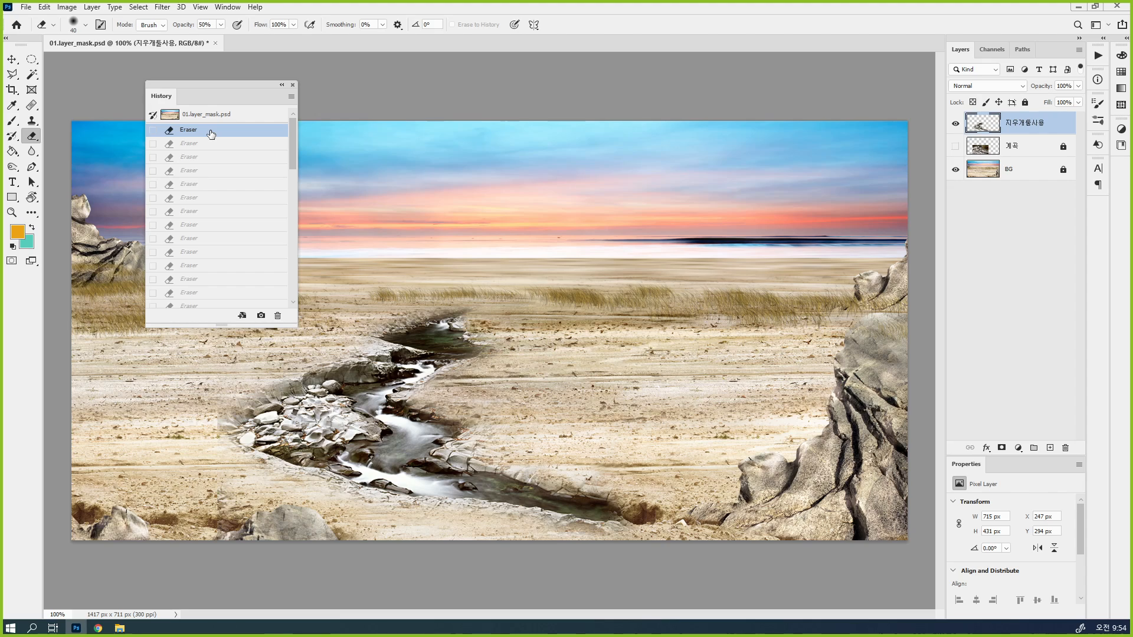
scroll(210, 134, "down", 10)
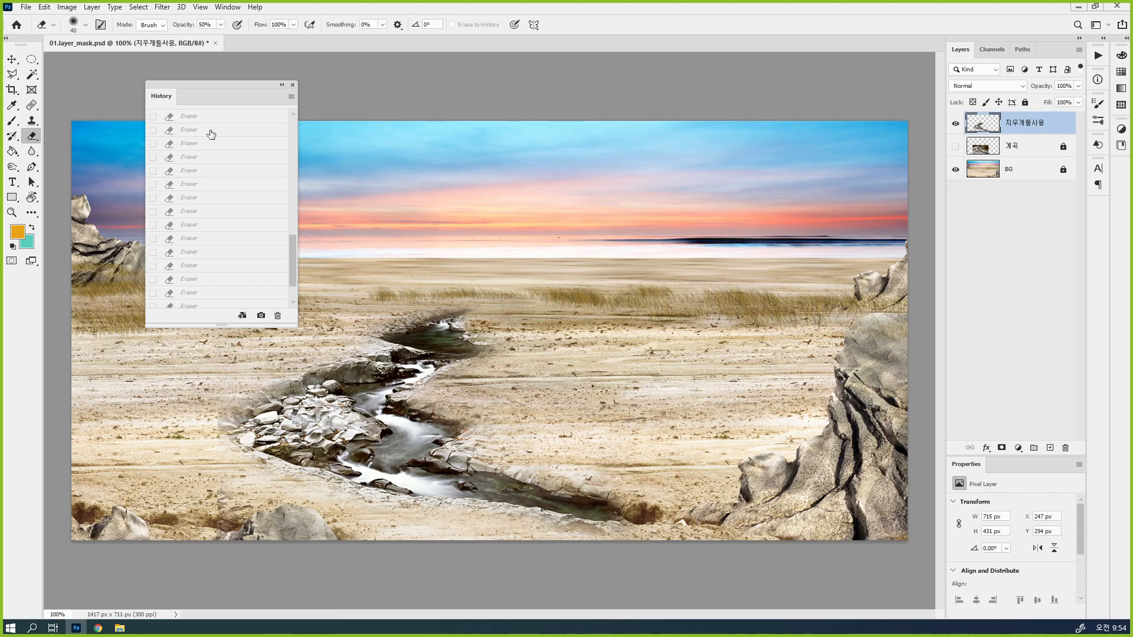
scroll(211, 133, "down", 1)
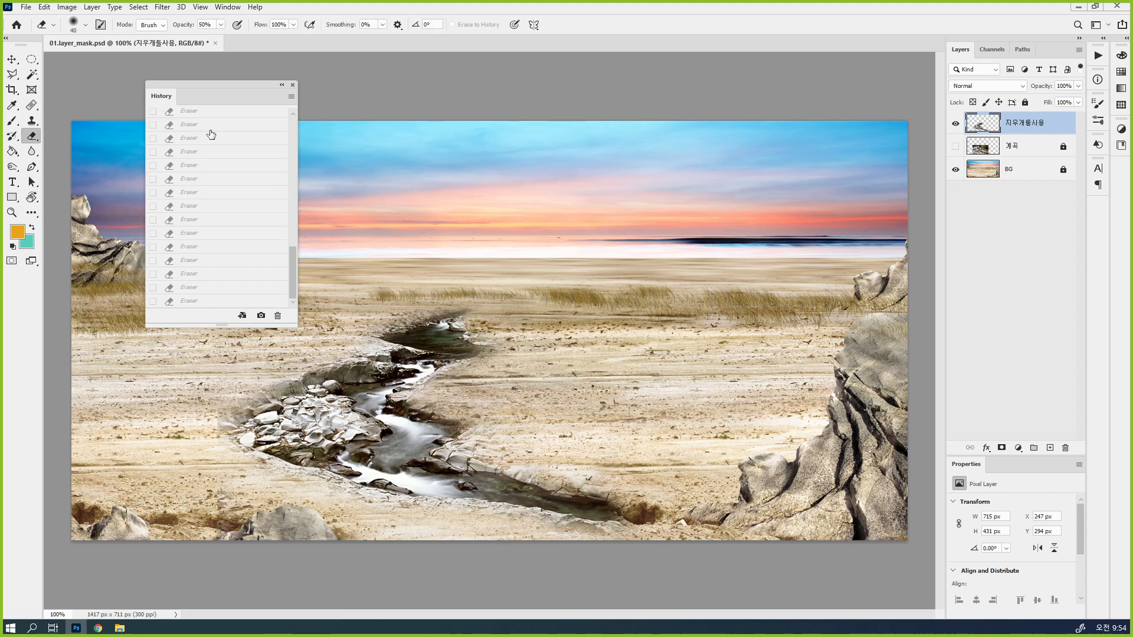
left_click(221, 302)
scroll(229, 273, "up", 10)
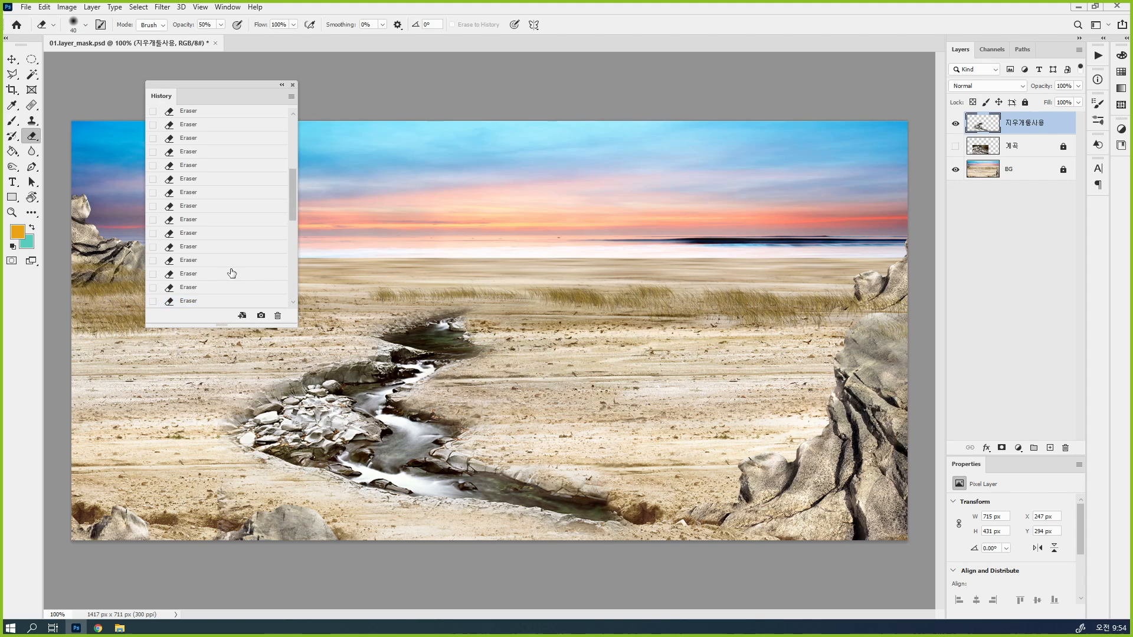
Step: Revert once more to the oldest Eraser state, restore the most recent one, and return to the start of the history list
left_click(225, 135)
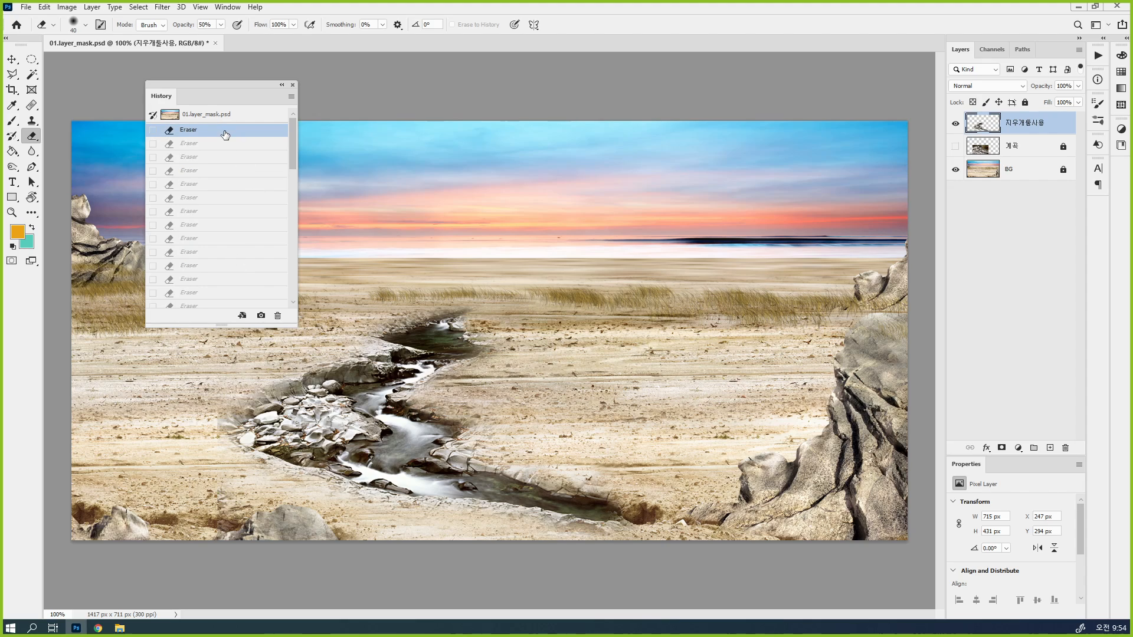
scroll(224, 134, "down", 10)
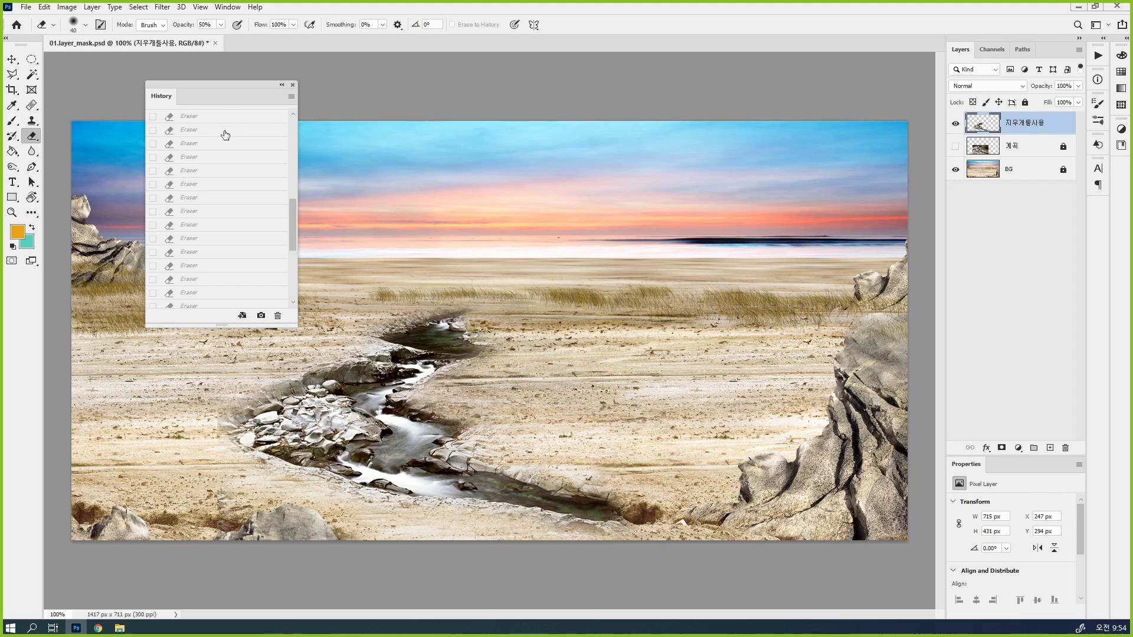
scroll(225, 134, "down", 1)
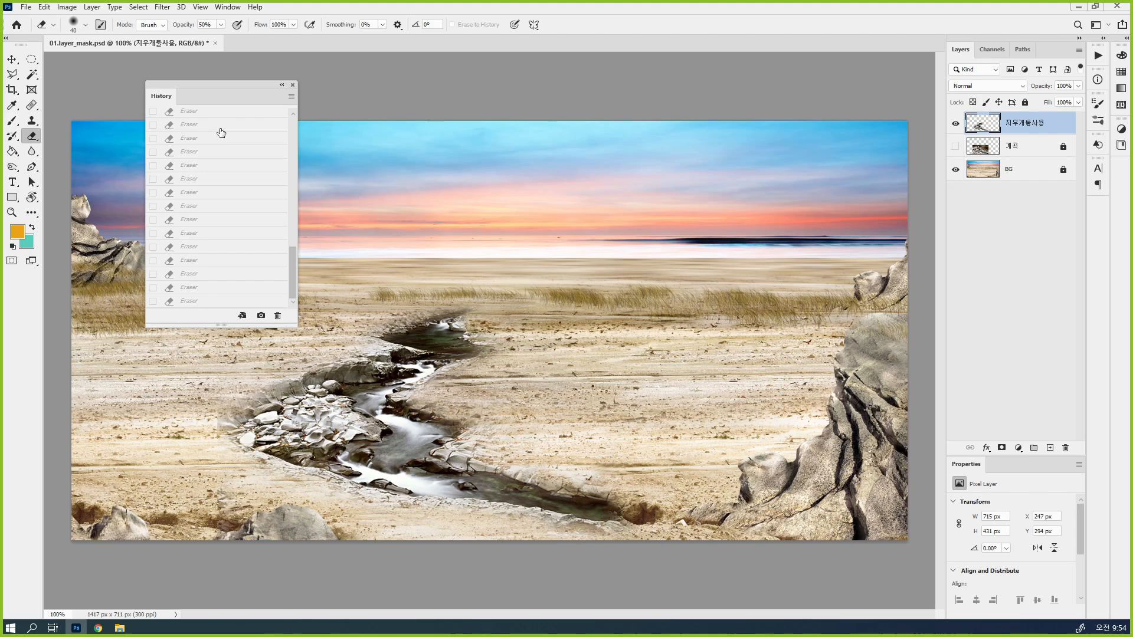
left_click(239, 305)
scroll(201, 228, "up", 5)
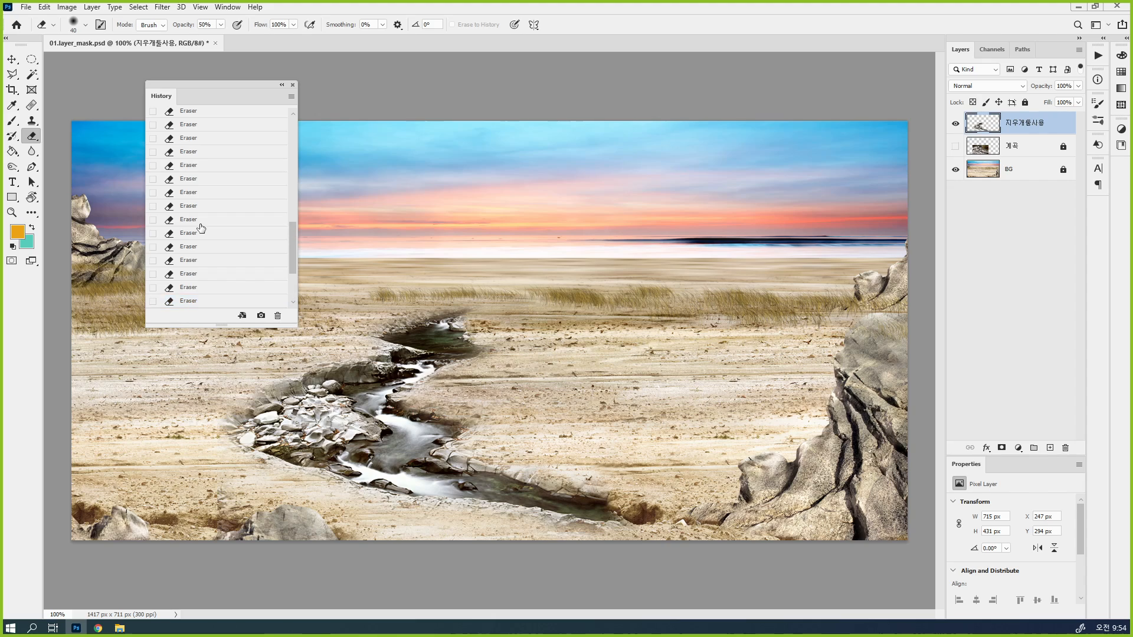
scroll(201, 228, "up", 5)
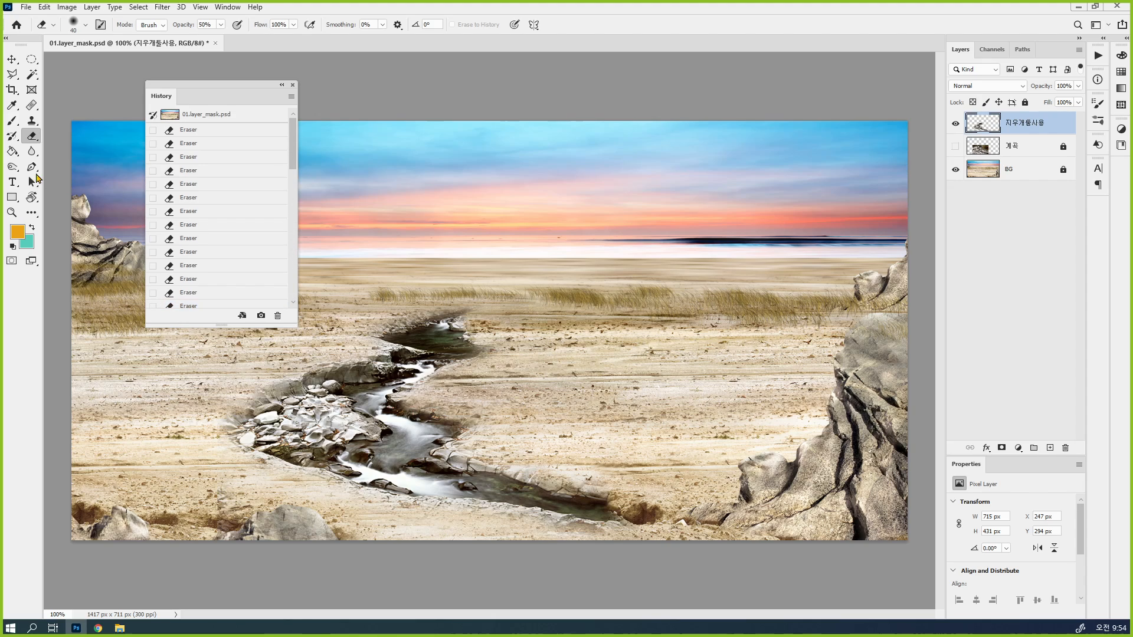
Step: Choose the History Brush and set the 01.layer_mask.psd opening snapshot as its source
left_click(12, 136)
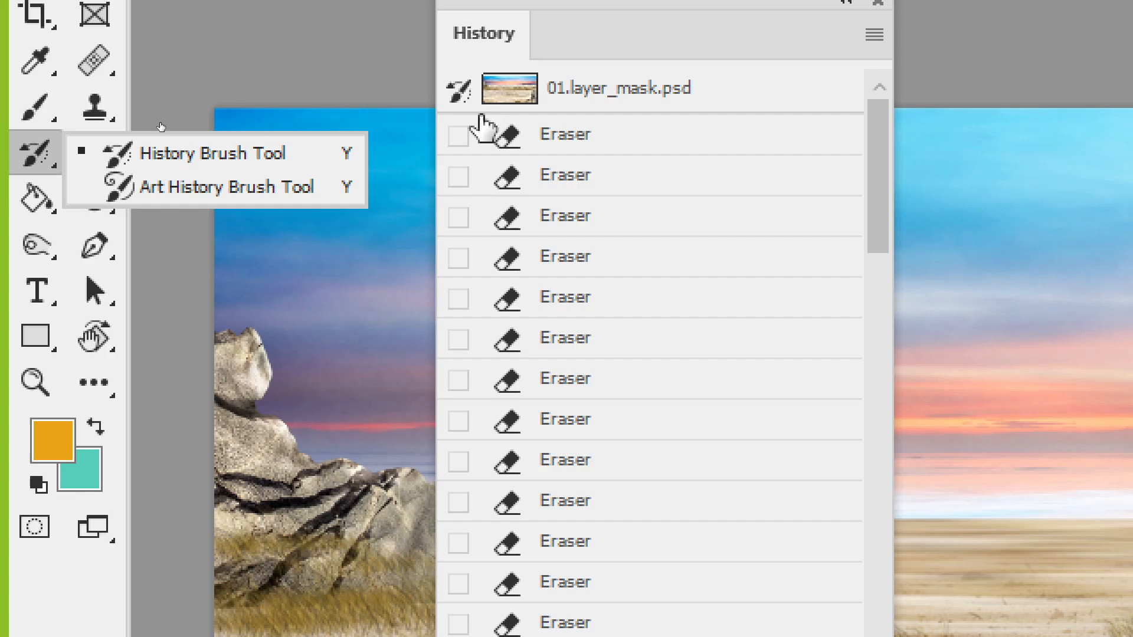
left_click(460, 121)
left_click(457, 87)
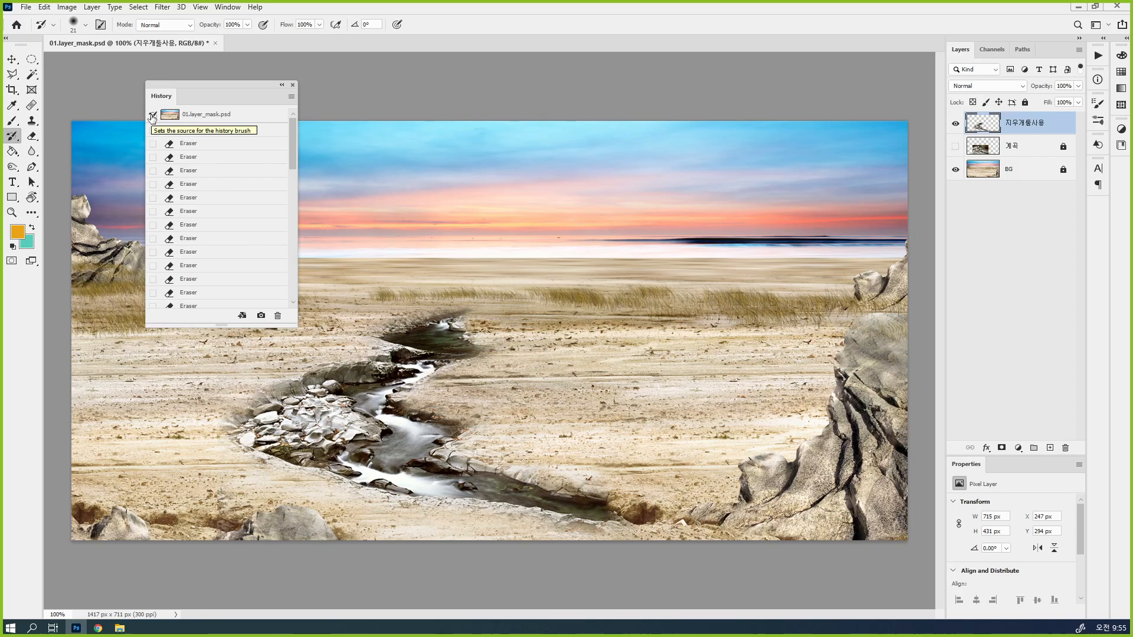
Step: Add an empty layer above 지우개툴사용, move the history list off the canvas, and keep the new layer active for the History Brush
left_click(1049, 448)
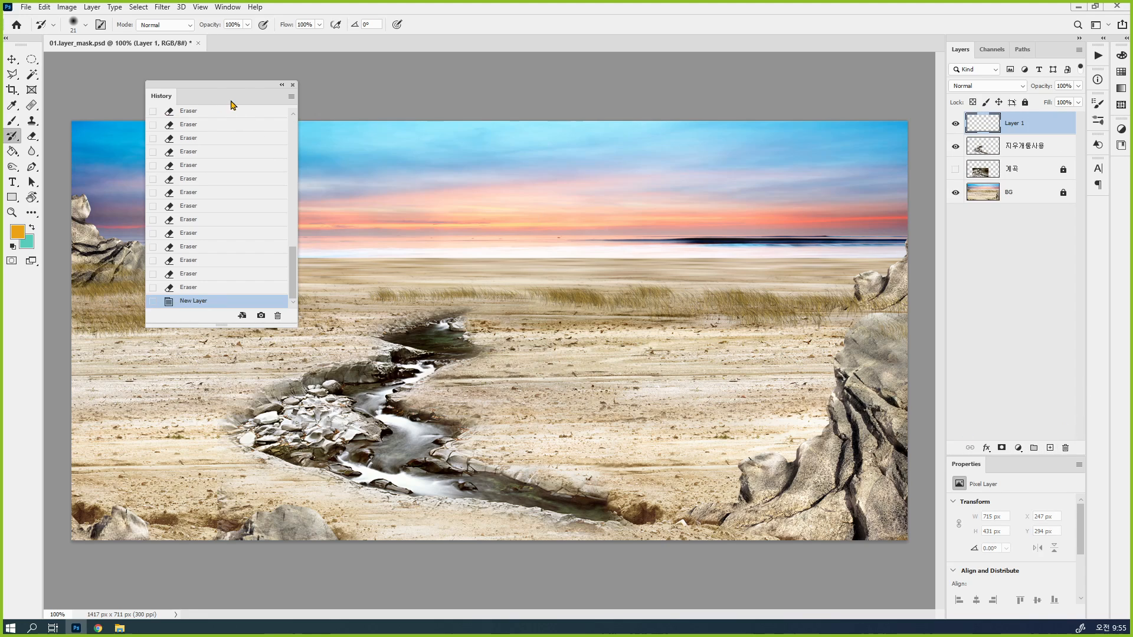
left_click_drag(236, 88, 1048, 297)
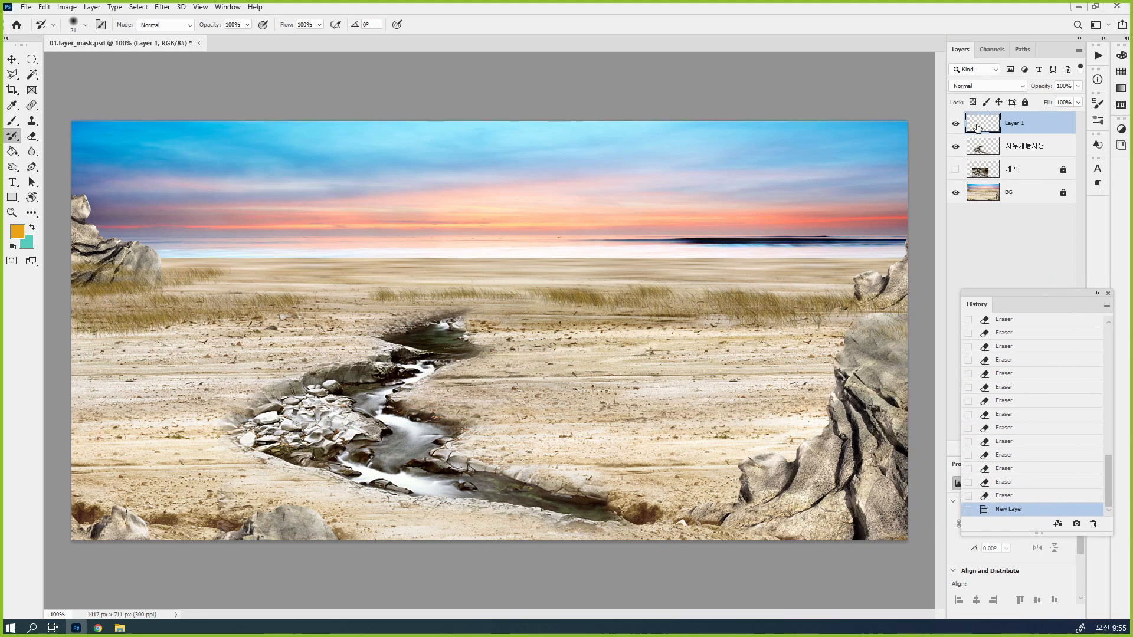
right_click(10, 139)
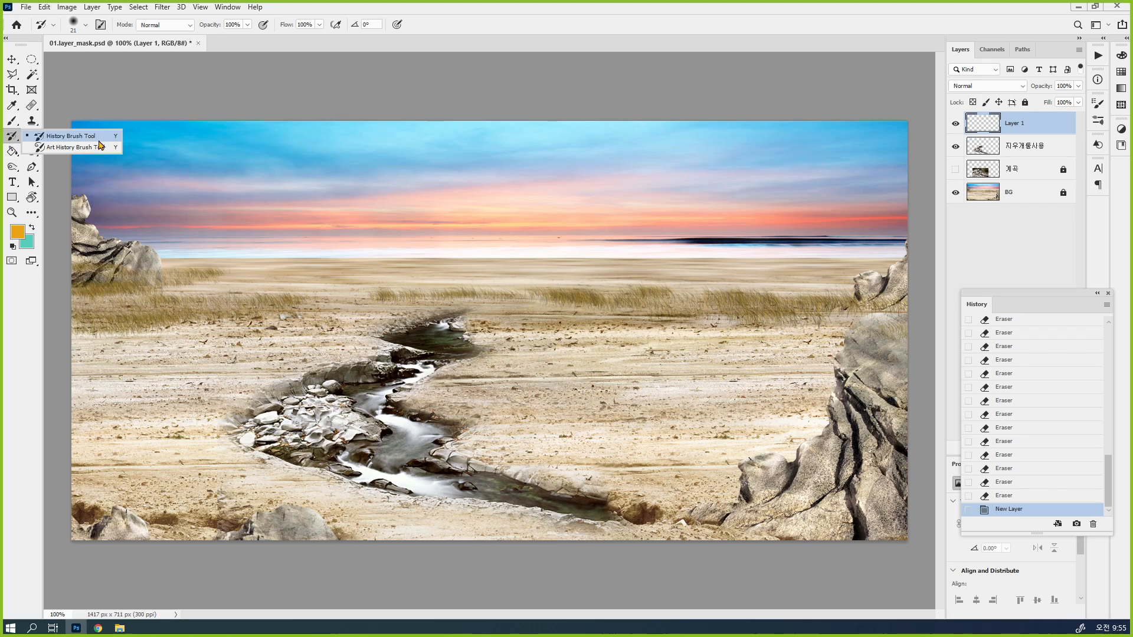
left_click(86, 140)
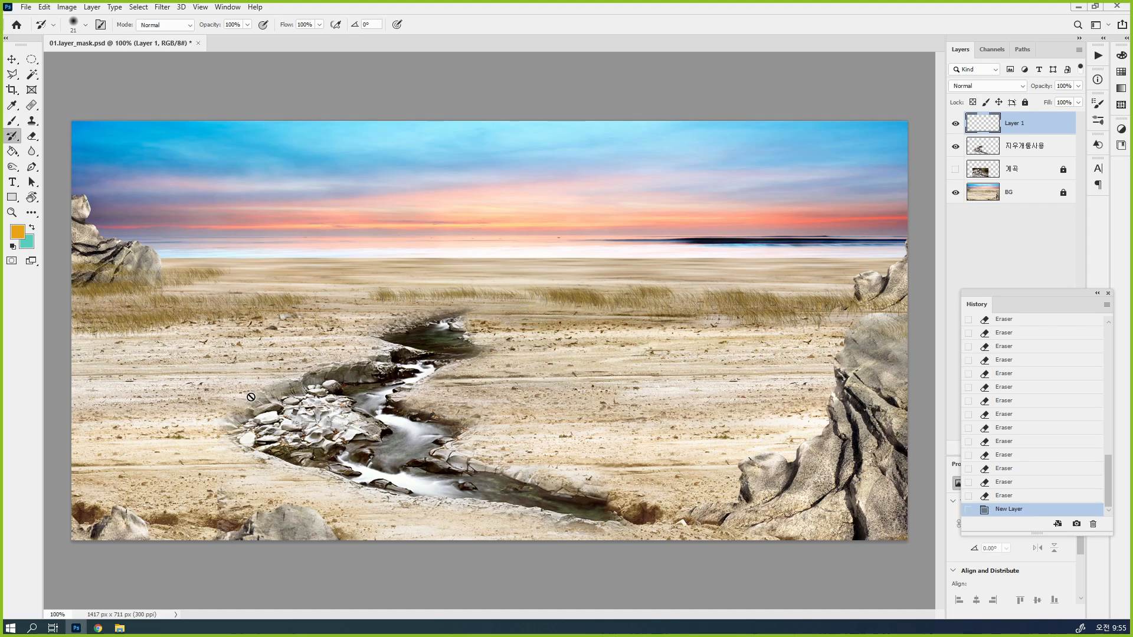
left_click(985, 152)
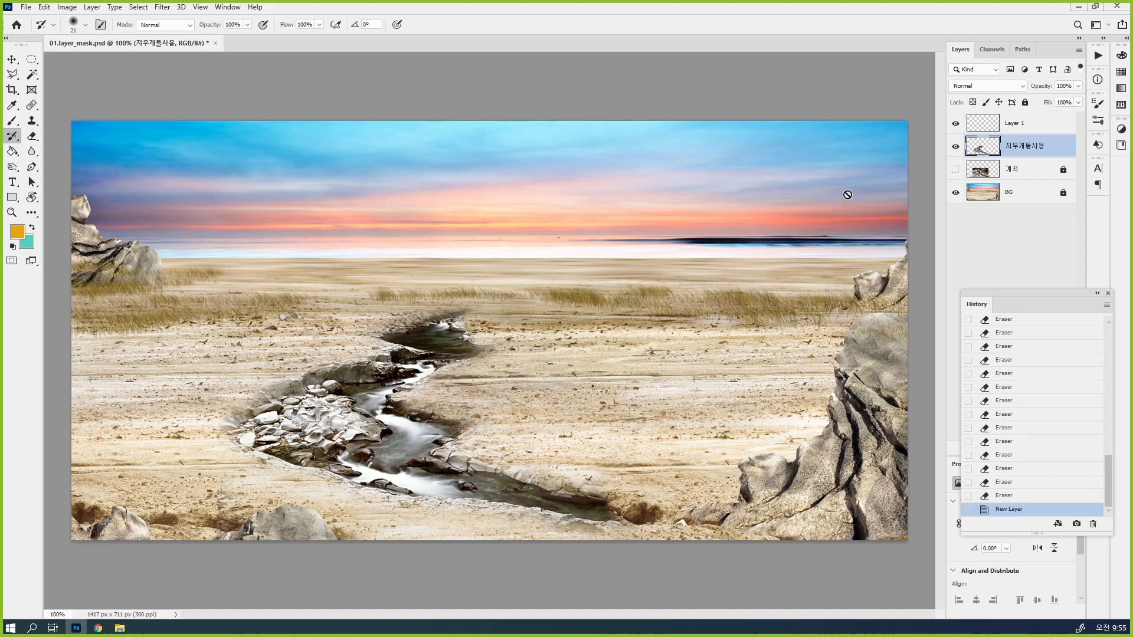
left_click(979, 127)
scroll(1011, 429, "up", 1)
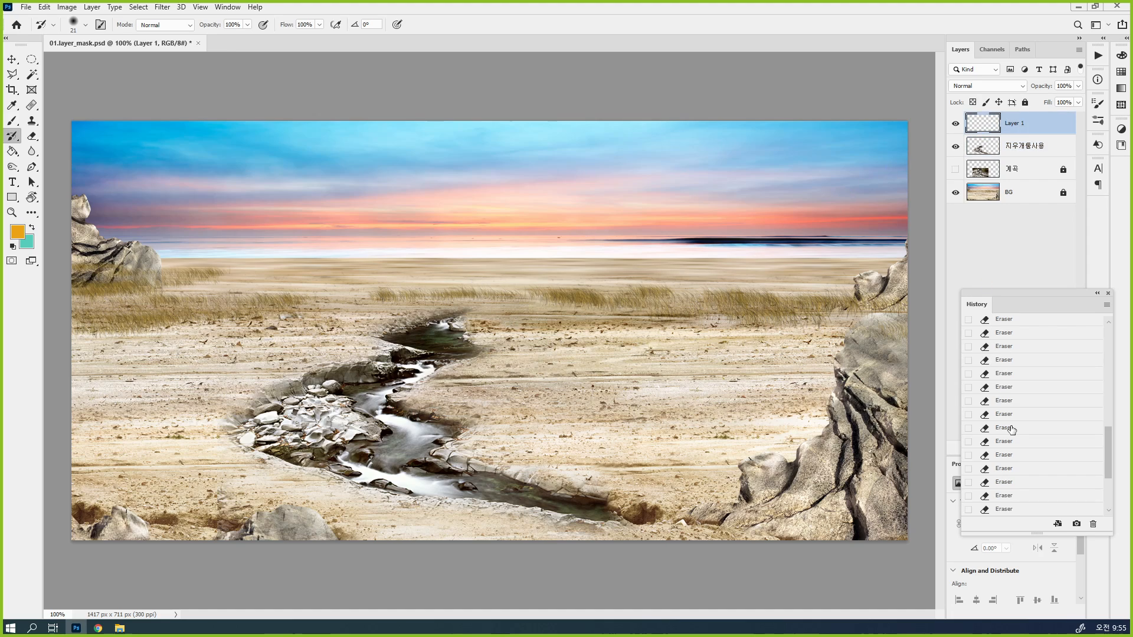
scroll(1011, 429, "up", 10)
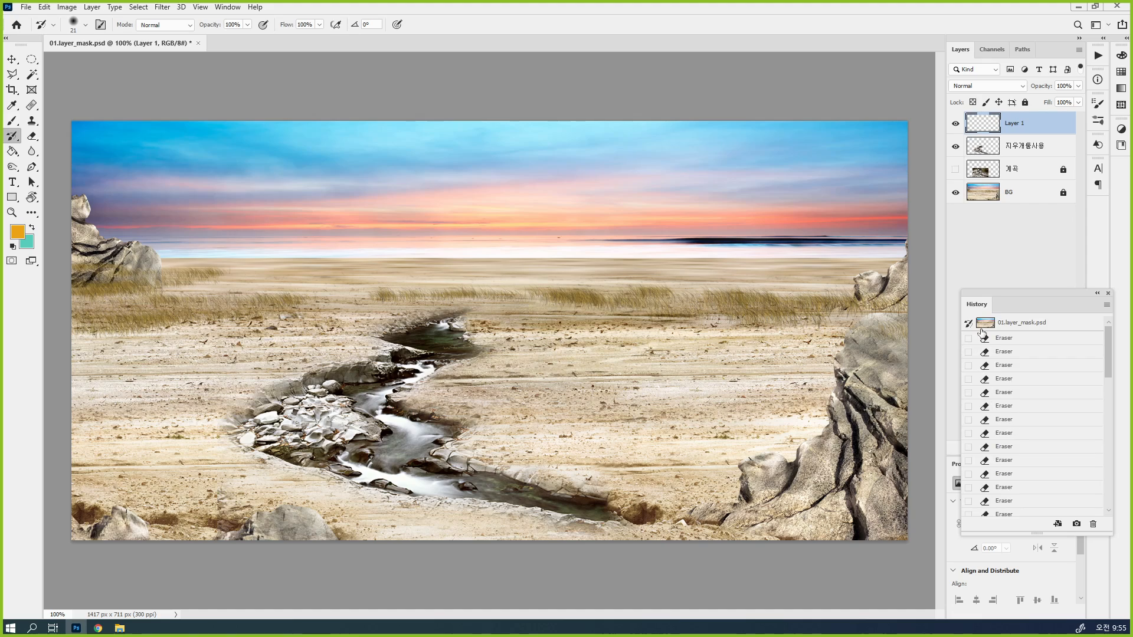
Step: Try to paint with the History Brush on the new empty layer near the stream's upper end
right_click(8, 137)
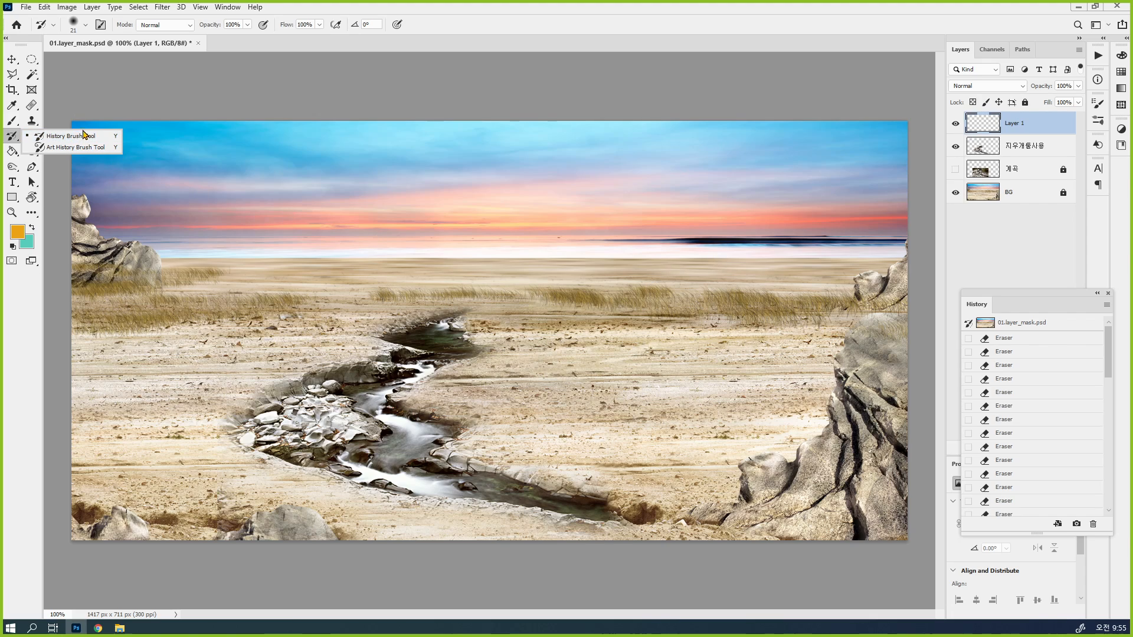
left_click(103, 137)
left_click(397, 329)
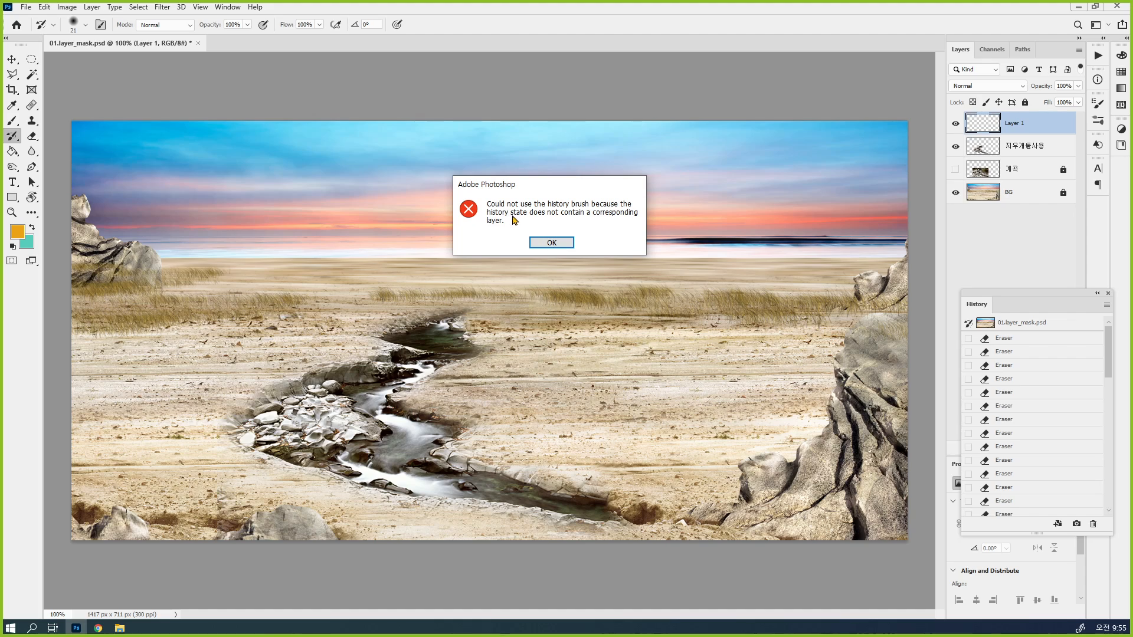
left_click(566, 241)
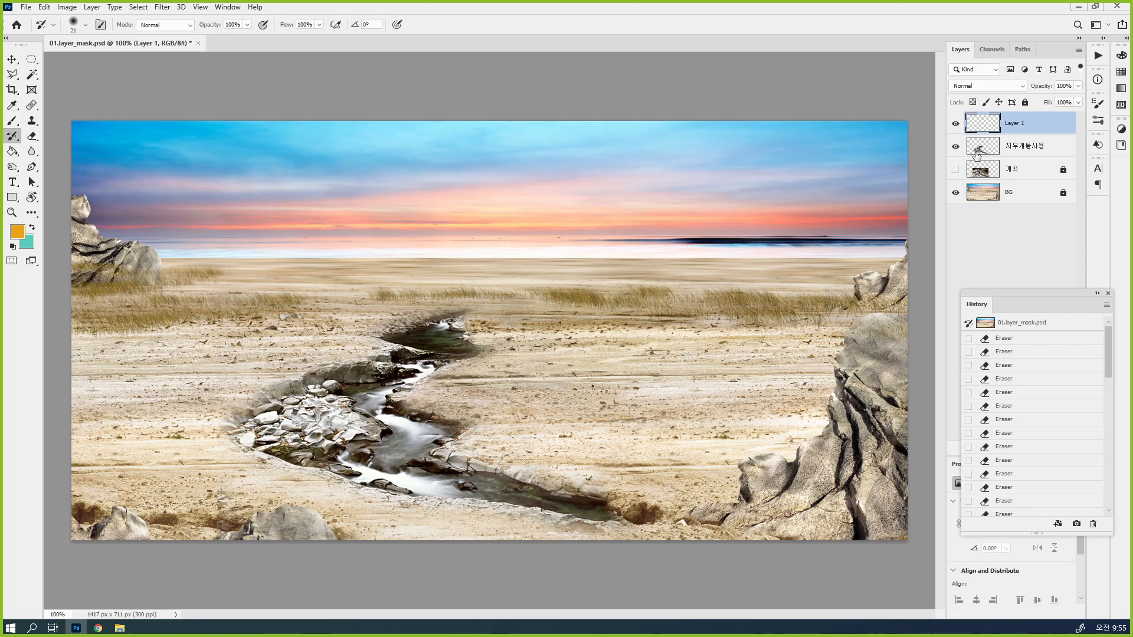
Step: Dock the history list back into its original place and delete the empty layer above 지우개툴사용
left_click(1003, 153)
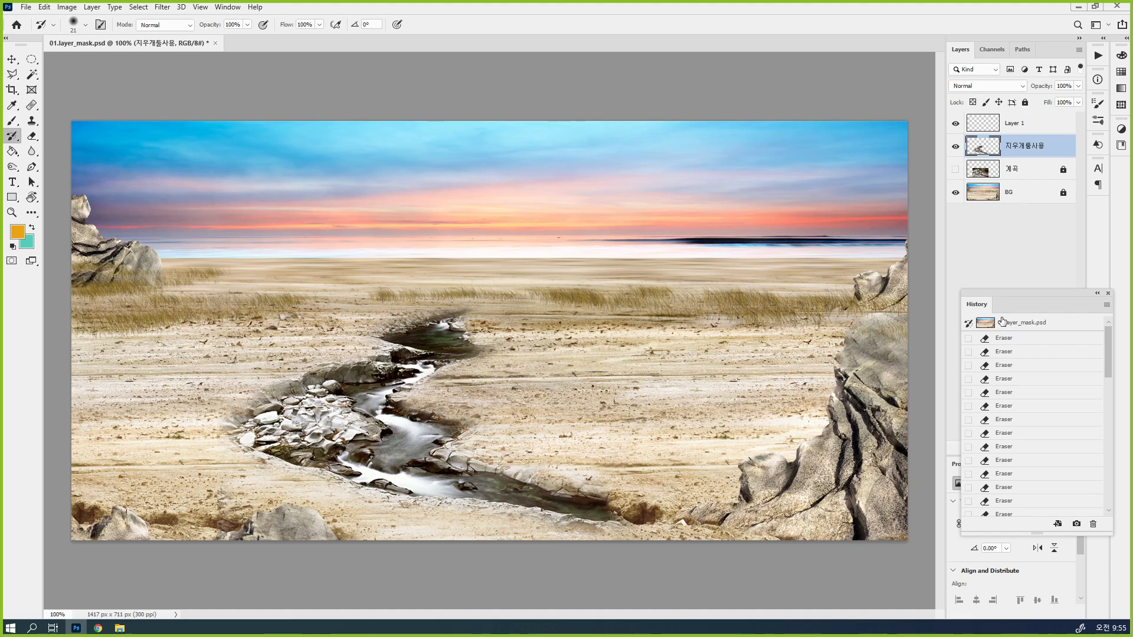
left_click(1041, 131)
left_click_drag(1013, 290, 1098, 56)
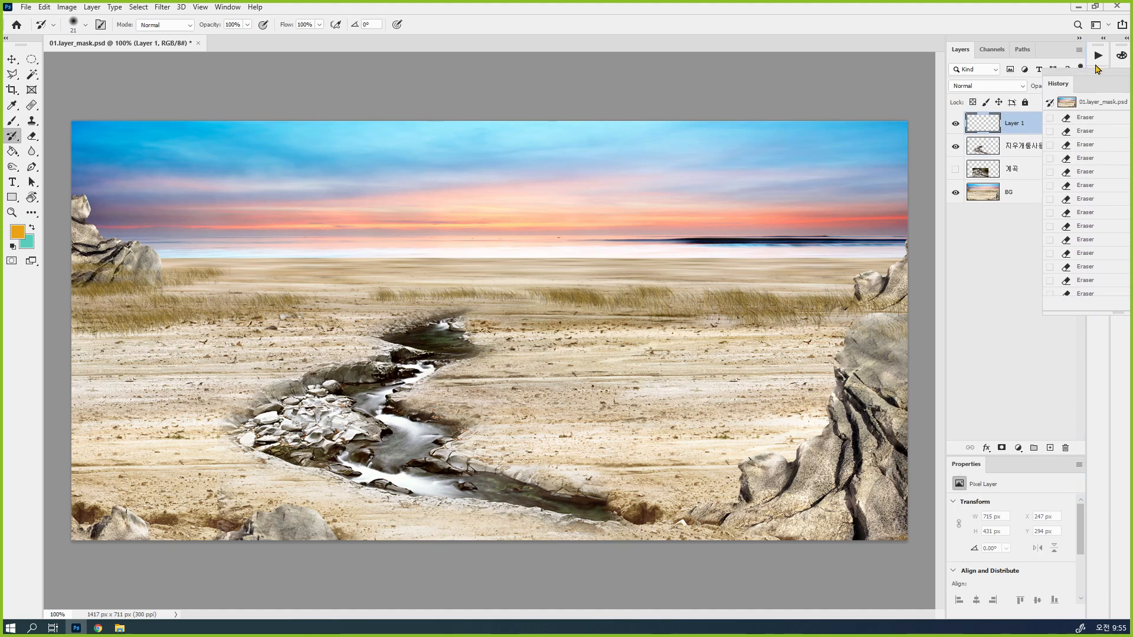
left_click(1065, 448)
left_click(512, 234)
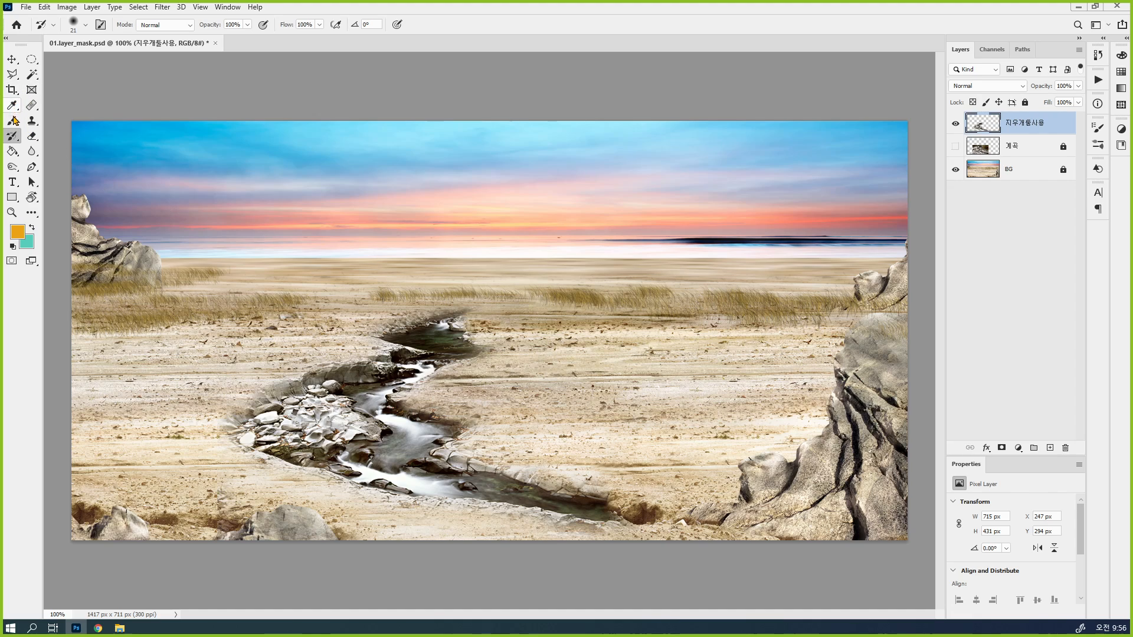
Step: Switch back to the Eraser, hide the 지우개툴사용 layer, and select and show the original 계곡 layer
left_click(32, 135)
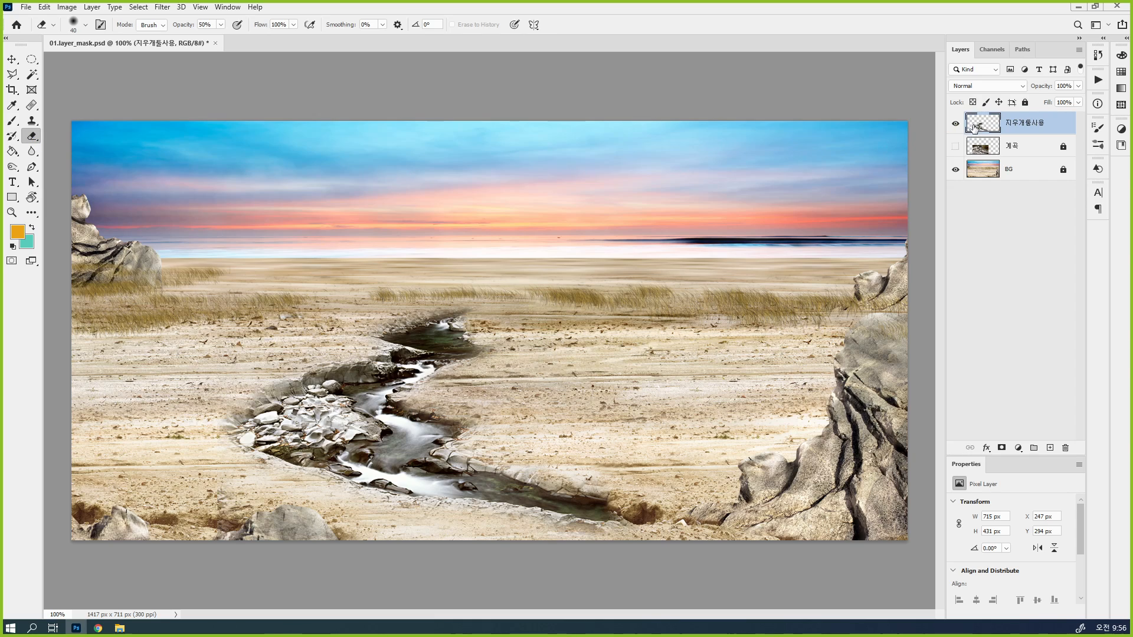
left_click(955, 123)
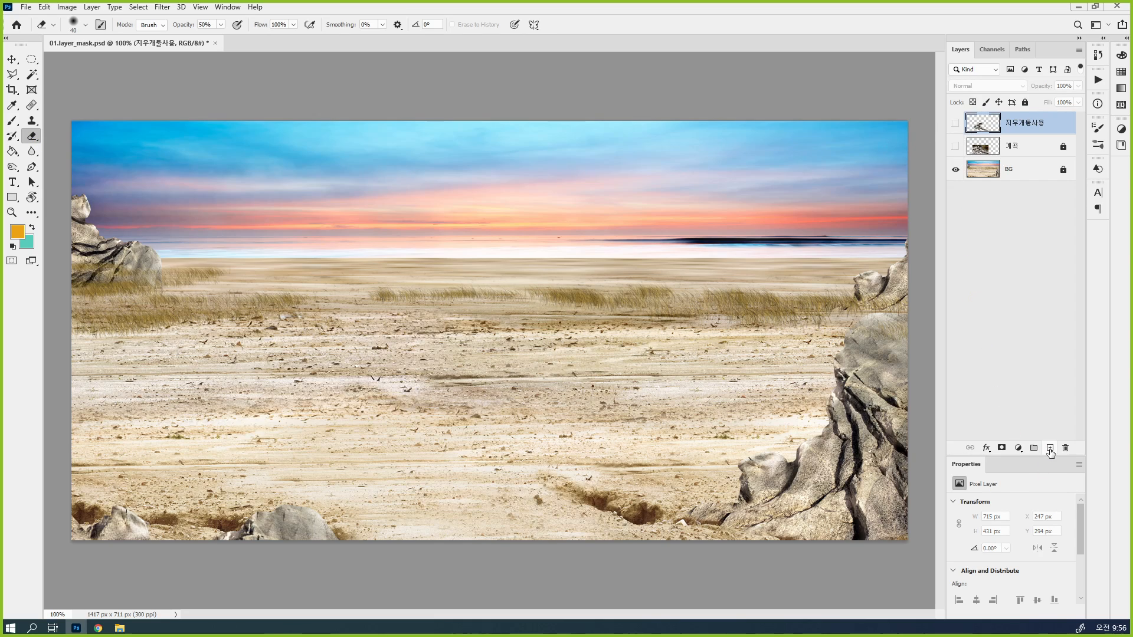
left_click(1023, 146)
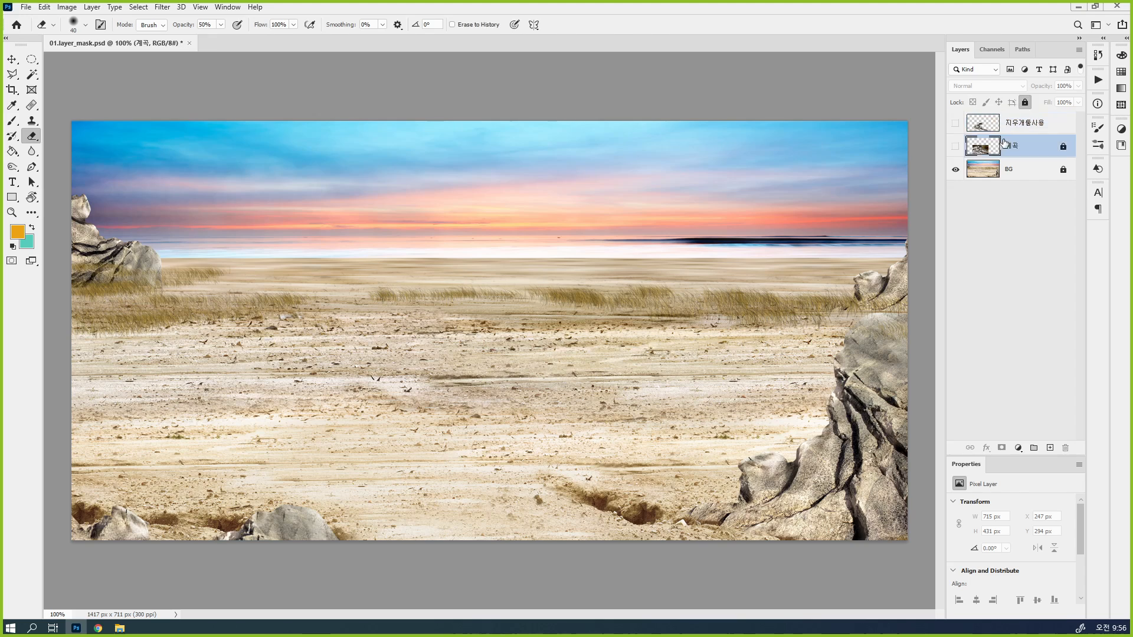
left_click(956, 147)
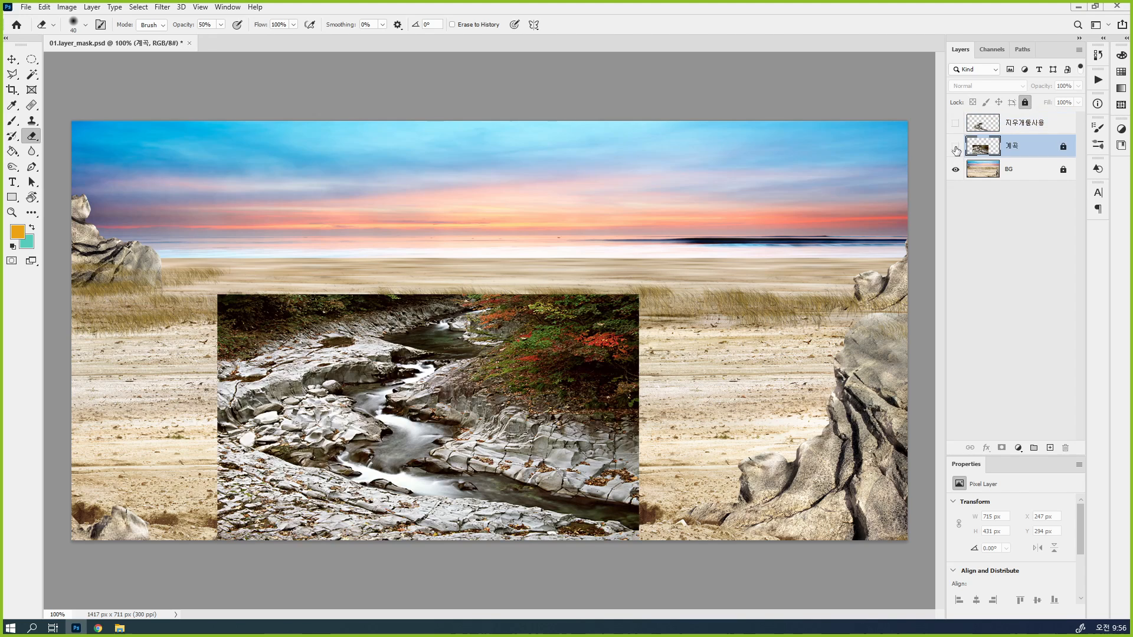
Step: Hide the 계곡 layer, duplicate it, and make the copy visible under the name 마스크
left_click(955, 147)
key("ctrl+j")
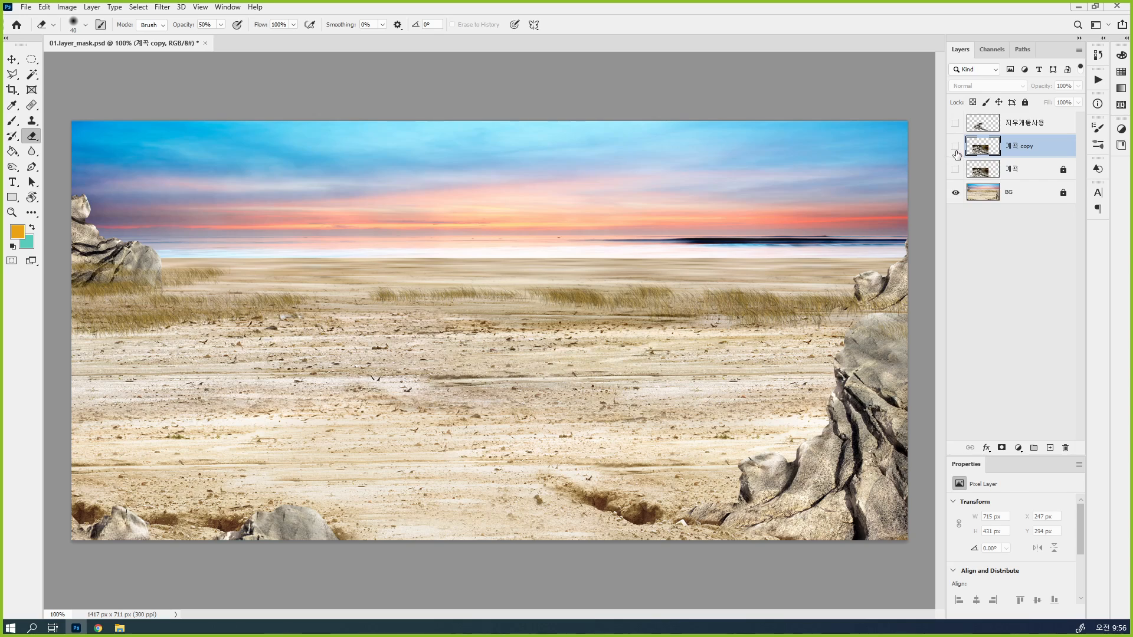
left_click(955, 147)
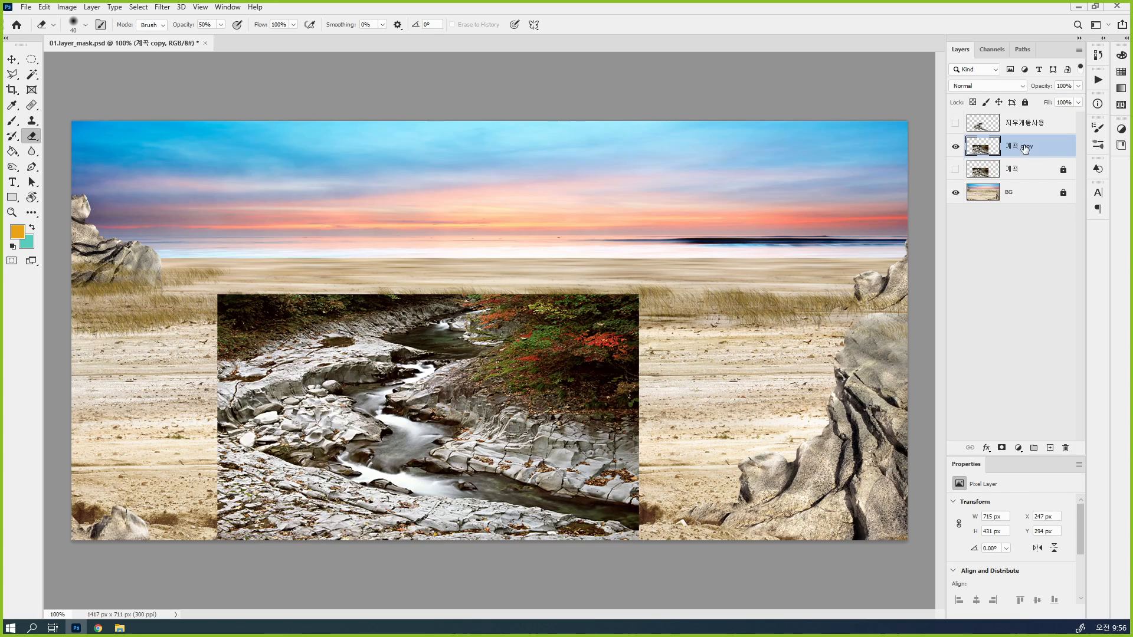
double_click(1025, 147)
type("a")
type("마스")
type("크")
key("Return")
Step: Collapse the docked panels to icons, reopen the layer list and lengthen it so all four layers fit
double_click(946, 225)
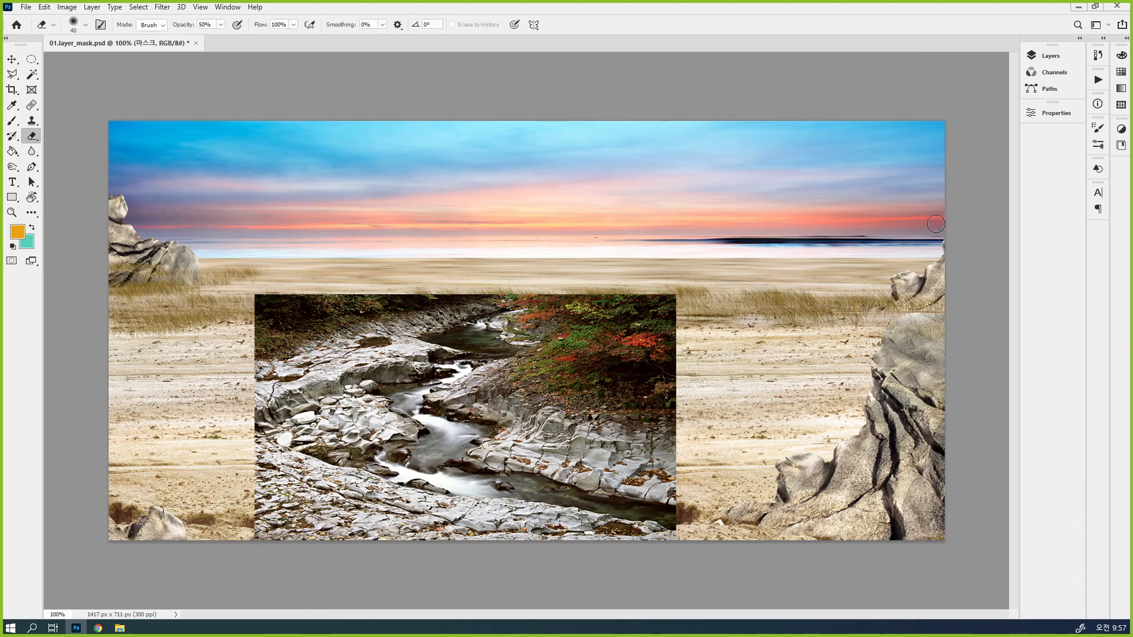
left_click(1044, 55)
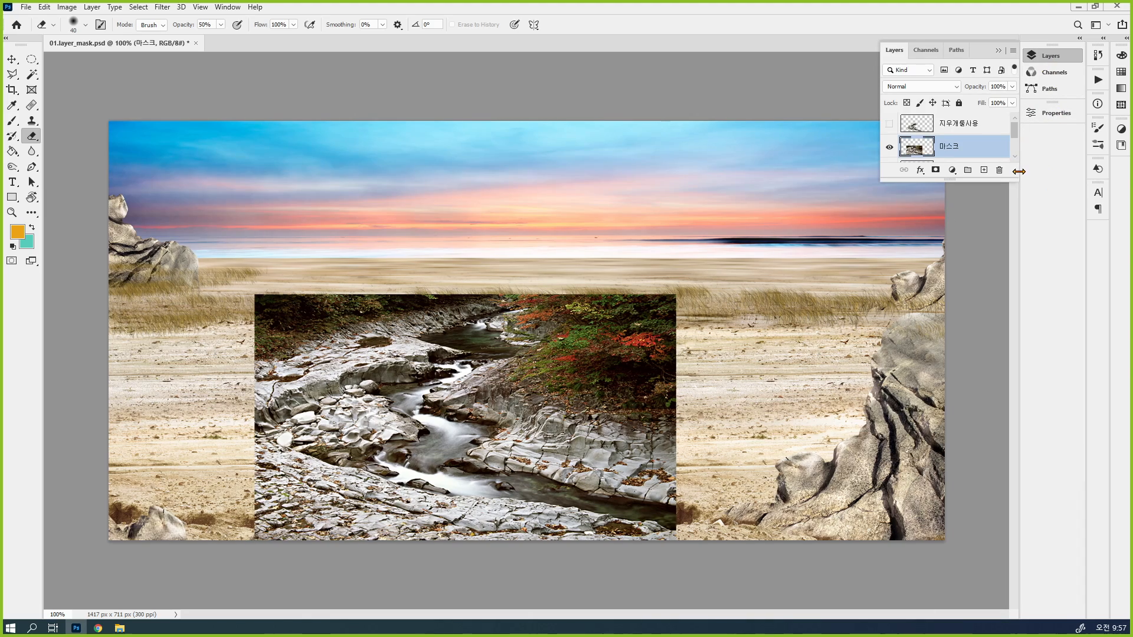
left_click_drag(994, 178, 995, 276)
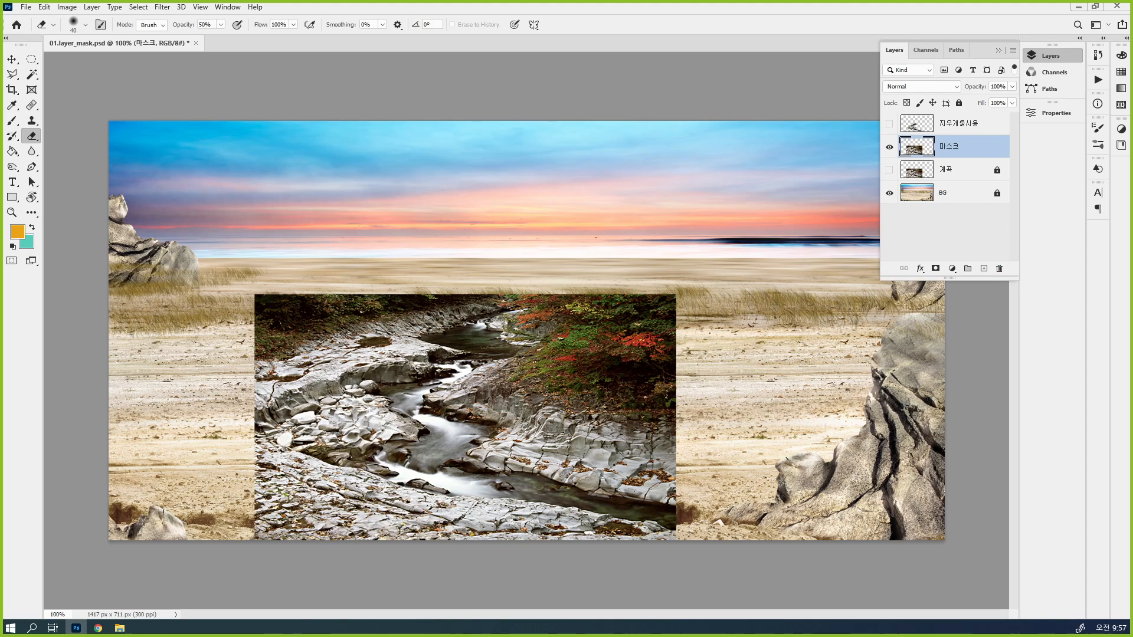
mouse_move(906, 276)
left_mouse_down()
mouse_move(916, 260)
mouse_move(925, 278)
mouse_move(896, 275)
mouse_move(913, 284)
mouse_move(945, 259)
mouse_move(927, 272)
left_mouse_up()
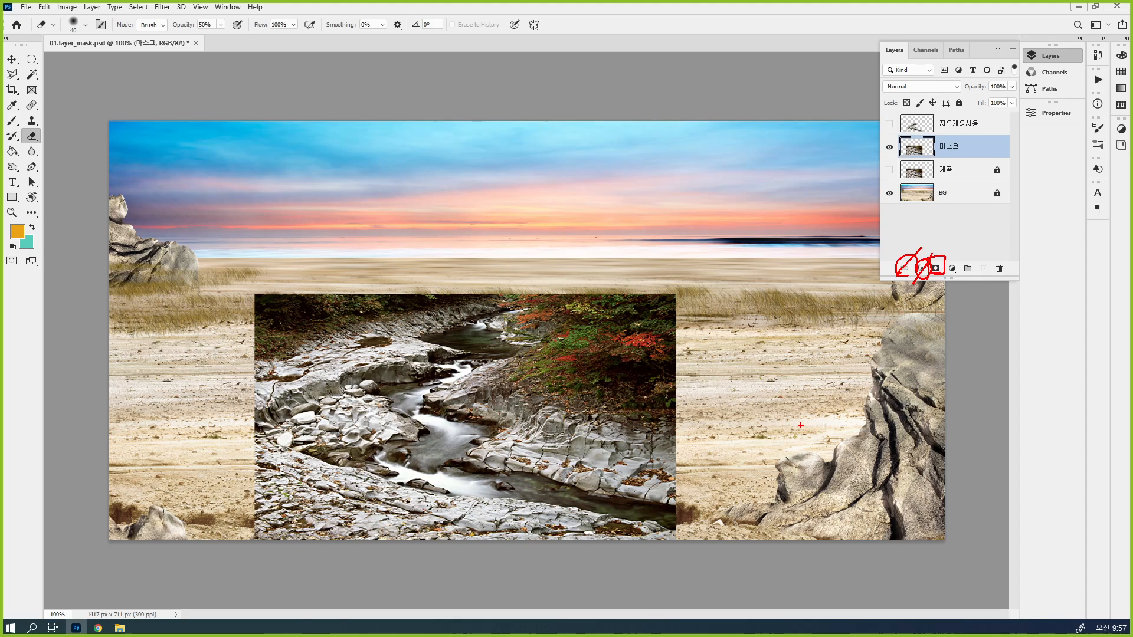
key("e")
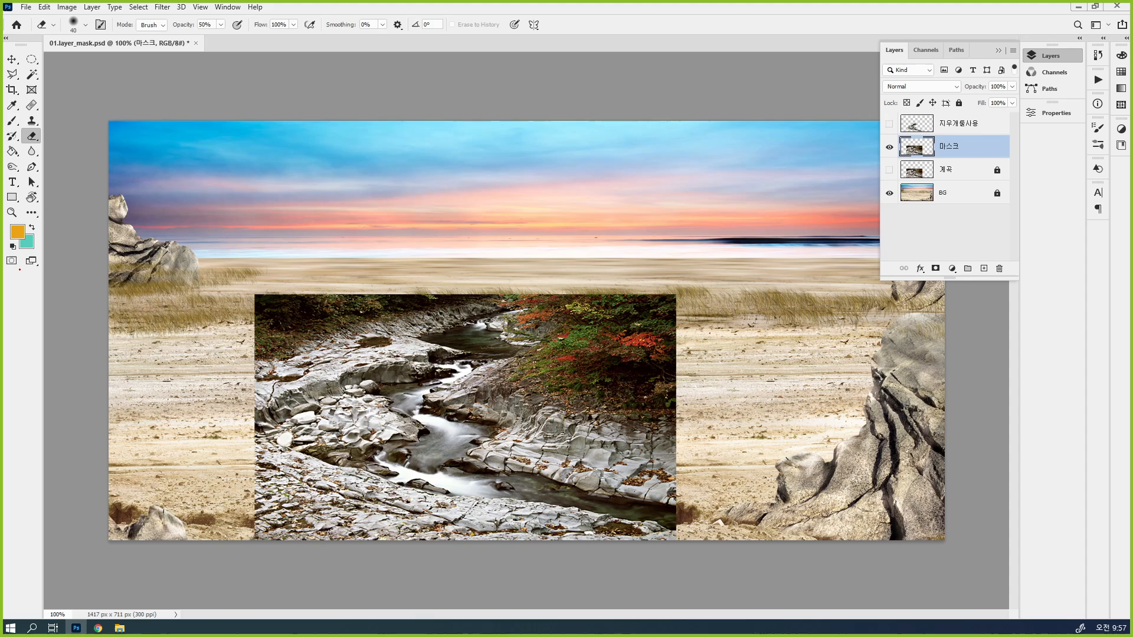
mouse_move(17, 271)
left_mouse_down()
mouse_move(2, 266)
mouse_move(22, 255)
mouse_move(20, 273)
mouse_move(32, 252)
mouse_move(367, 176)
mouse_move(802, 200)
mouse_move(910, 239)
mouse_move(934, 261)
mouse_move(928, 278)
left_mouse_up()
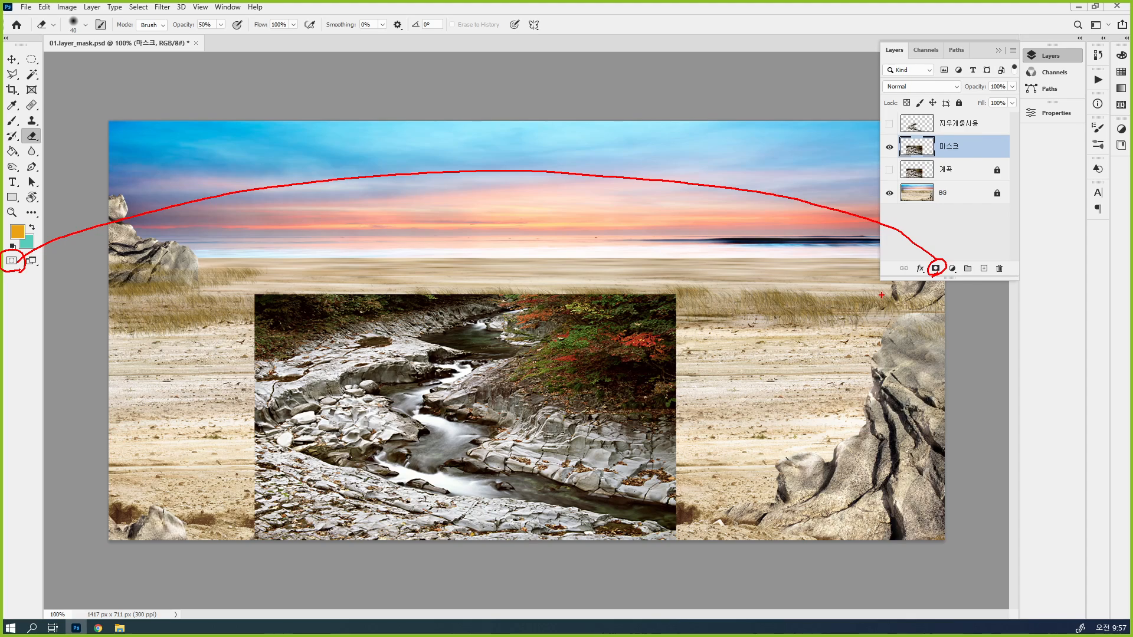
key("Escape")
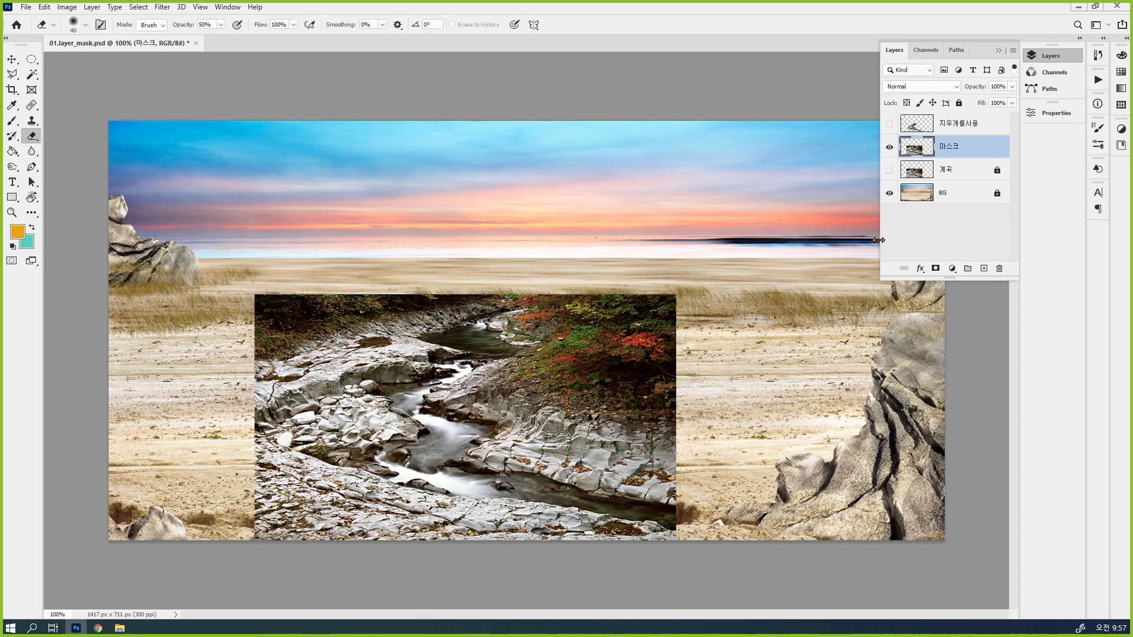
Step: Add a layer mask and a vector mask to the 마스크 layer and widen the layer list to fit both thumbnails
left_click(935, 269)
left_click(935, 269)
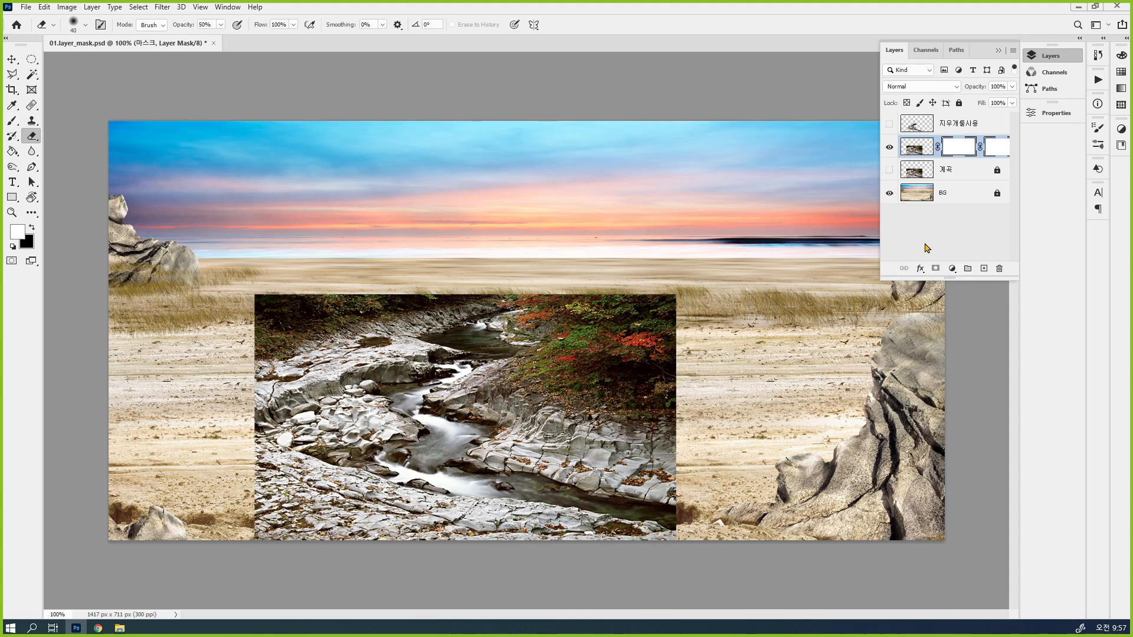
left_click_drag(881, 227, 784, 195)
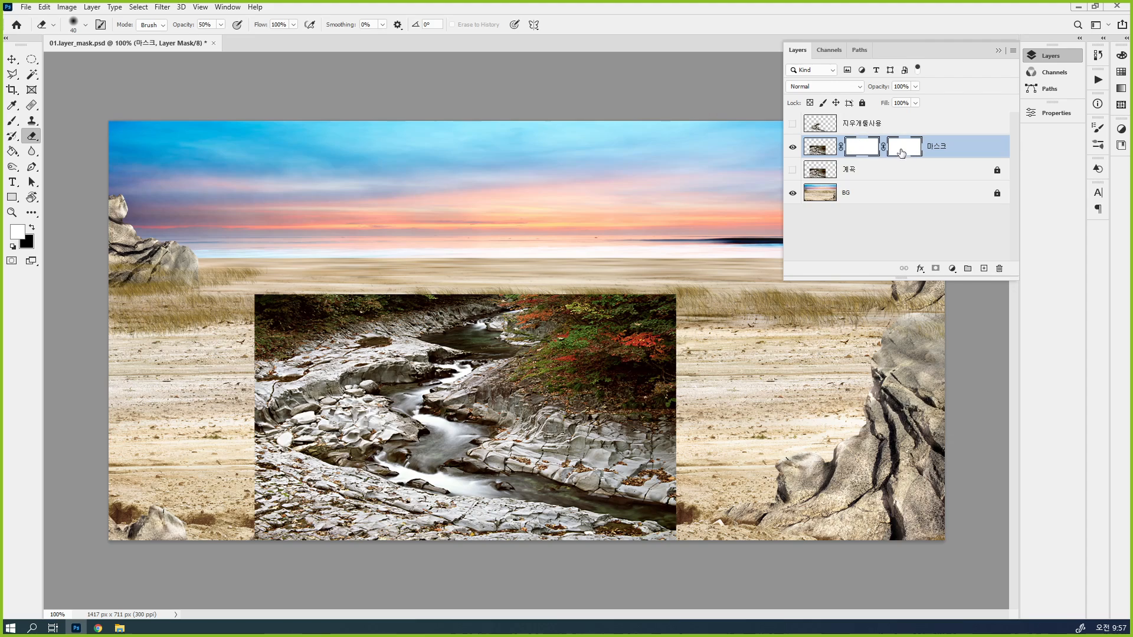
left_click(860, 149)
mouse_move(864, 142)
left_mouse_down()
mouse_move(805, 125)
mouse_move(638, 147)
left_mouse_up()
mouse_move(568, 147)
left_mouse_down()
mouse_move(603, 177)
mouse_move(629, 150)
left_mouse_up()
mouse_move(592, 199)
left_mouse_down()
mouse_move(630, 178)
mouse_move(627, 162)
mouse_move(665, 175)
left_mouse_up()
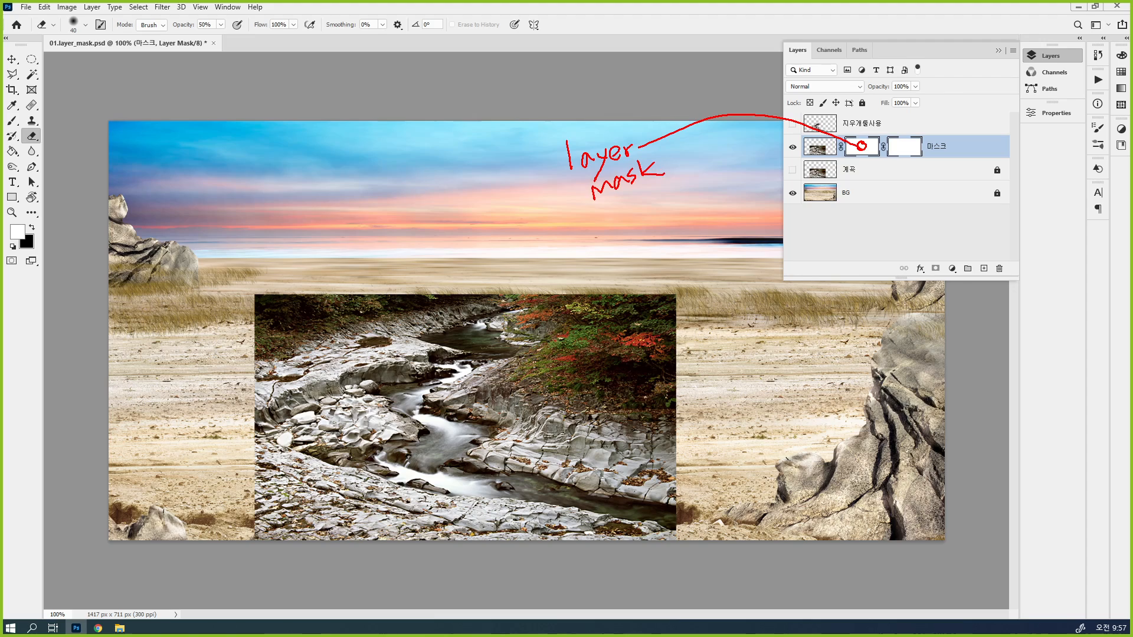
mouse_move(908, 144)
left_mouse_down()
mouse_move(965, 110)
mouse_move(958, 98)
mouse_move(971, 113)
mouse_move(992, 112)
left_mouse_up()
left_click_drag(982, 100, 997, 97)
left_click_drag(999, 101, 1014, 98)
mouse_move(969, 136)
left_mouse_down()
mouse_move(979, 122)
mouse_move(990, 133)
mouse_move(1019, 122)
left_mouse_up()
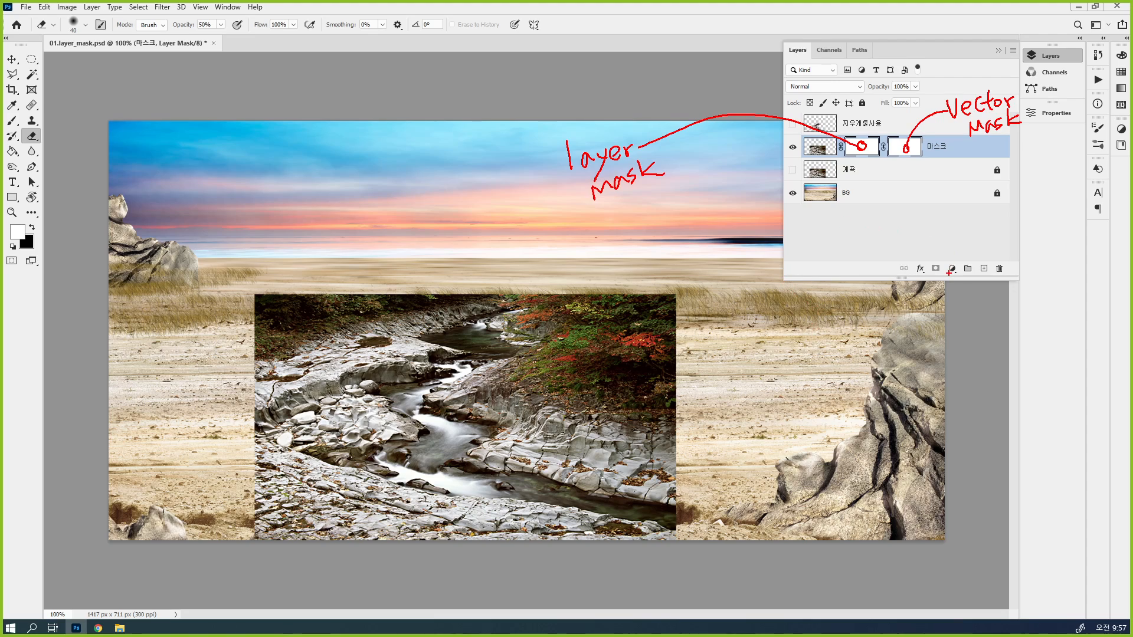
mouse_move(948, 272)
left_mouse_down()
mouse_move(931, 280)
mouse_move(943, 252)
mouse_move(947, 272)
left_mouse_up()
key("Escape")
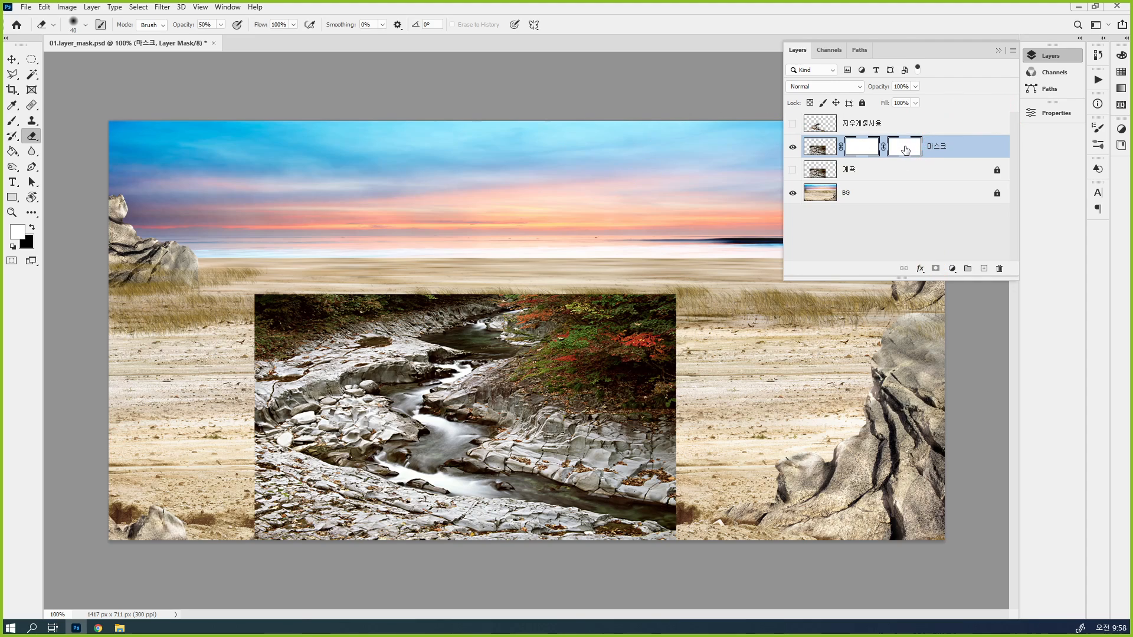
Step: Delete the vector mask from the 마스크 layer, keeping its layer mask
left_click(997, 267)
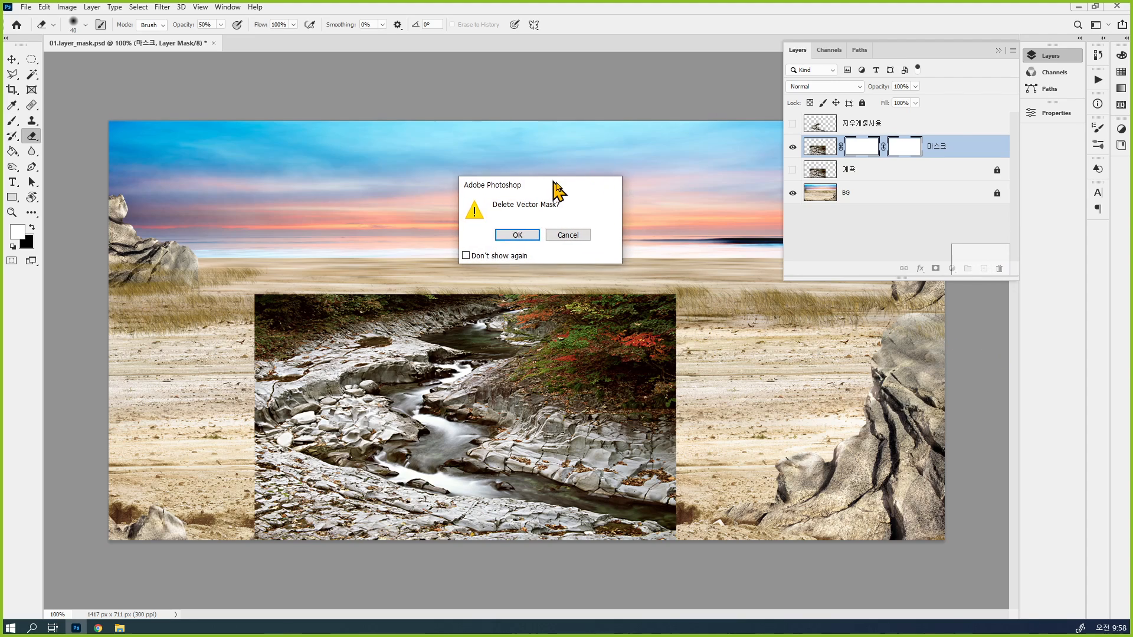
left_click_drag(554, 185, 695, 128)
left_click(652, 177)
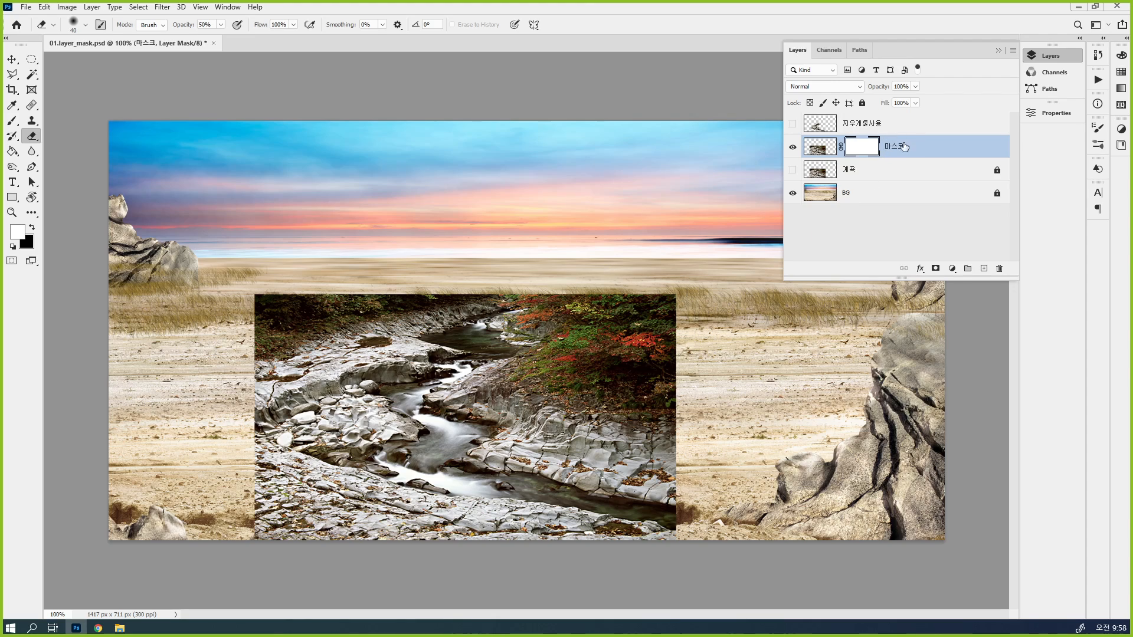
Step: Add another vector mask to the 마스크 layer, and remove both of its masks without applying the layer mask
left_click(935, 268)
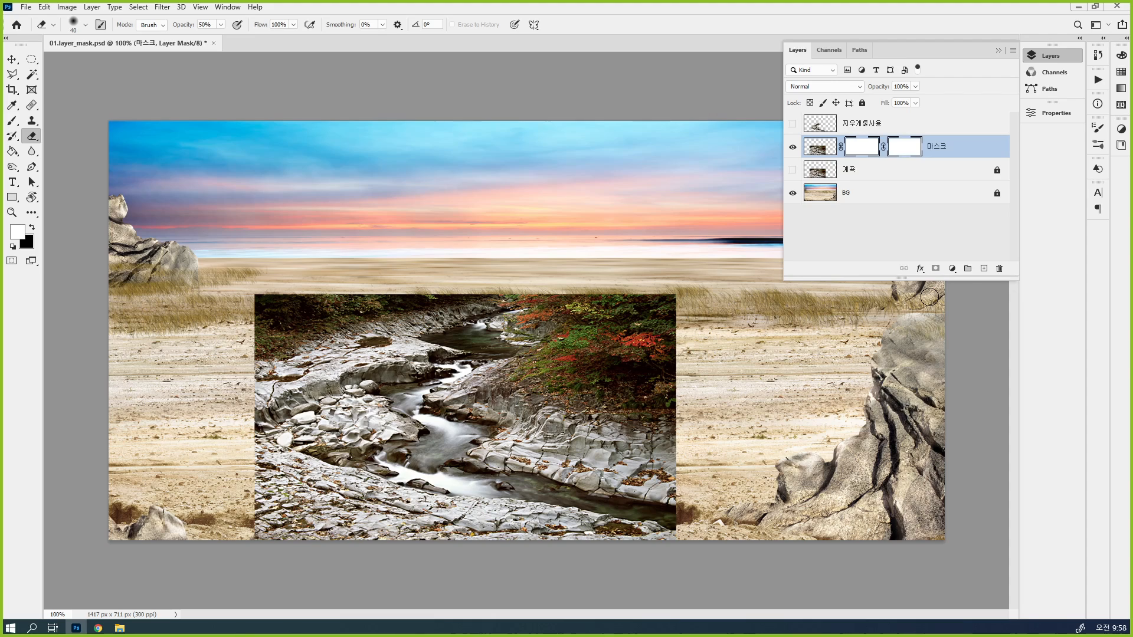
left_click_drag(906, 148, 1001, 270)
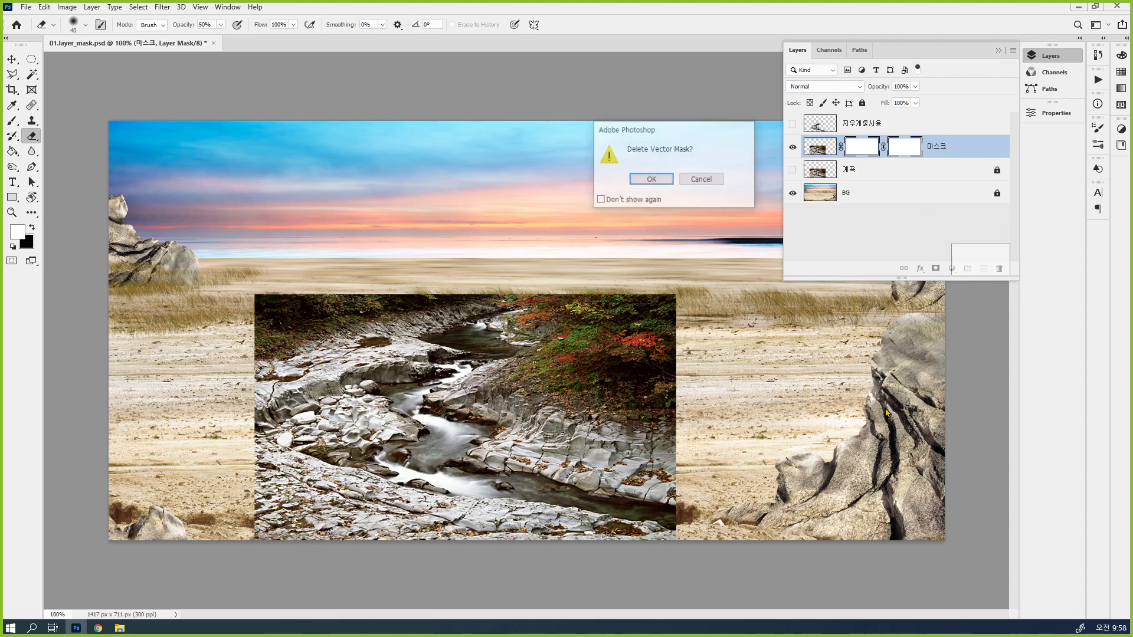
left_click(651, 181)
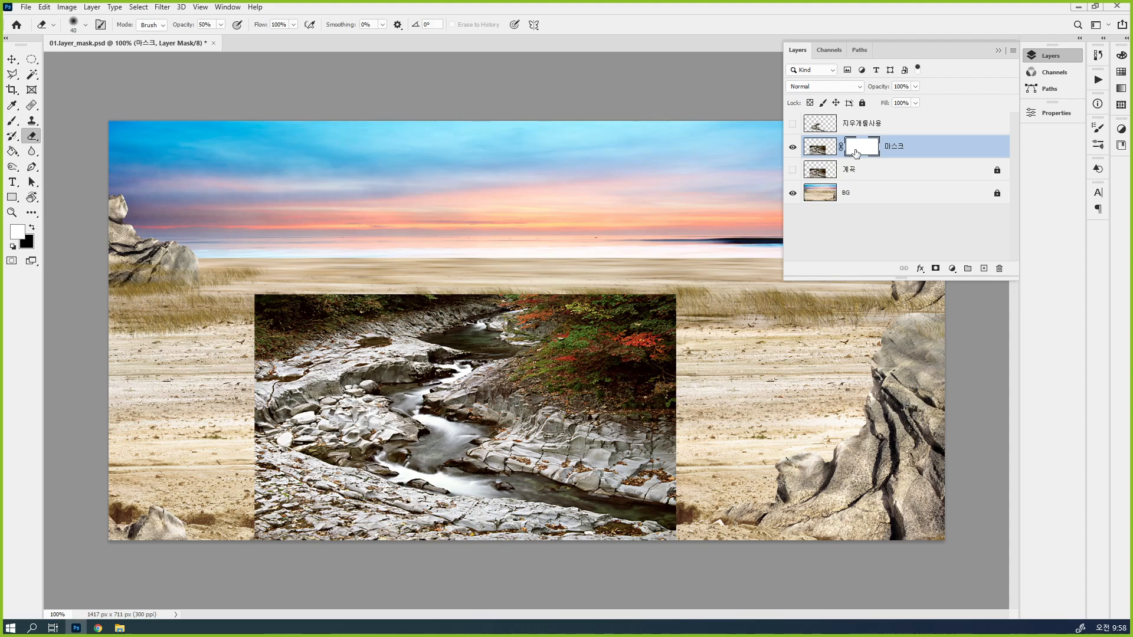
left_click_drag(862, 147, 992, 263)
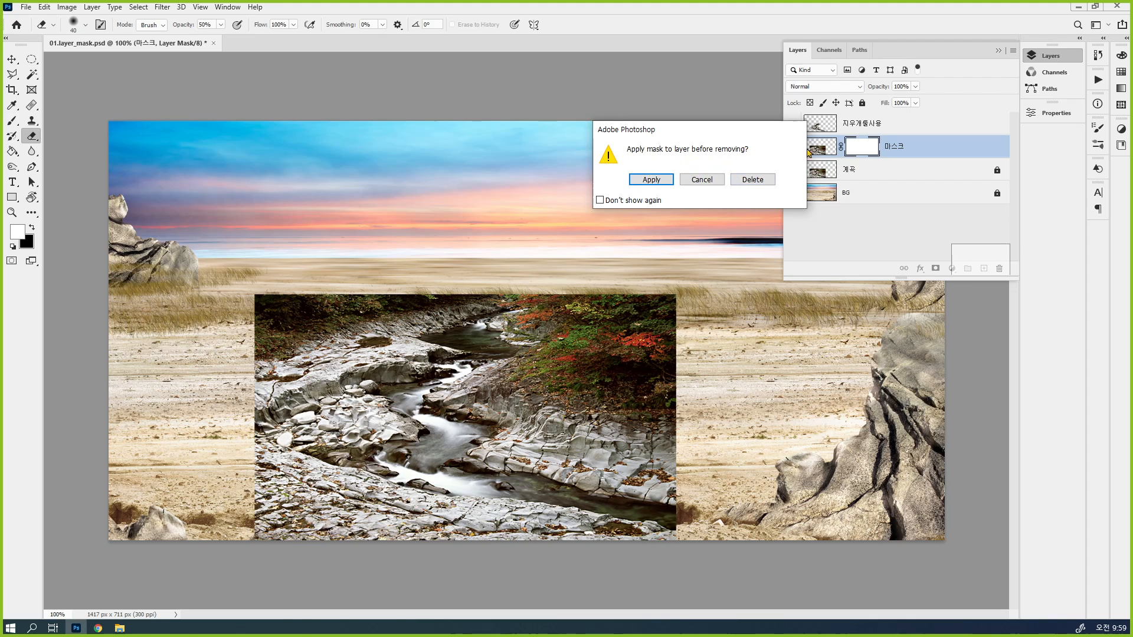
left_click(758, 181)
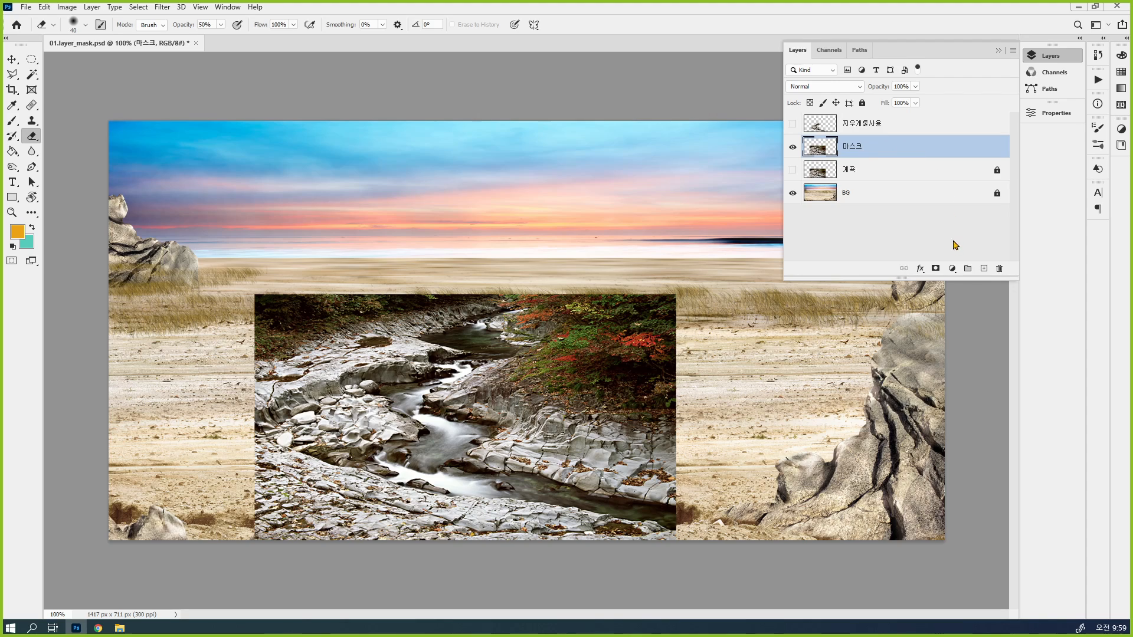
Step: Add a vector mask directly to the unmasked 마스크 layer, followed by a layer mask
left_click(935, 269)
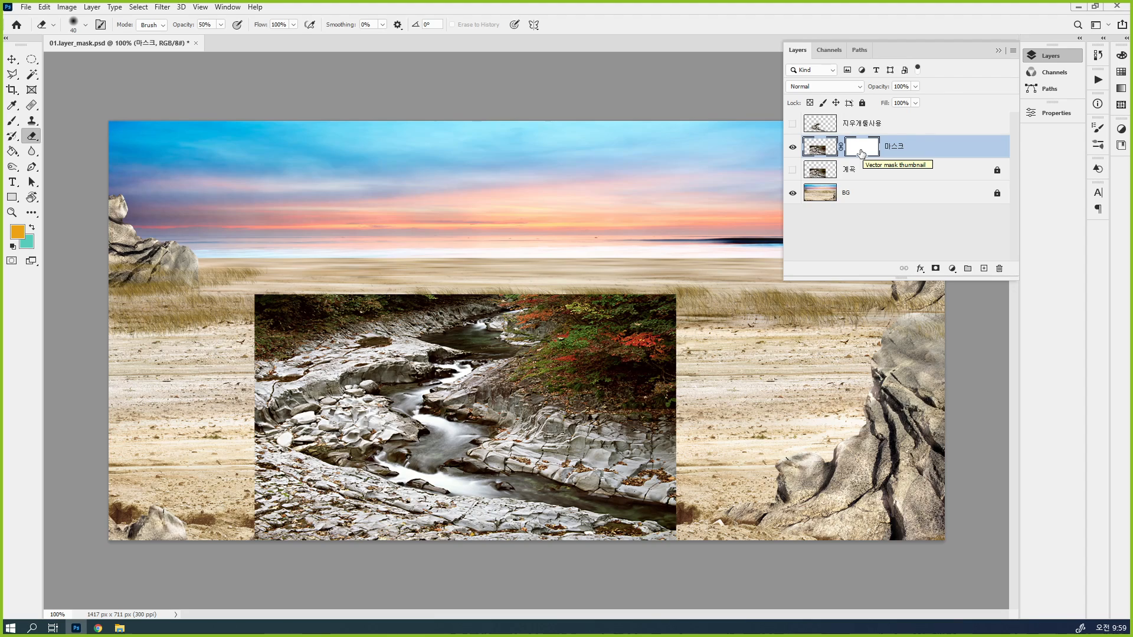
left_click(936, 268)
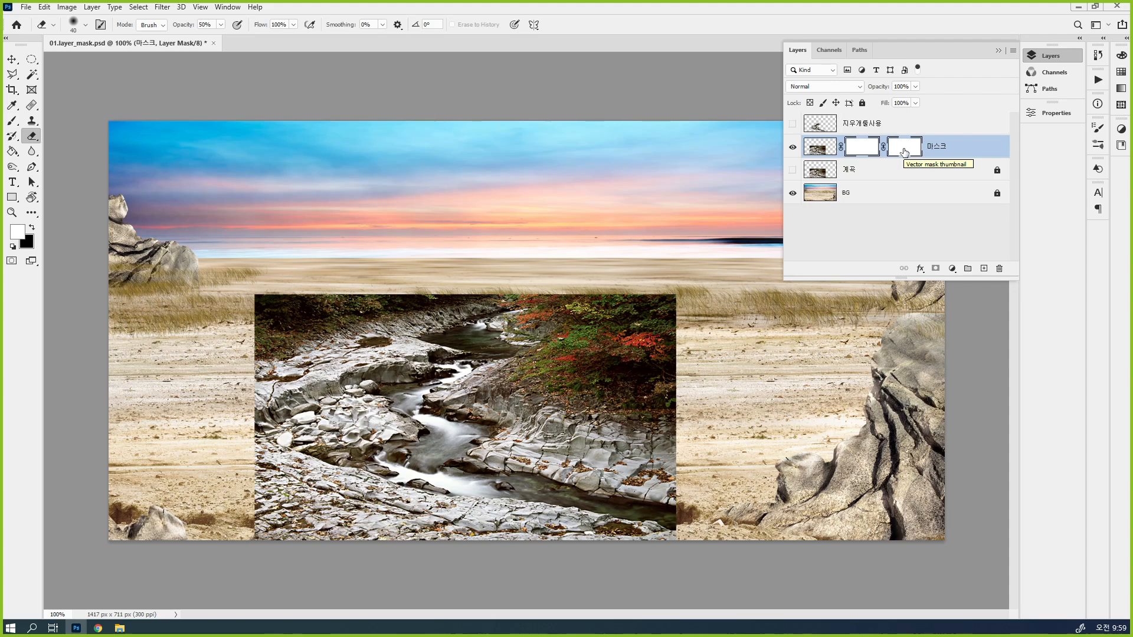
Step: Delete the vector mask and layer mask from 마스크 without applying them, and add a fresh white layer mask
left_click_drag(906, 150, 1000, 269)
left_click_drag(862, 147, 998, 268)
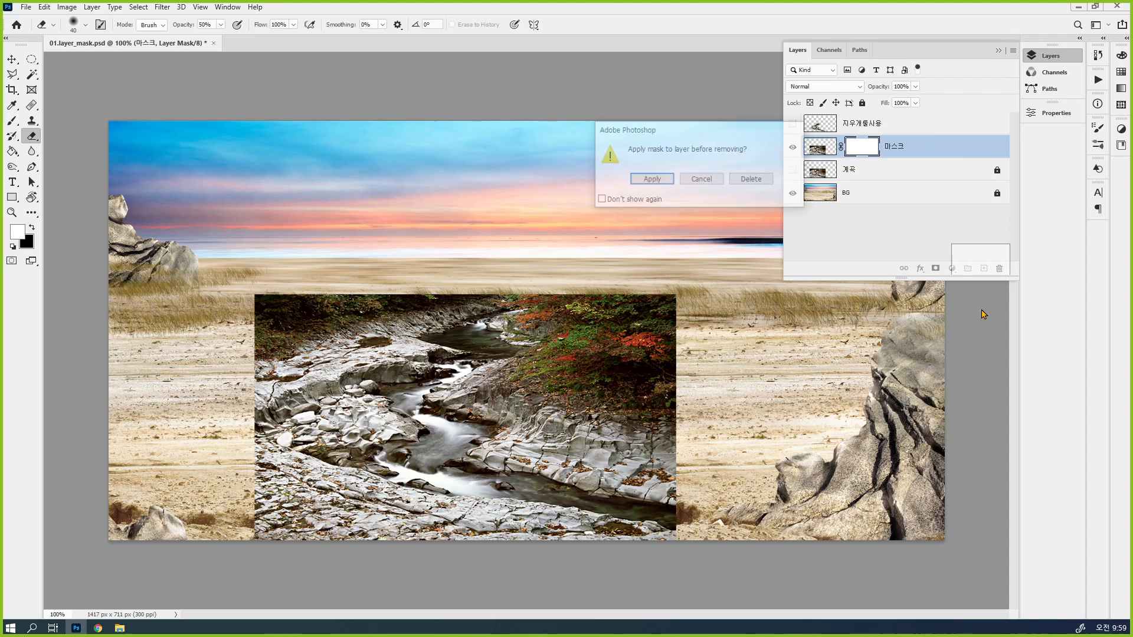
left_click(751, 180)
left_click(936, 270)
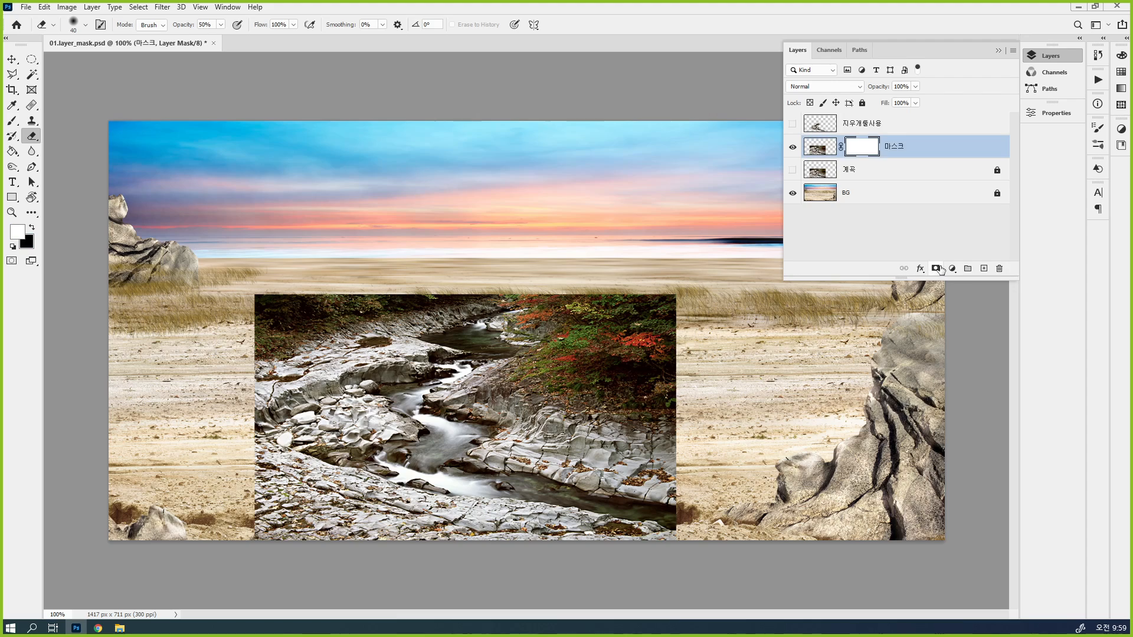